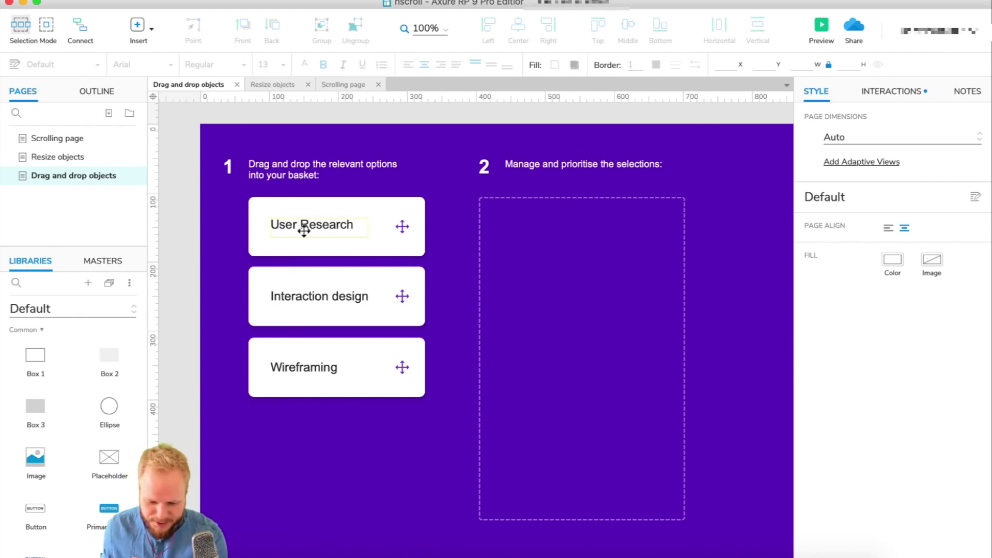
left_click(322, 212)
left_click(312, 225)
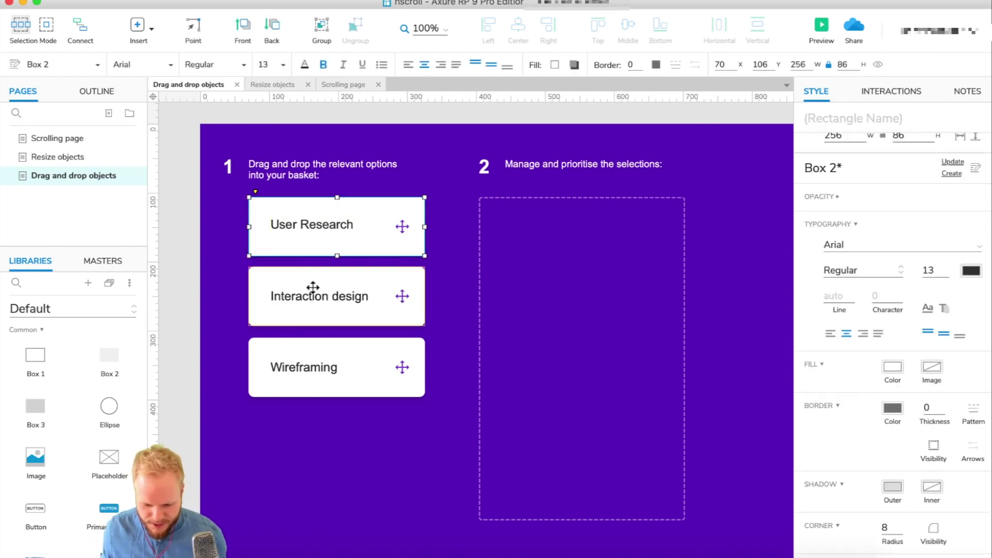
left_click(310, 298)
left_click(310, 298)
left_click(306, 238)
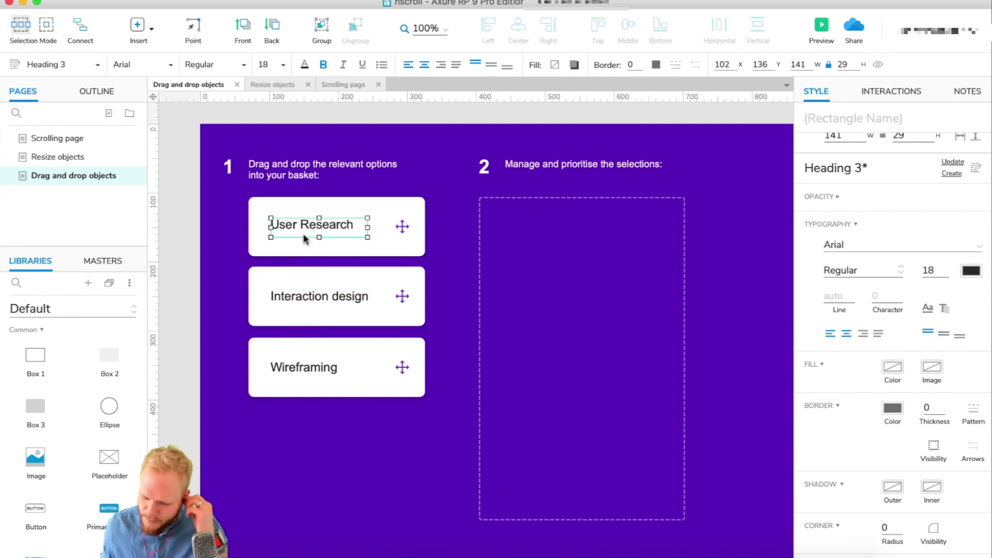
left_click(400, 227)
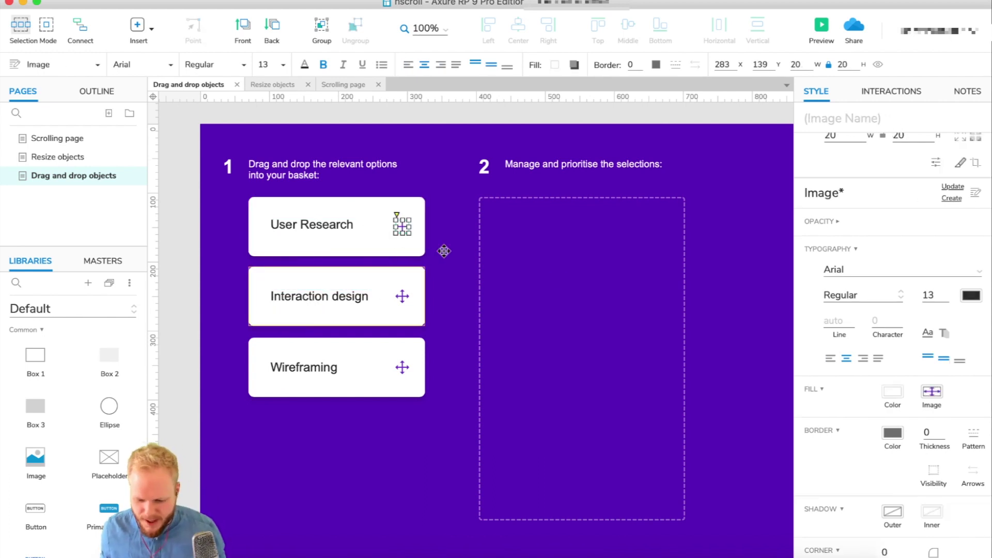
Move the User Research card, together with its label and move icon, into the dashed basket outline at about X 426, Y 126.
left_click(320, 227)
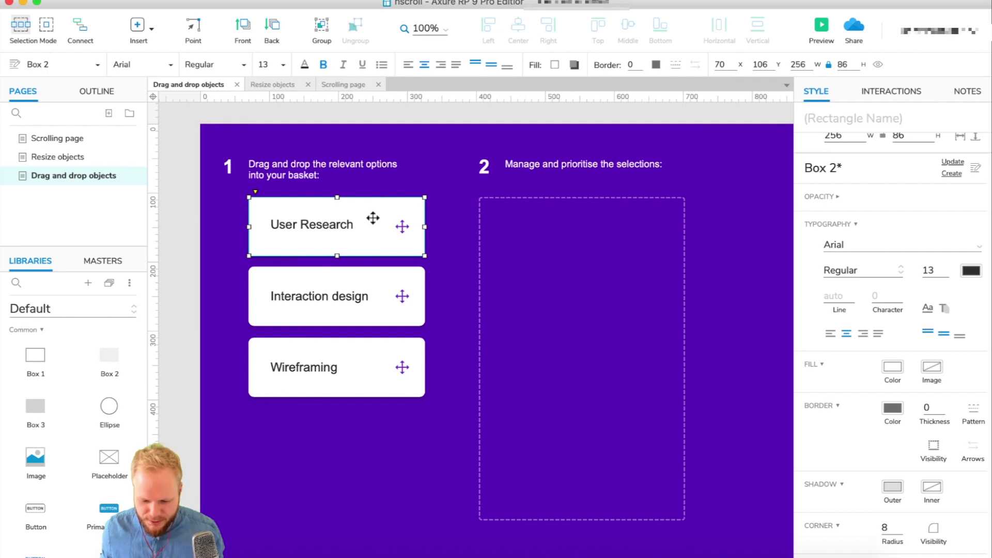
left_click(402, 226, "shift")
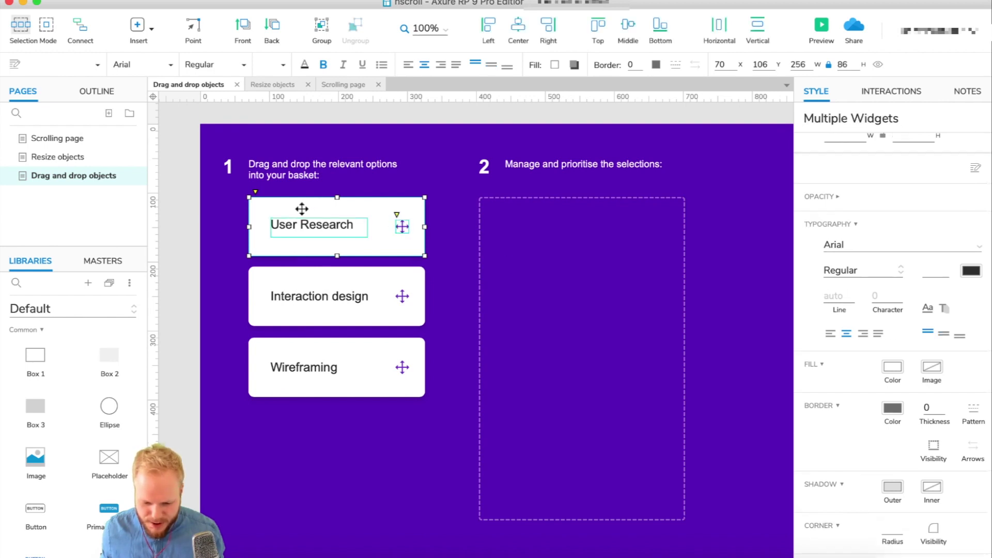
left_click_drag(300, 207, 547, 223)
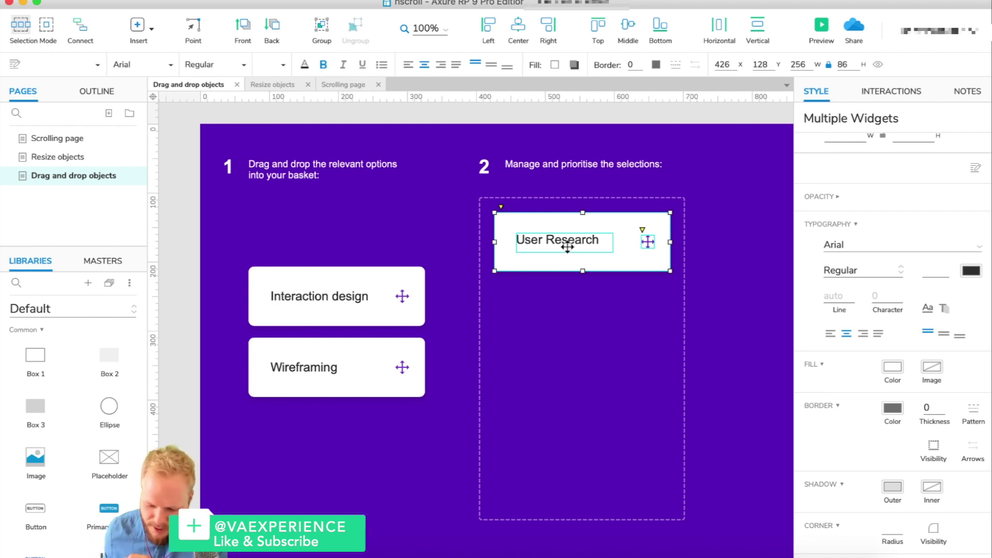
left_click_drag(609, 224, 362, 208)
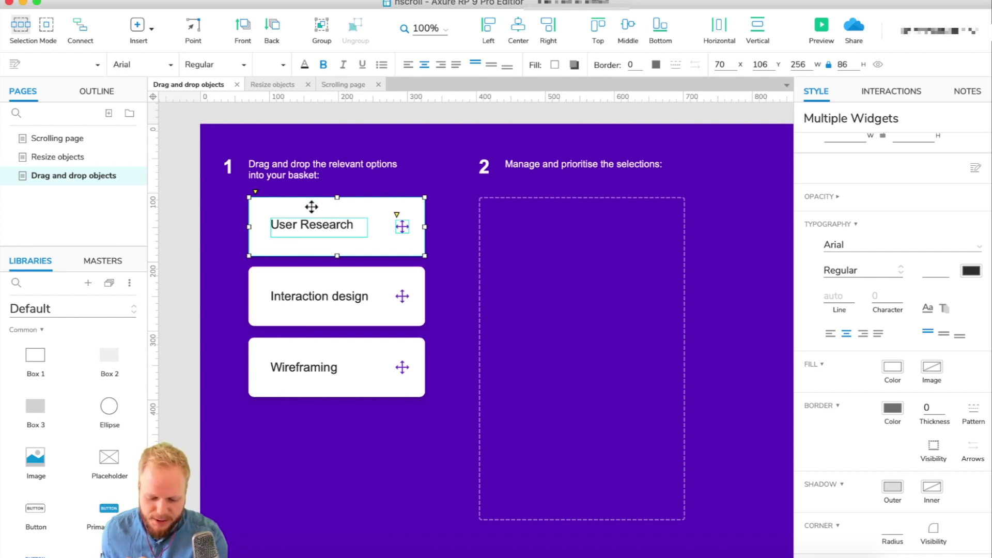
left_click_drag(282, 206, 526, 220)
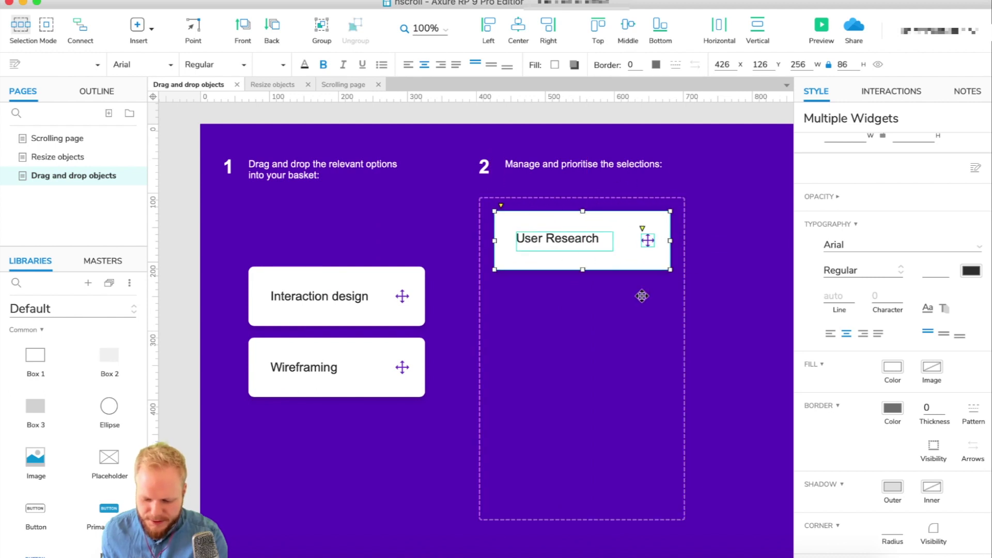
left_click(676, 201)
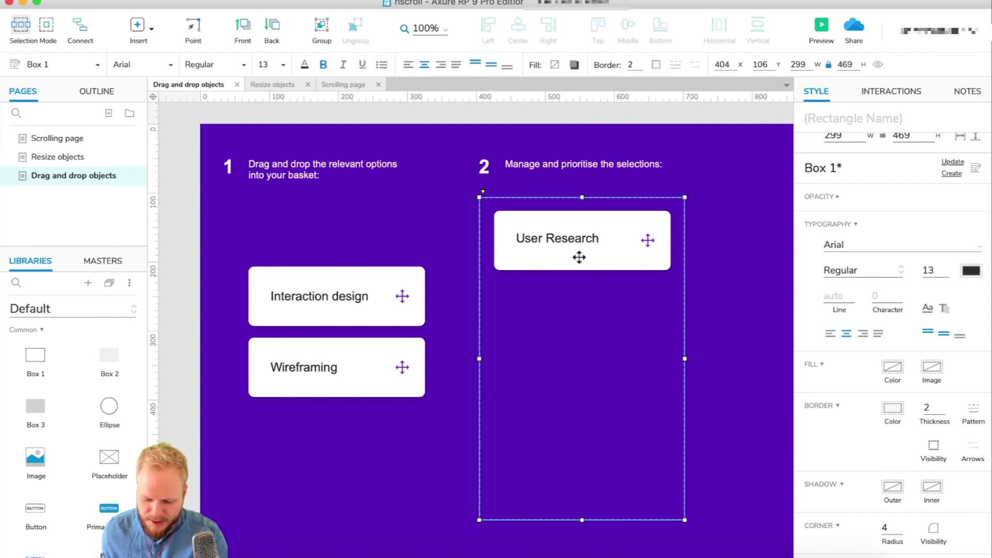
left_click(578, 237)
left_click(646, 239, "shift")
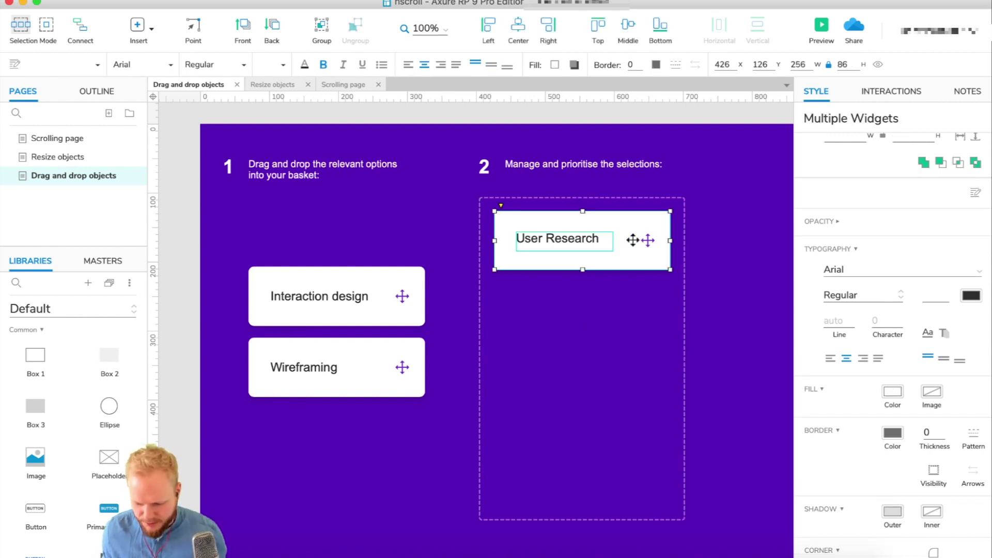
mouse_move(614, 224)
left_mouse_down()
mouse_move(618, 237)
mouse_move(619, 219)
left_mouse_up()
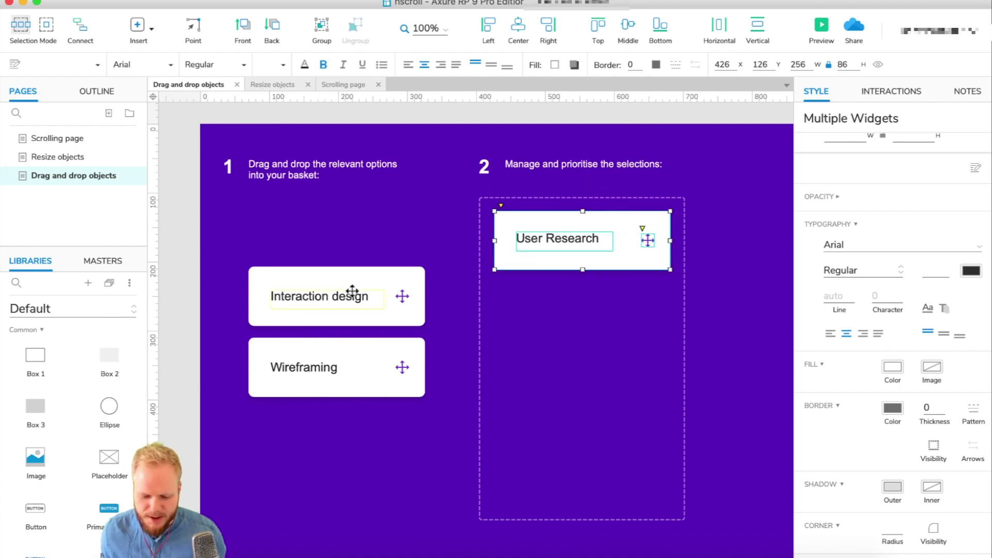
Try moving the Interaction design and Wireframing cards up together to about Y 126, and undo the card moves.
left_click(351, 293)
left_click(357, 273, "shift")
left_click(402, 296, "shift")
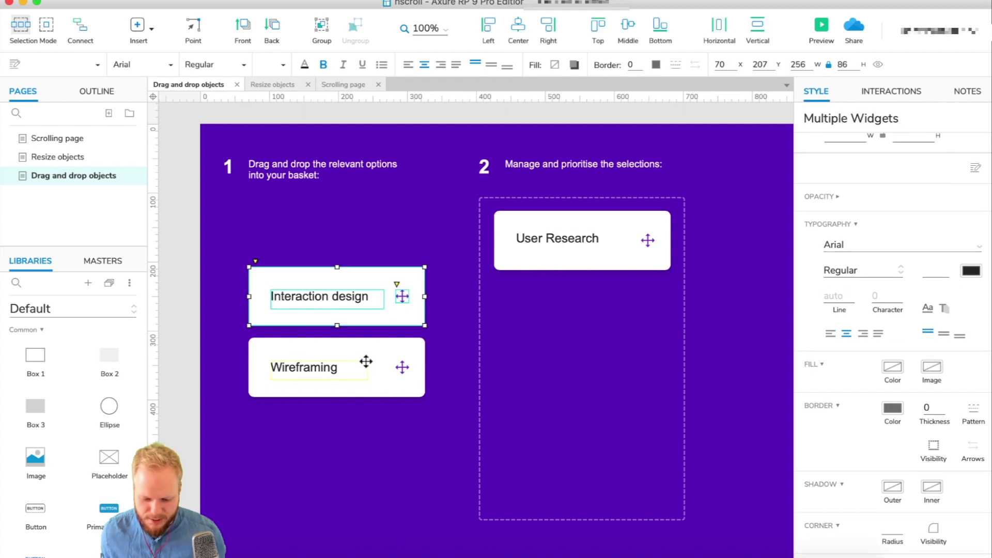
left_click(328, 367, "shift")
left_click(328, 368, "shift")
left_click(401, 367, "shift")
left_click_drag(381, 350, 382, 293)
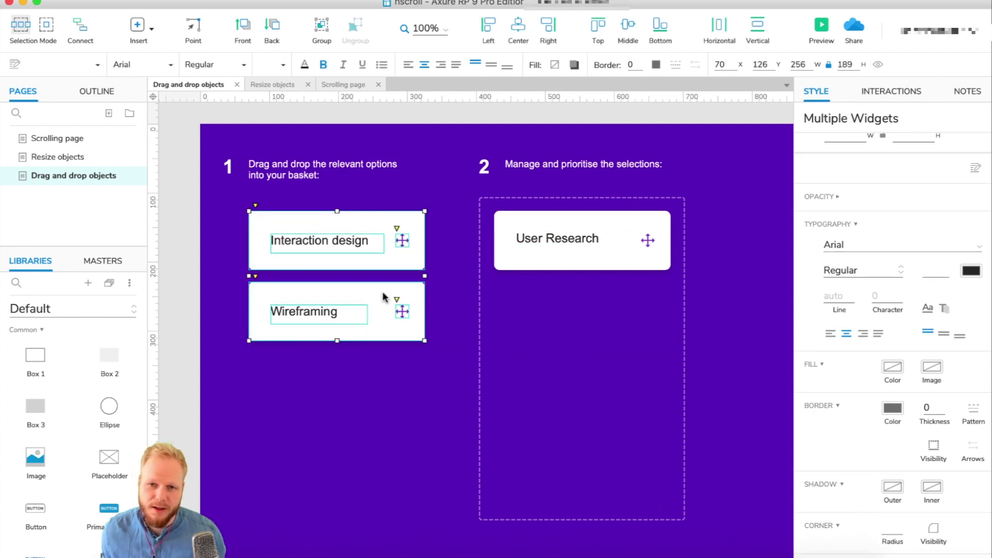
key("ctrl+z")
key("ctrl+z")
Convert the User Research, Interaction design and Wireframing cards into separate dynamic panels.
right_click(380, 222)
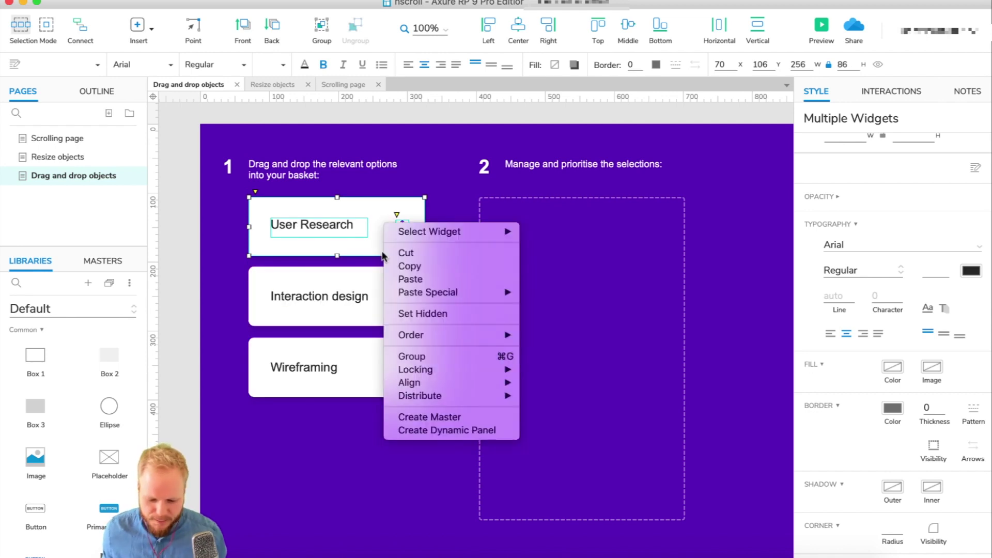
left_click(413, 430)
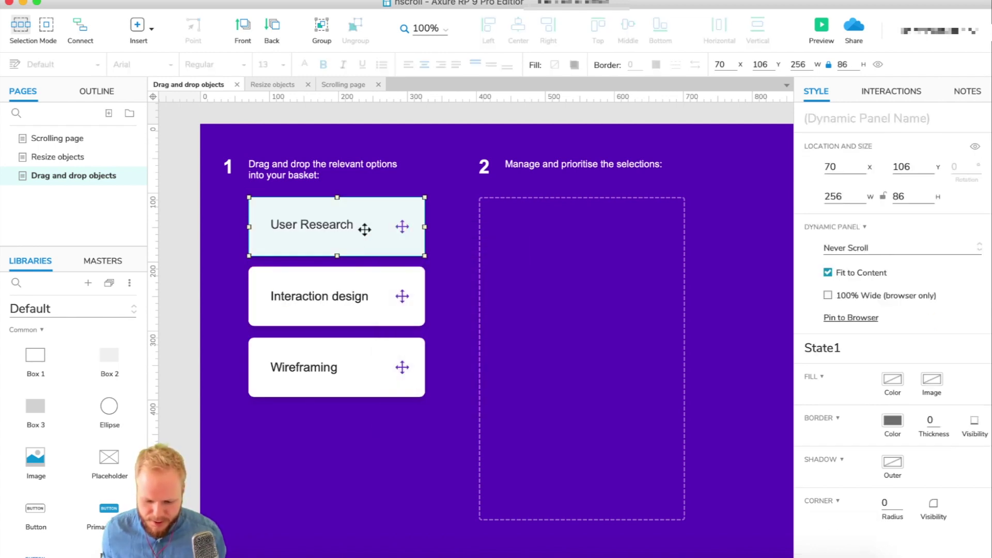
left_click(354, 294)
left_click(402, 296, "shift")
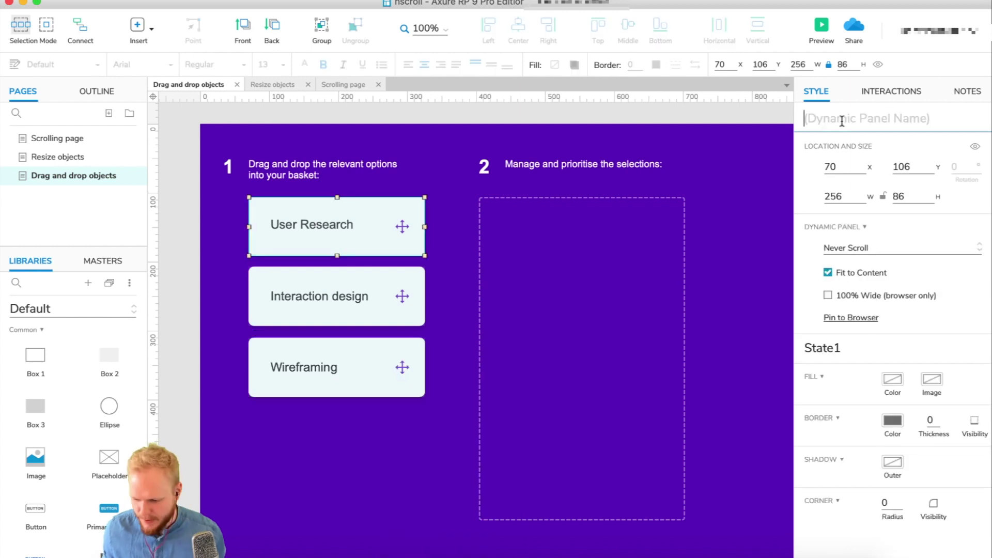
Name the User Research dynamic panel ++C1 and enter the ++ prefix in the Interaction design panel's name.
type("++C1")
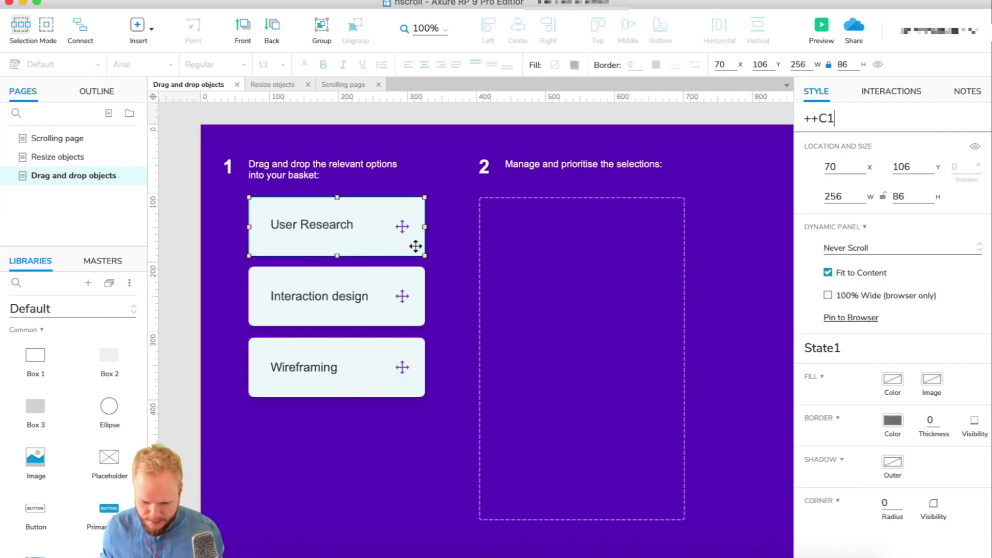
left_click(352, 299)
left_click(922, 110)
type("++")
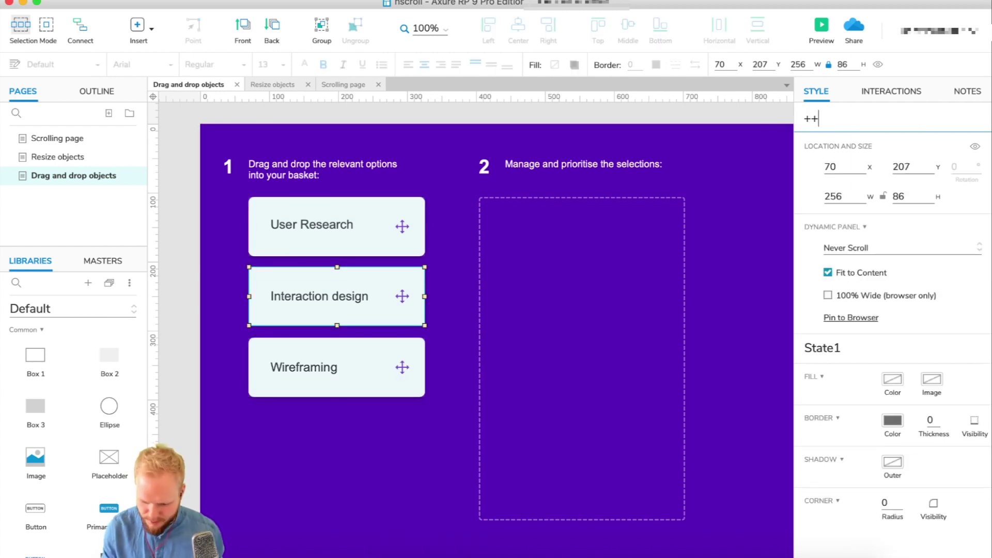
Name the Wireframing dynamic panel ++C3.
left_click(358, 364)
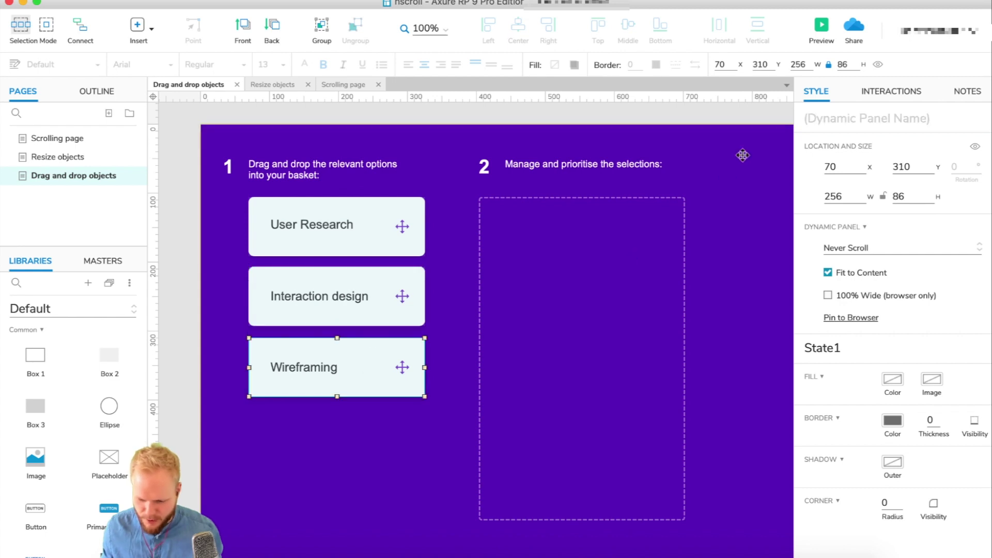
left_click(877, 119)
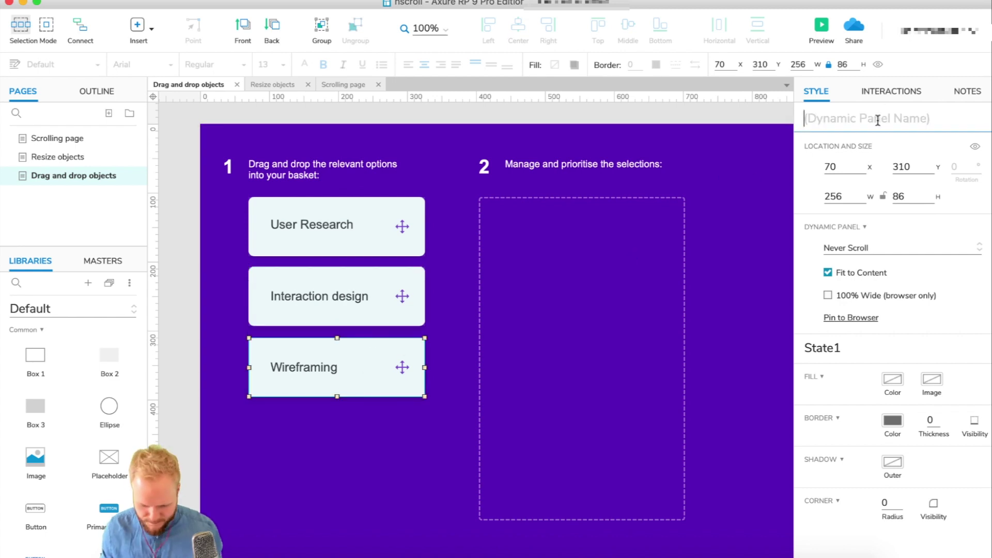
type("C3")
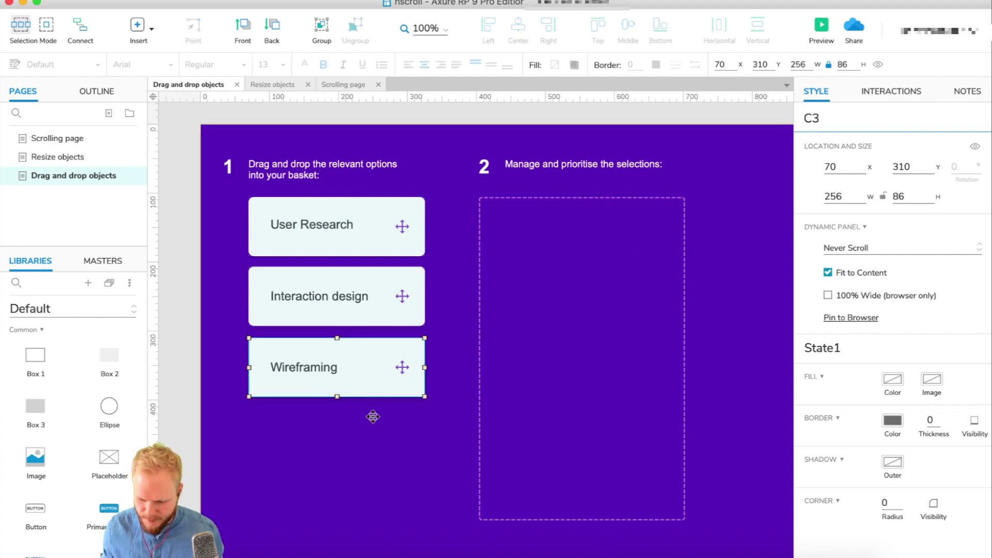
type("++")
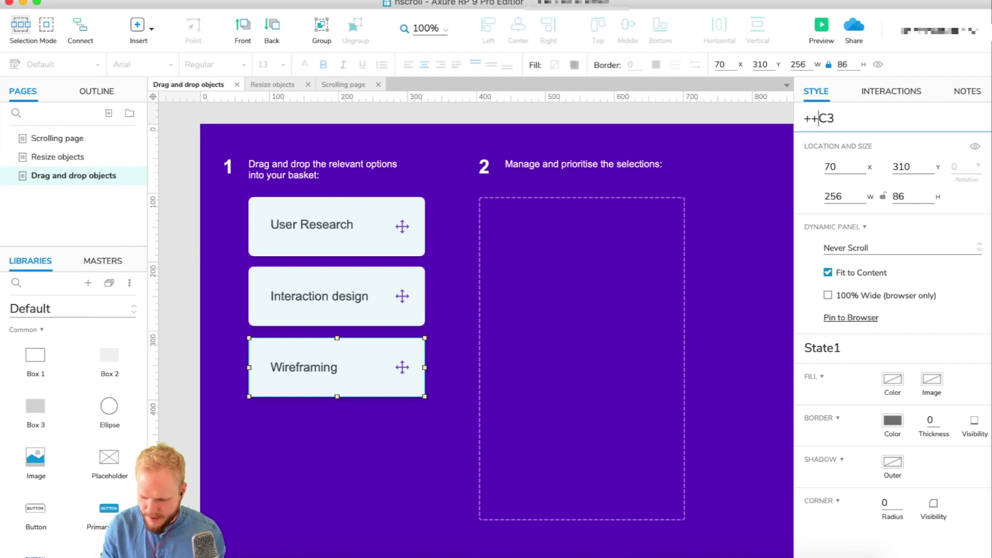
Check the names given to the three card dynamic panels.
left_click(333, 312)
left_click(336, 343)
left_click(336, 273)
left_click(336, 247)
left_click(333, 296)
left_click(326, 358)
left_click(329, 302)
left_click(326, 228)
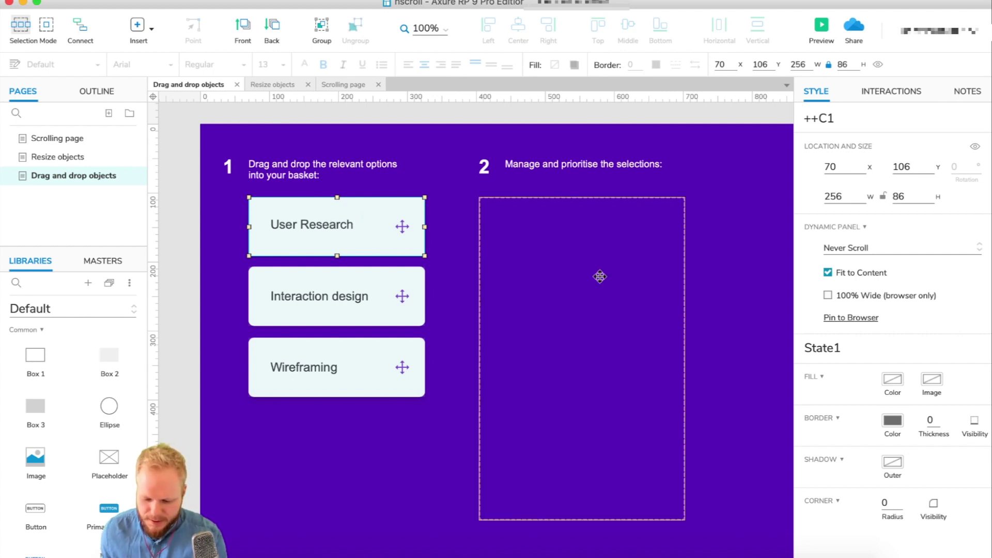
Convert the dashed basket rectangle into a dynamic panel named ++Basket.
left_click(566, 307)
right_click(563, 313)
left_click(609, 551)
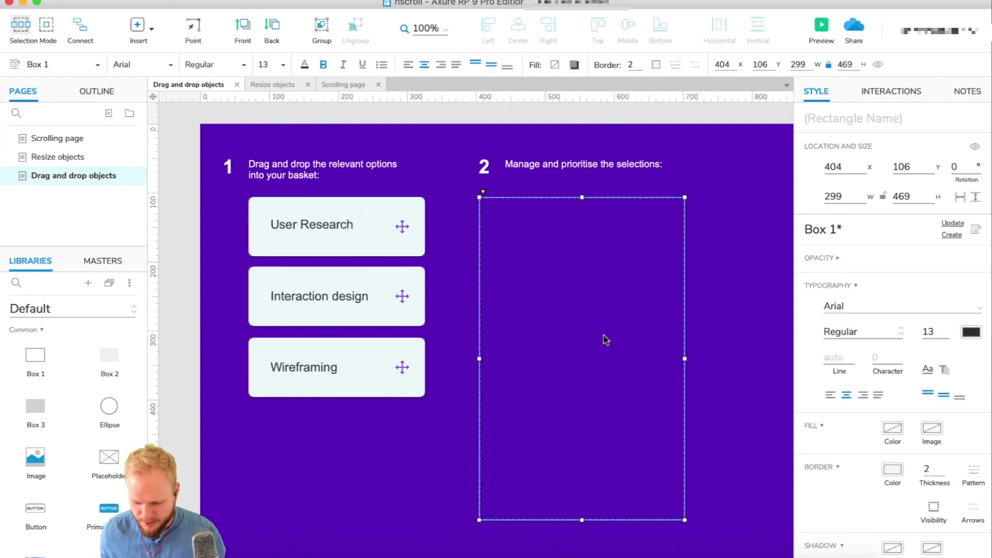
left_click(892, 112)
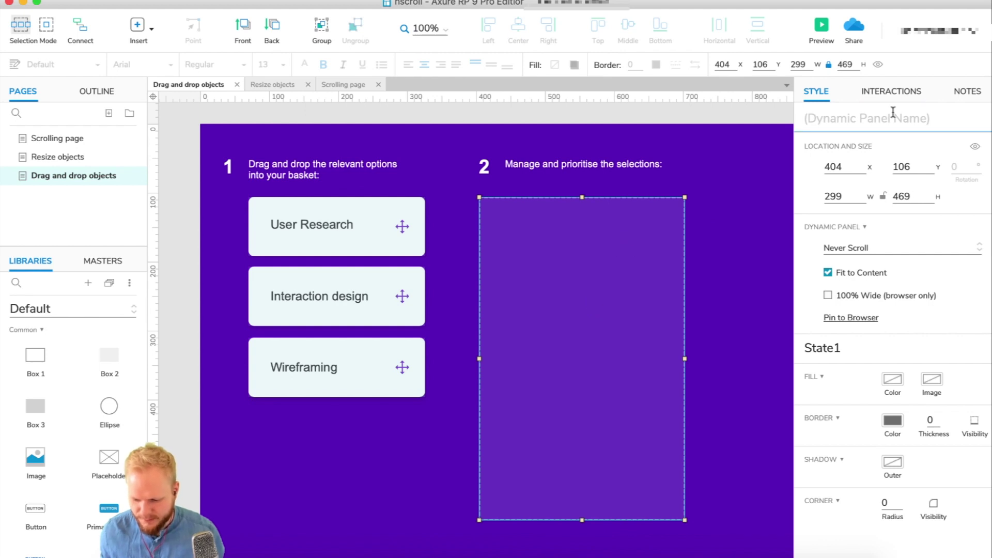
type("++")
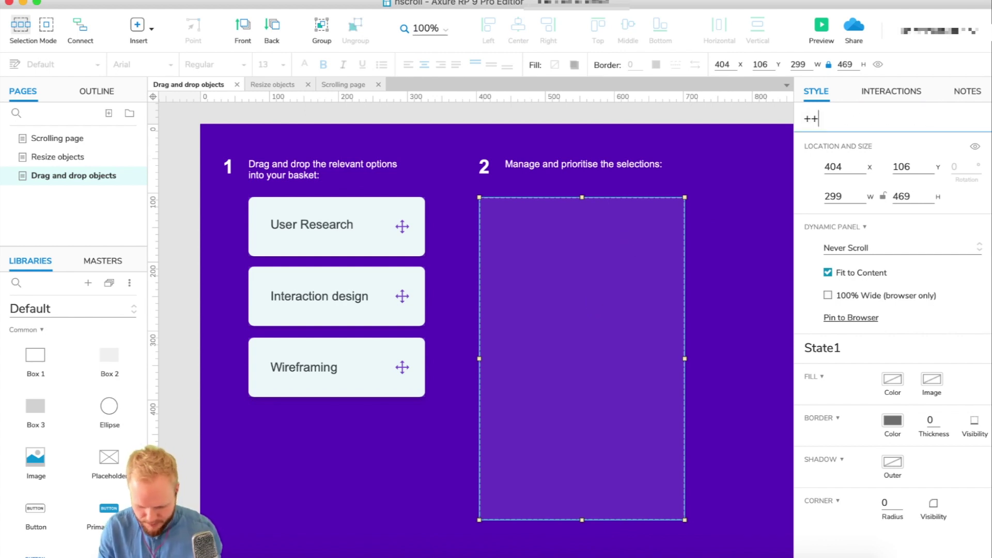
left_click(591, 137)
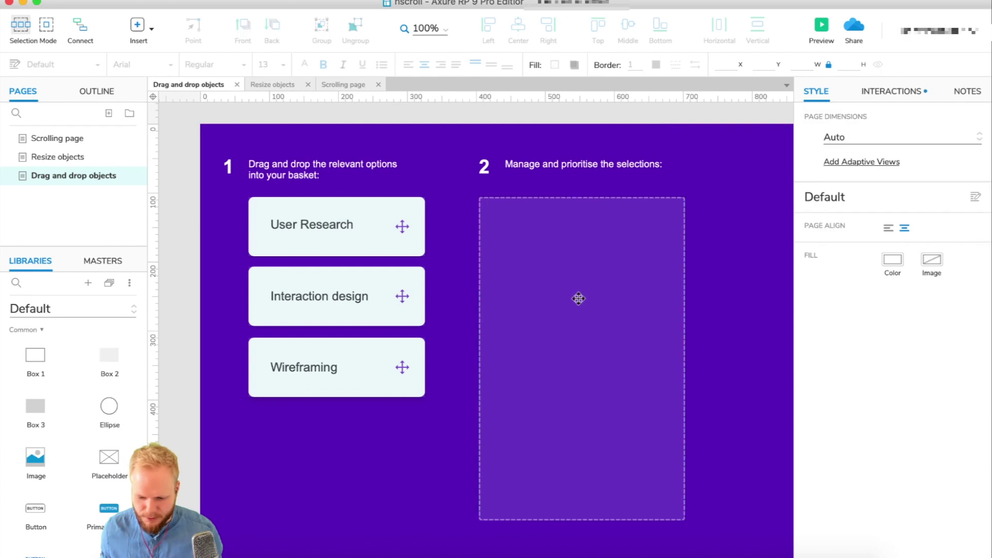
Open the basket dynamic panel for editing and rename its State1 as default.
double_click(576, 273)
left_click(558, 217)
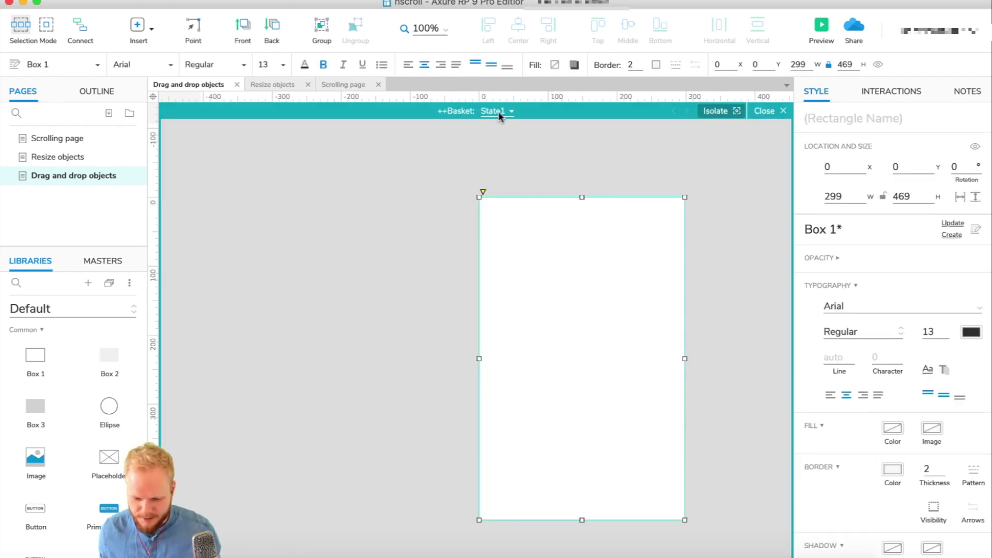
left_click(499, 112)
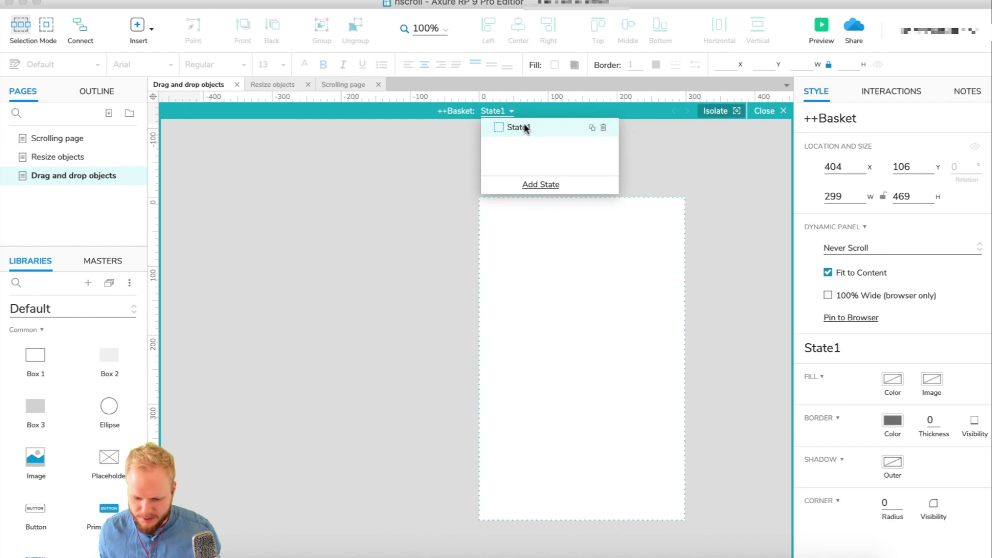
double_click(519, 141)
type("default")
key("Return")
Duplicate the basket panel's default state and name the copy active.
left_click(593, 128)
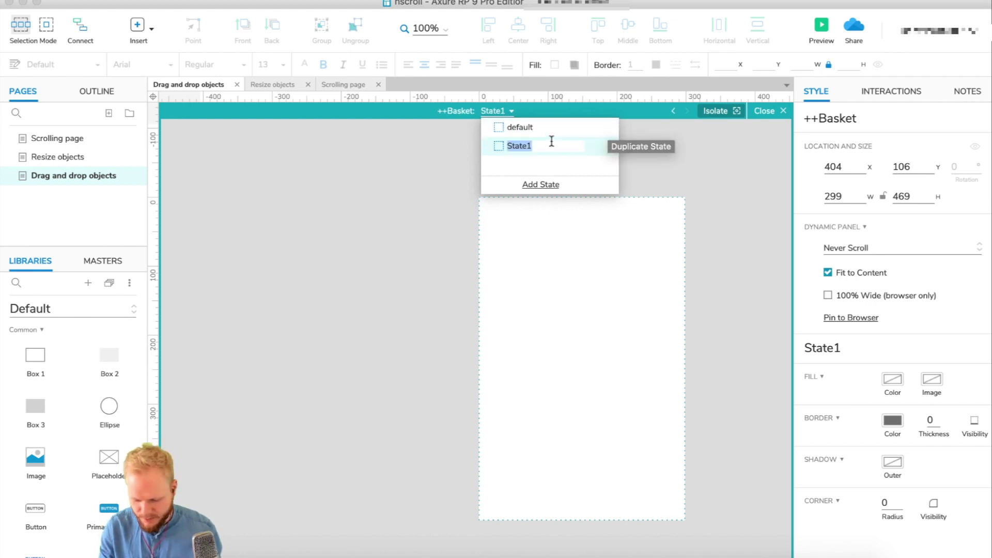
type("active")
key("Return")
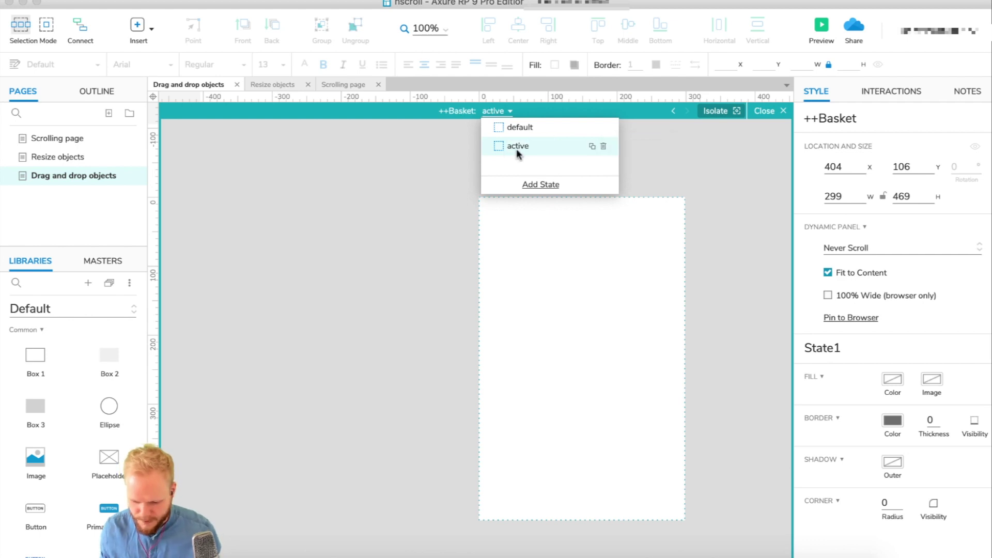
In the basket's active state, fill the rectangle with white #FFFFFF at 20% opacity.
left_click(516, 146)
left_click(524, 287)
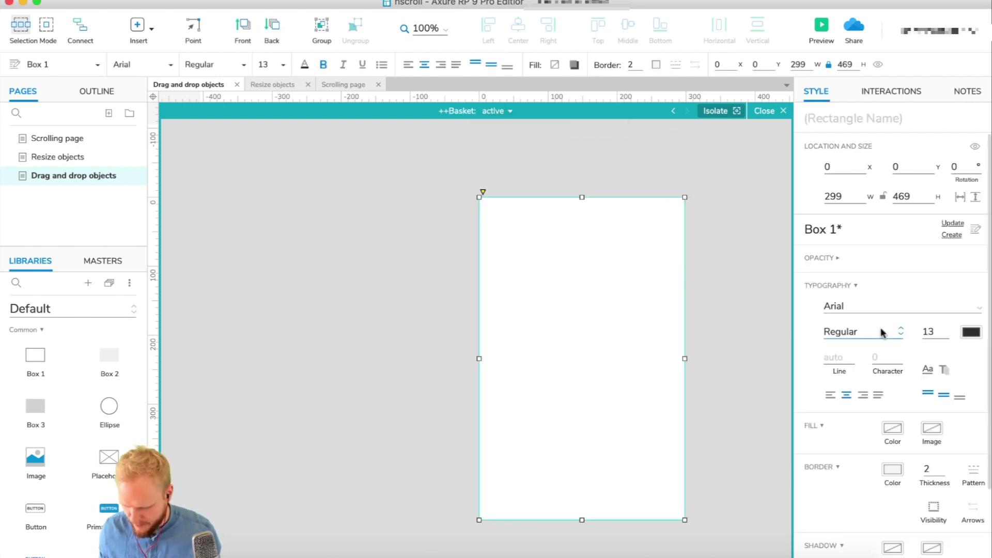
left_click(893, 428)
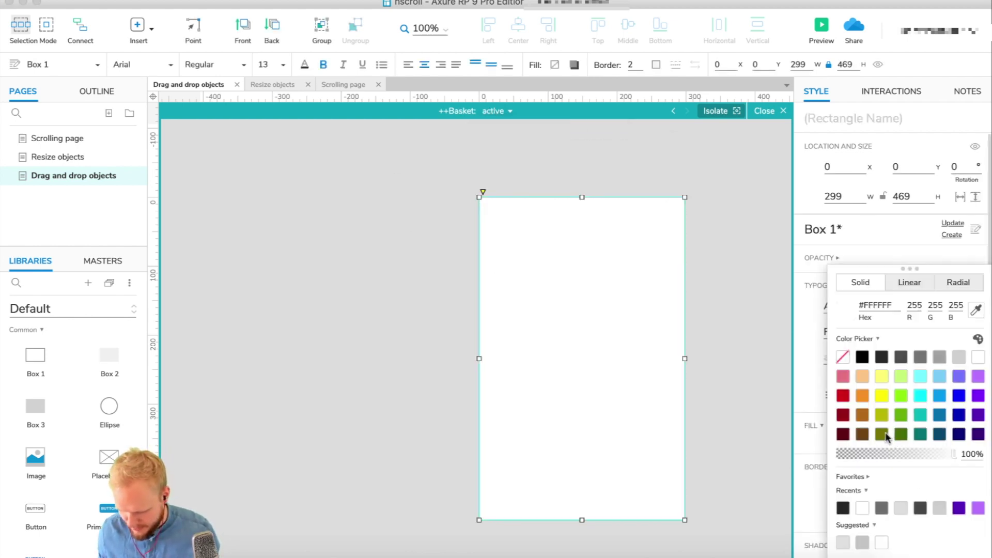
left_click(978, 355)
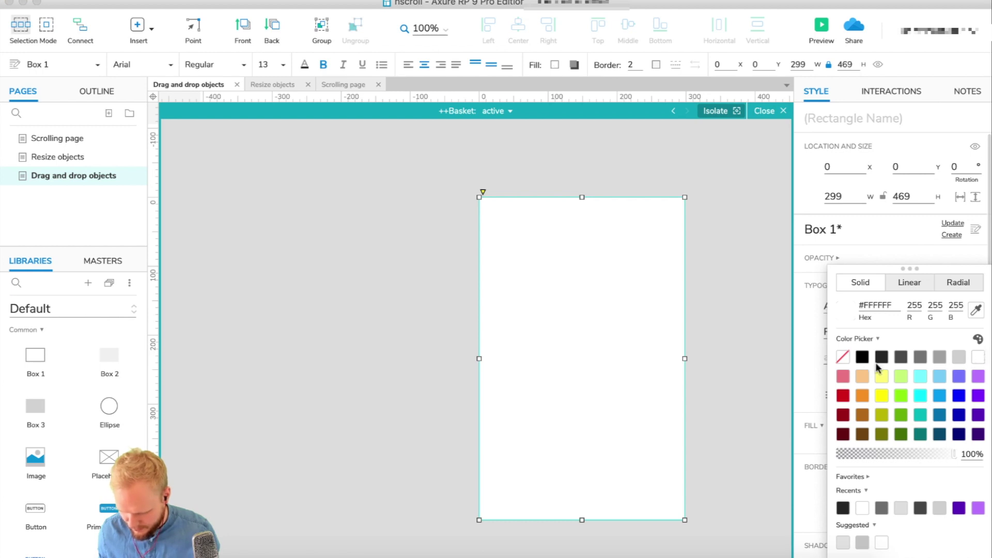
left_click_drag(939, 457, 861, 452)
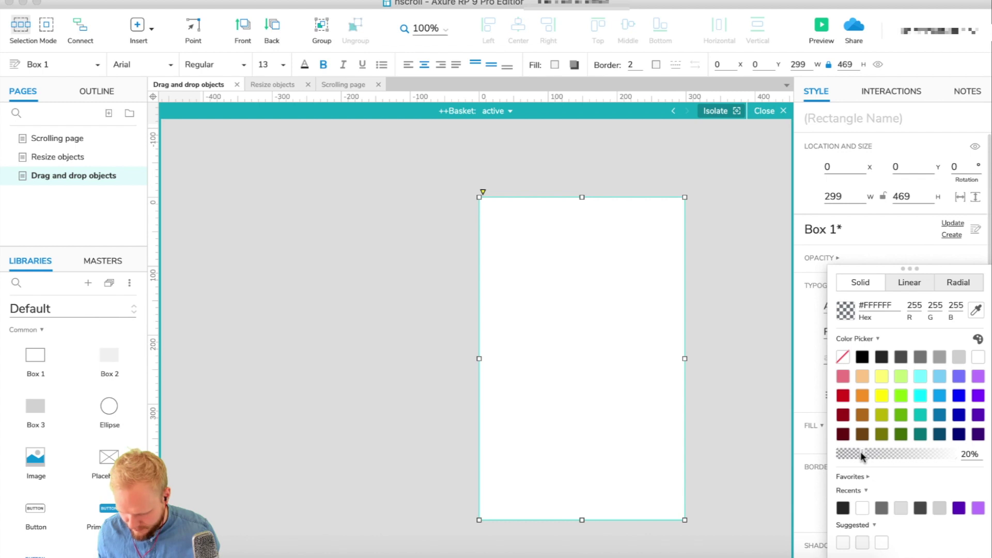
Finish editing the basket panel's active state and return to the page.
left_click(770, 154)
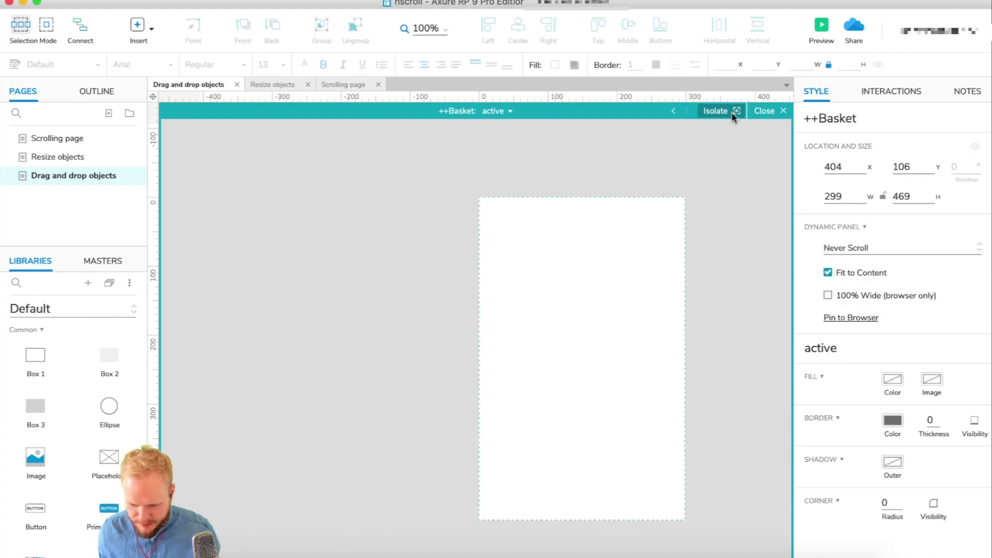
left_click(766, 111)
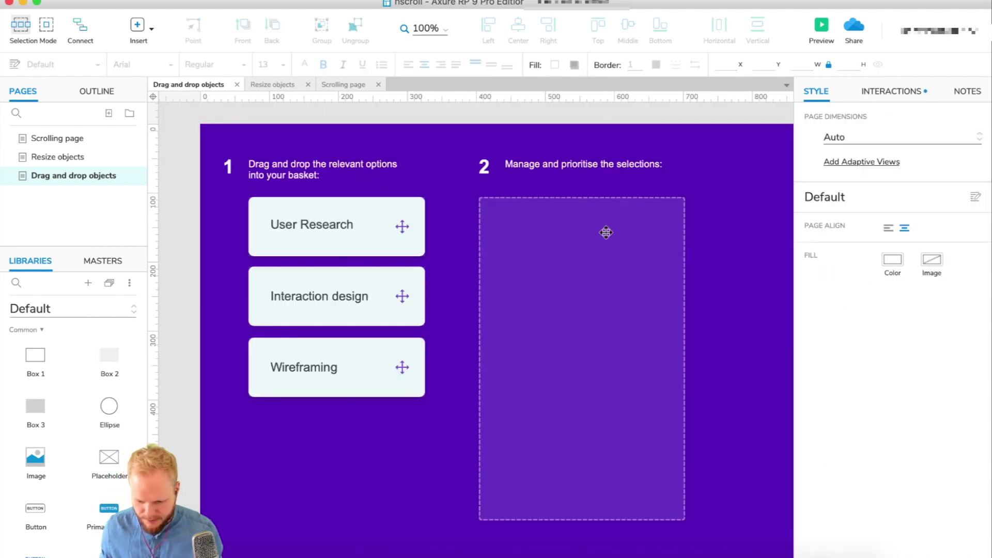
left_click(593, 285)
Open the User Research card's dynamic panel, duplicate its State1 and rename the original state as default.
left_click(353, 240)
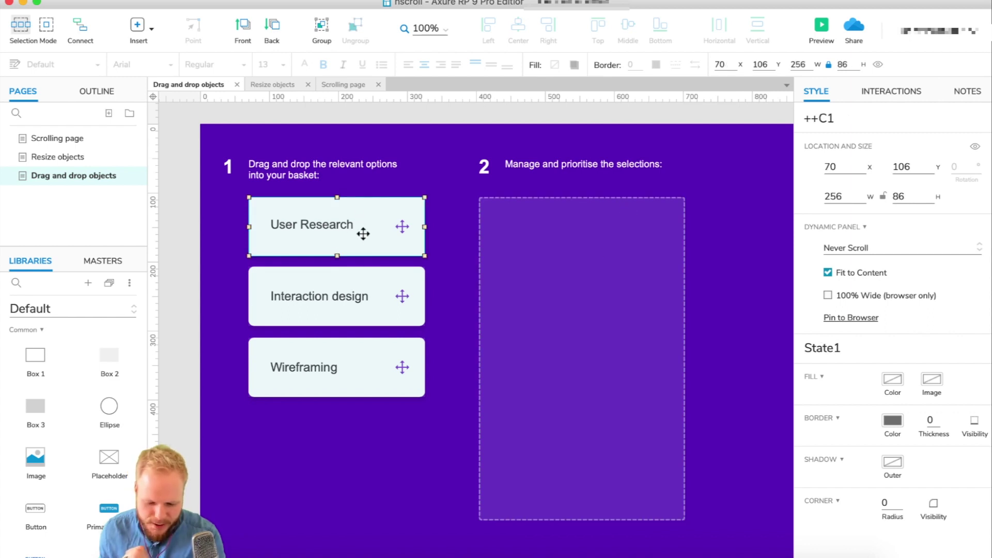
double_click(405, 247)
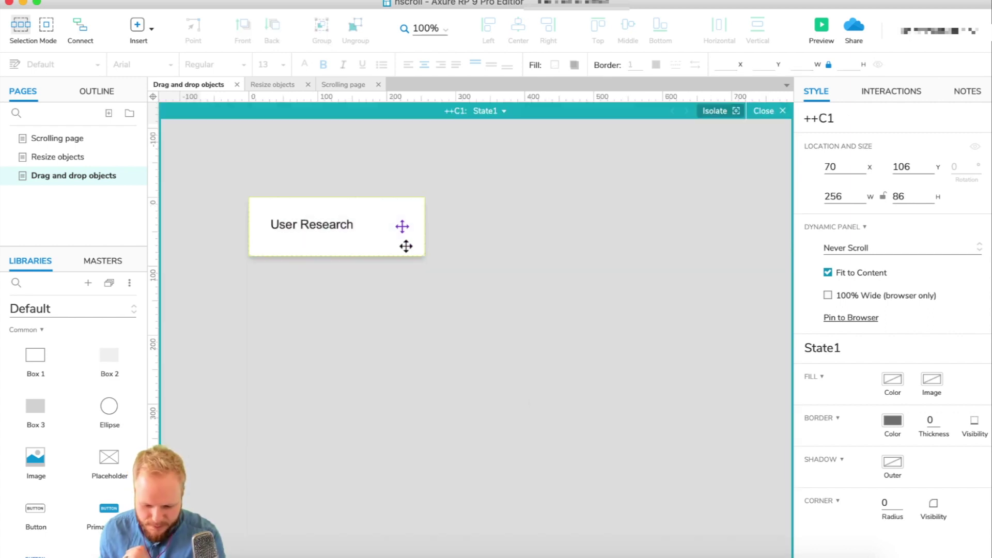
left_click(491, 111)
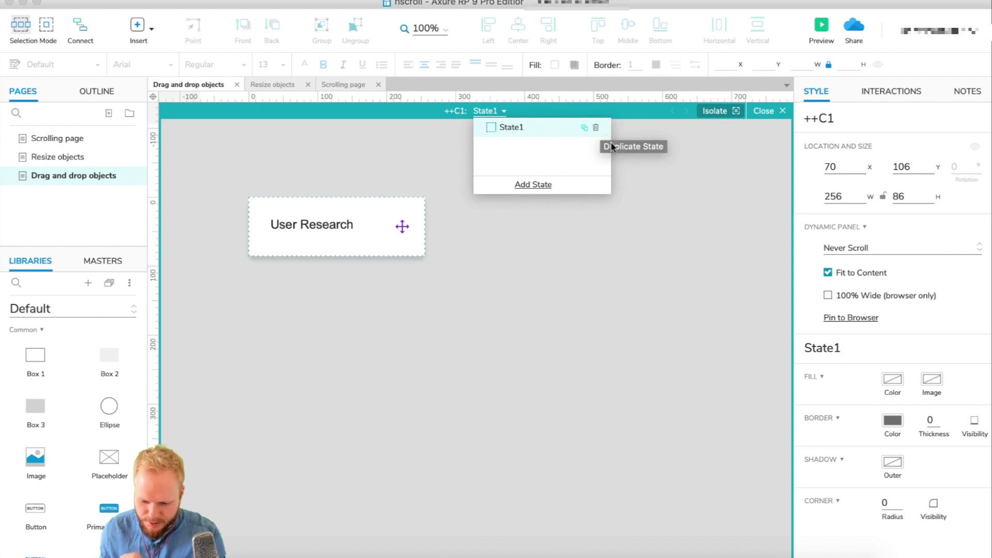
left_click(584, 128)
left_click(513, 127)
type("default")
key("Return")
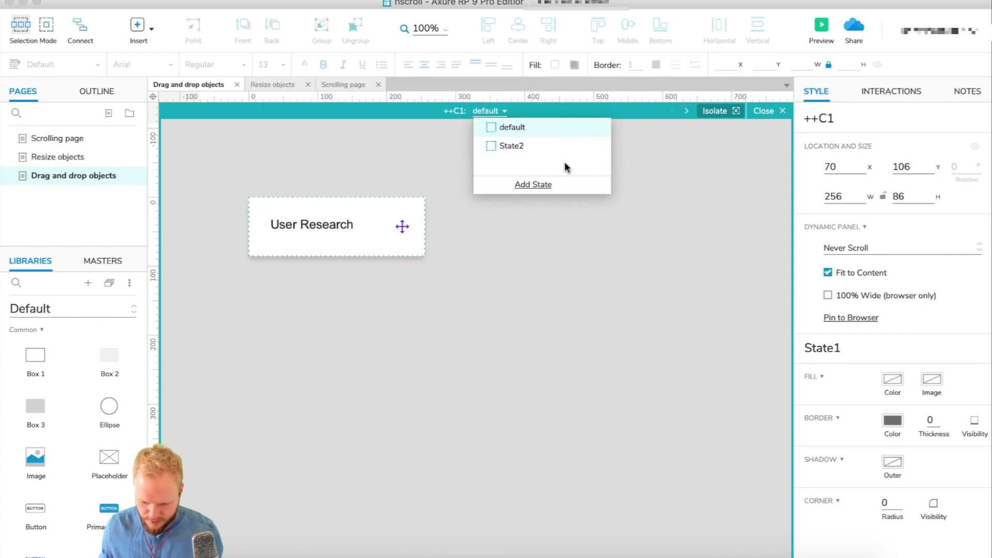
Rename the duplicated State2 of the User Research card panel as mouseover.
left_click(524, 147)
left_click(512, 145)
type("mouseover")
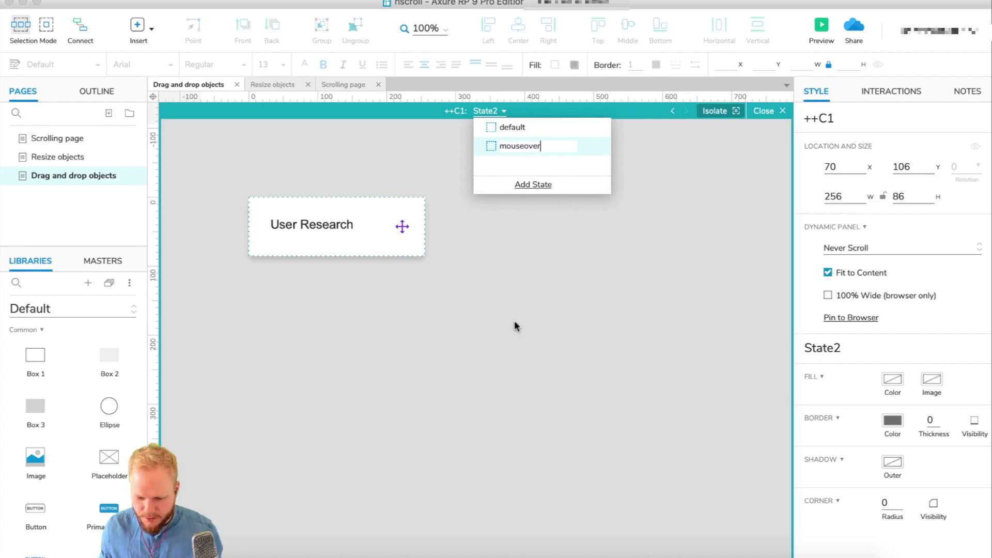
key("Return")
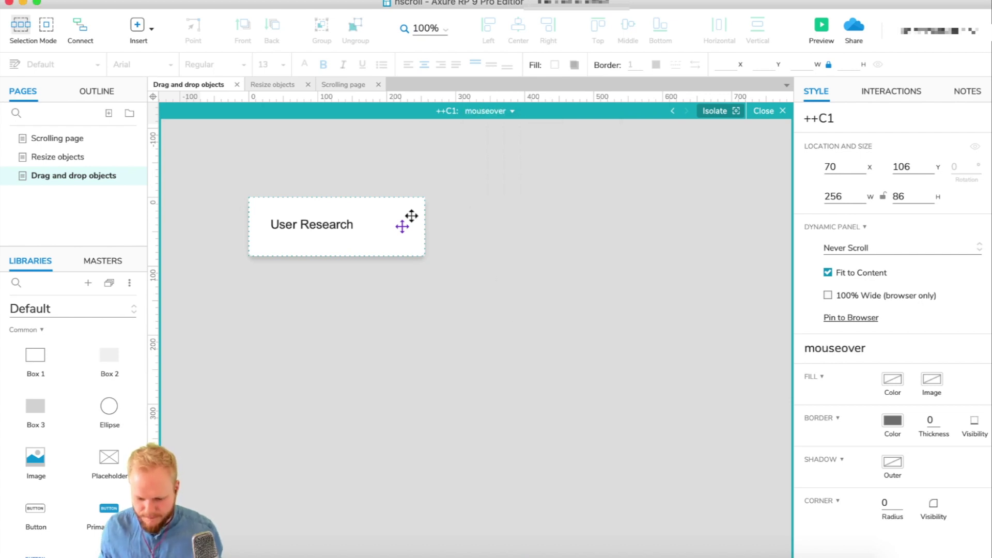
In the mouseover state, give the User Research card rectangle a purple #8400FF border with thickness 4.
left_click(401, 225)
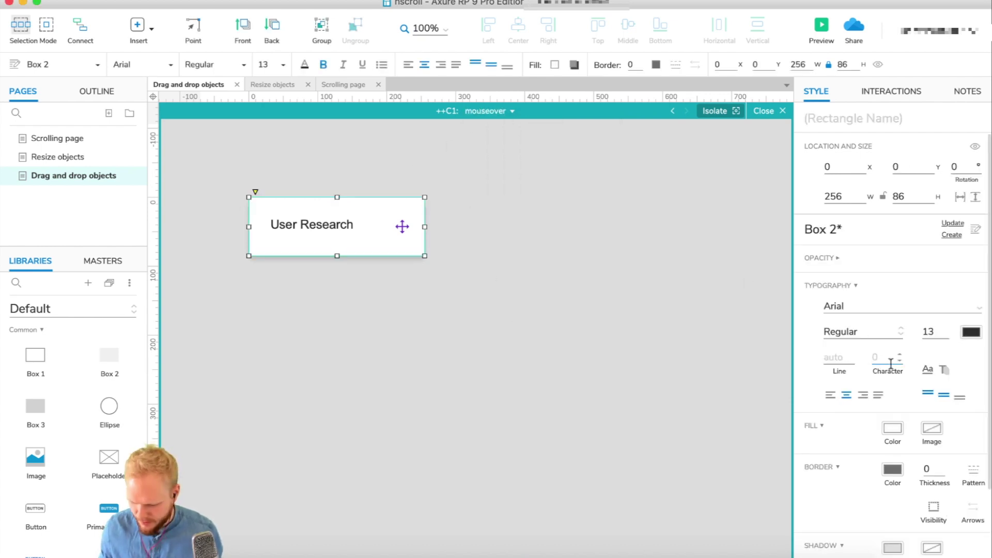
left_click(892, 469)
left_click(979, 391)
left_click(929, 469)
type("4")
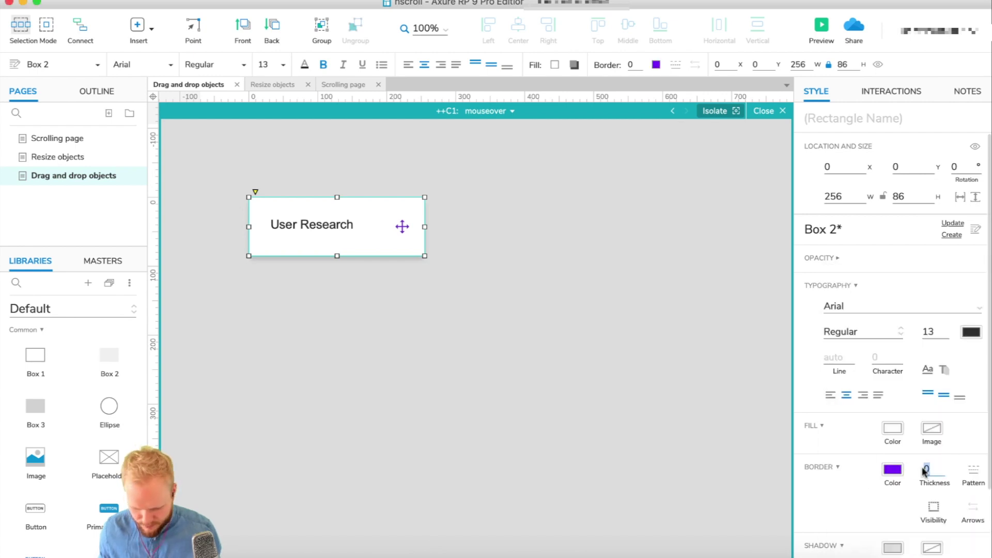
left_click(618, 287)
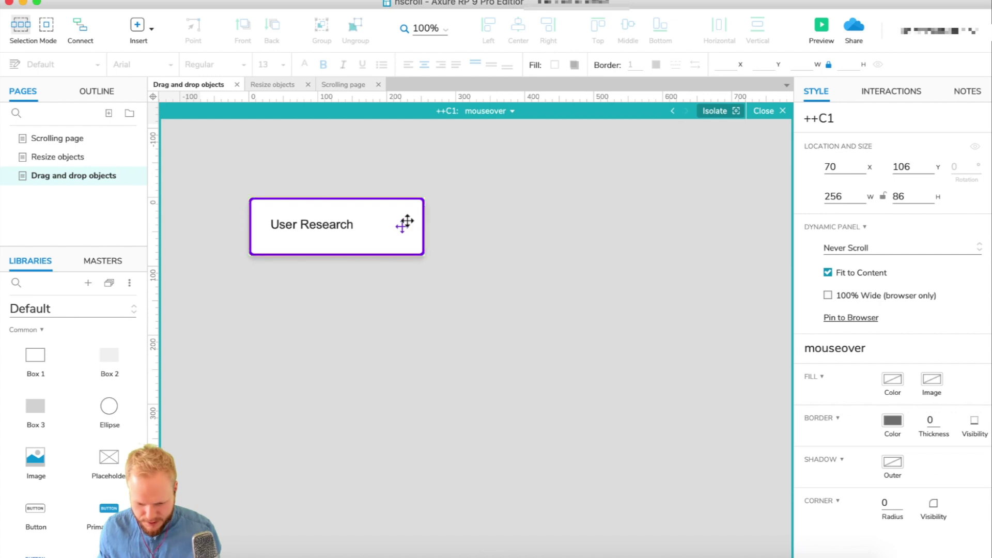
Lower the mouseover card's purple border to 60% opacity and close the panel editing.
left_click(892, 421)
left_click(393, 199)
left_click(388, 202)
left_click(892, 469)
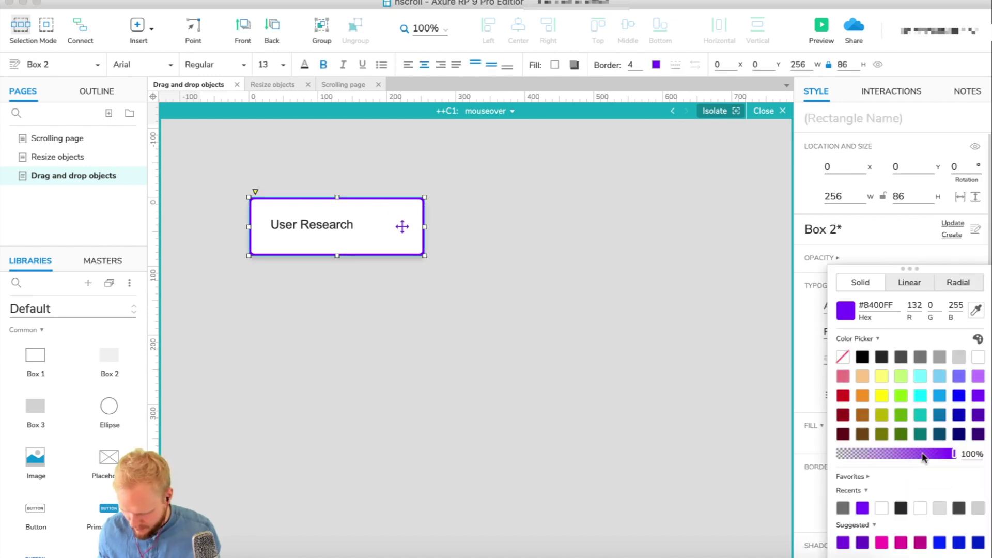
left_click_drag(918, 454, 907, 454)
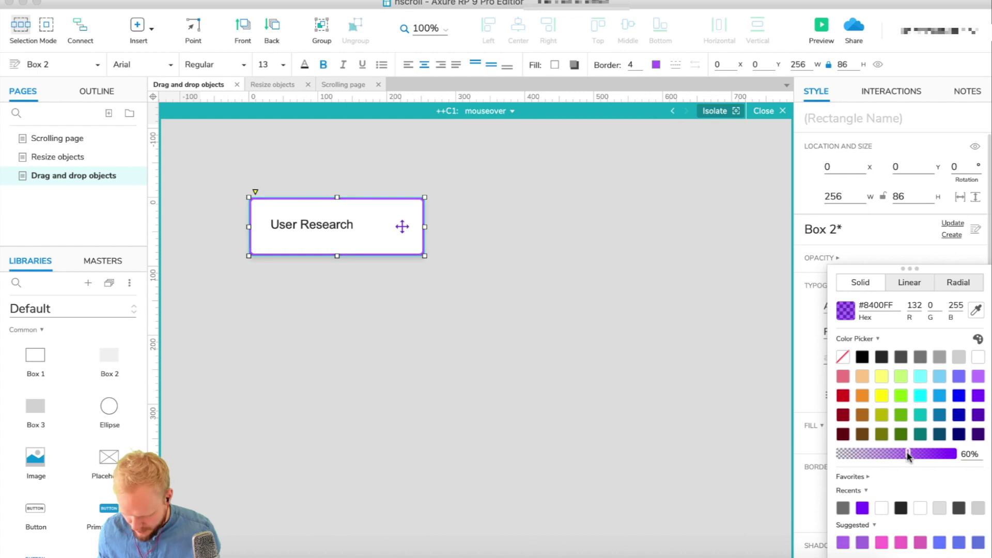
left_click(678, 204)
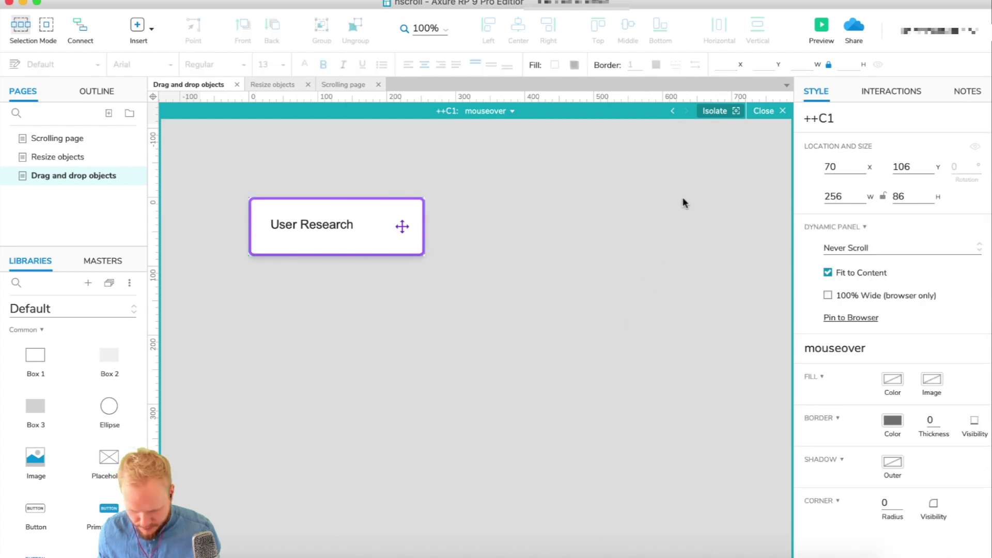
left_click(761, 111)
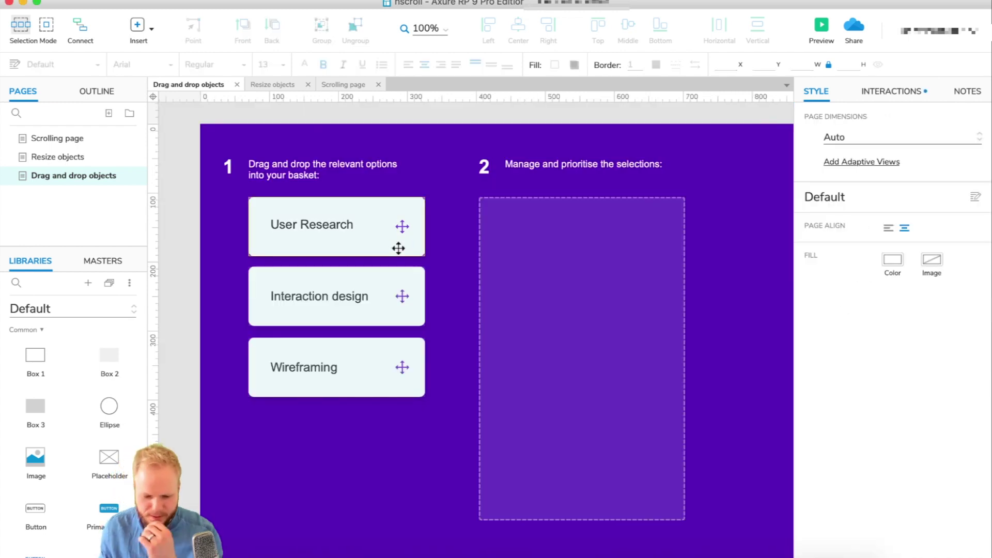
Add an OnMouseEnter interaction to the User Research card panel that sets the panel state of ++C1 to mouseover.
left_click(384, 221)
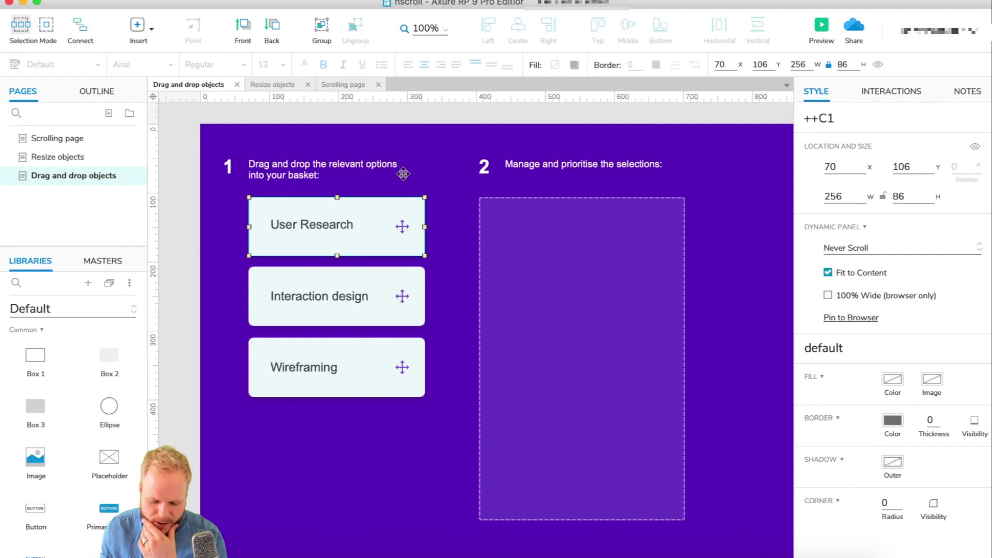
left_click(900, 93)
left_click(903, 162)
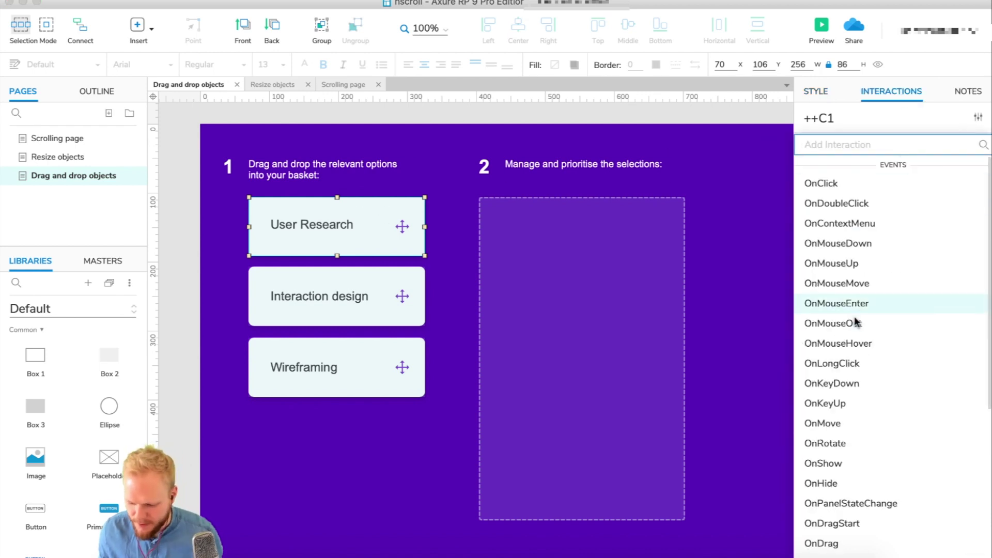
left_click(868, 305)
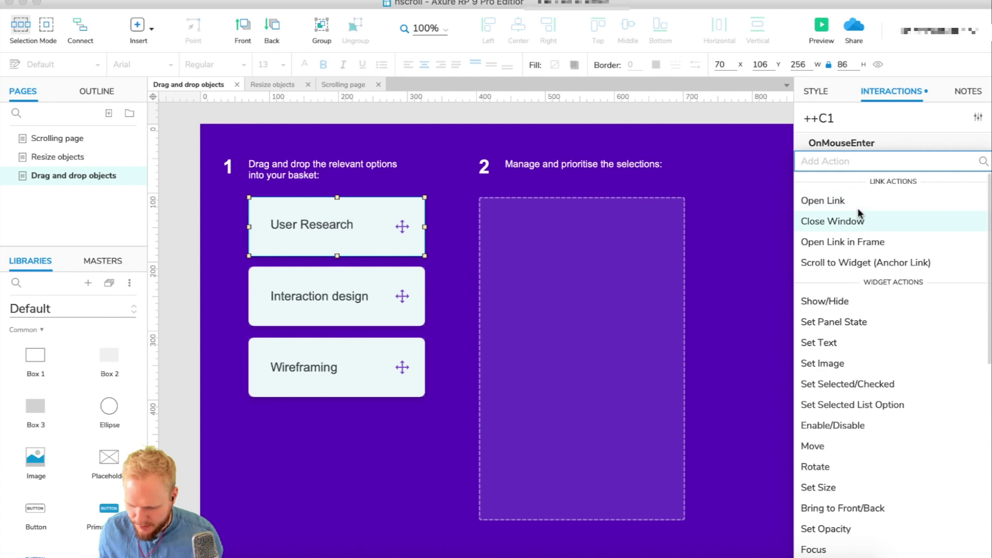
left_click(842, 322)
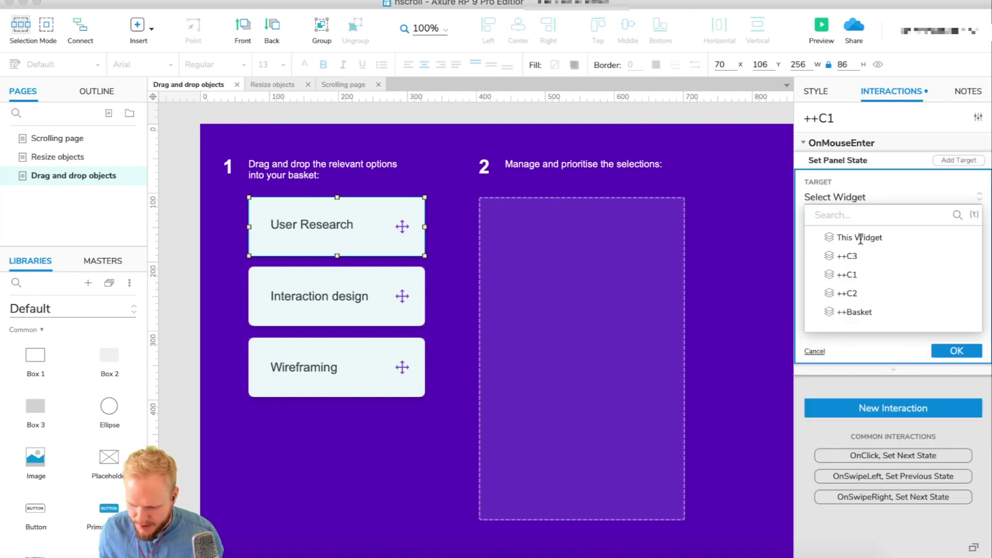
left_click(855, 278)
left_click(881, 246)
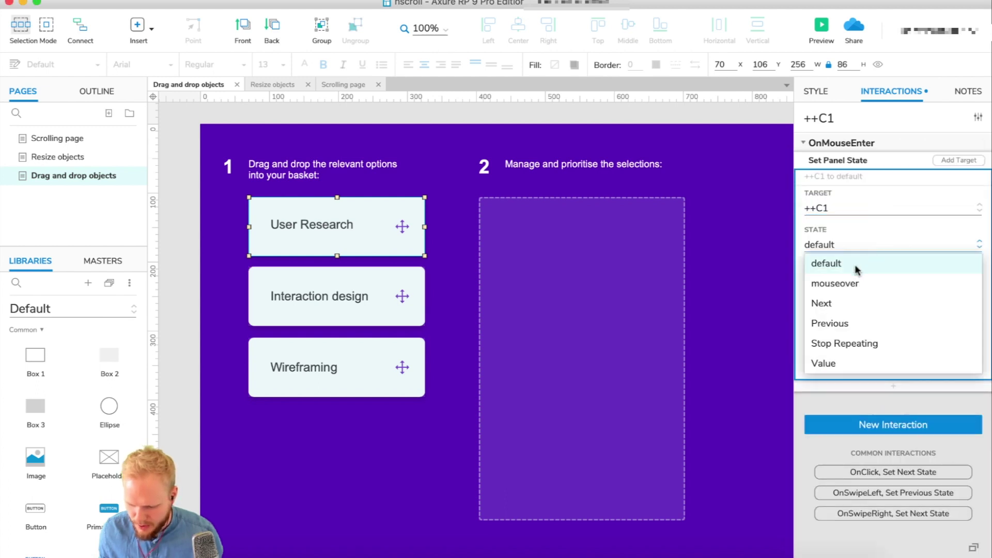
left_click(855, 282)
left_click(954, 364)
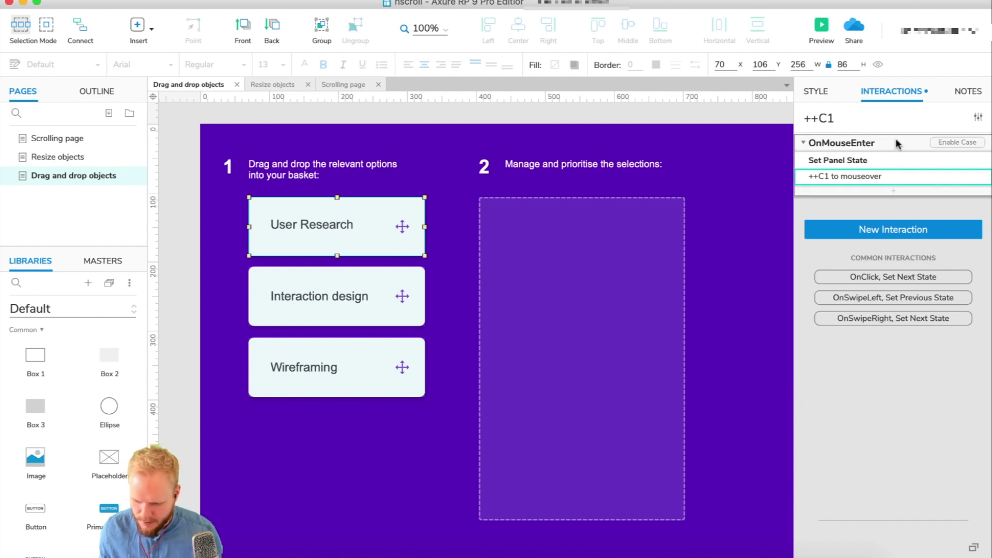
Copy the Set Panel State action into a new OnMouseOut interaction and change its ++C1 state to default.
left_click(867, 160)
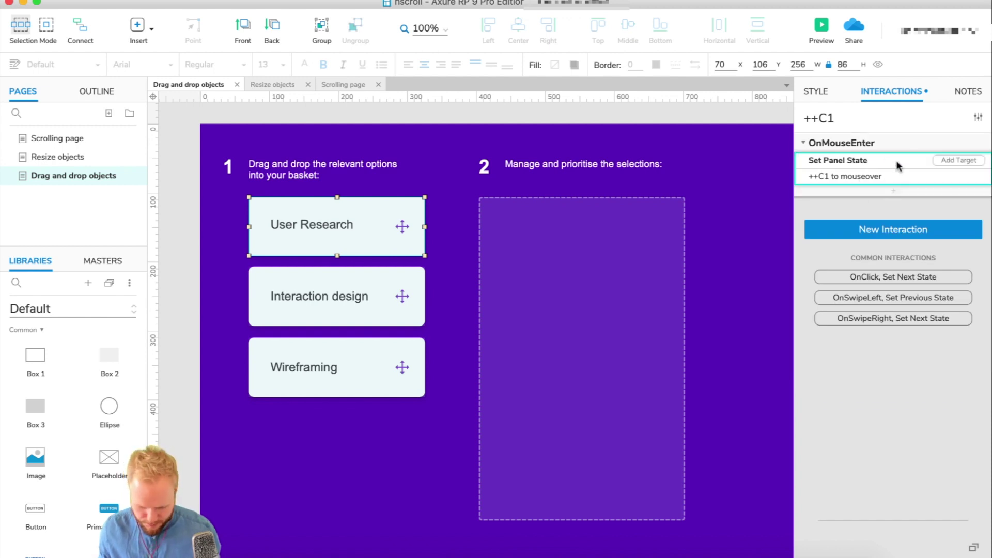
left_click(884, 223)
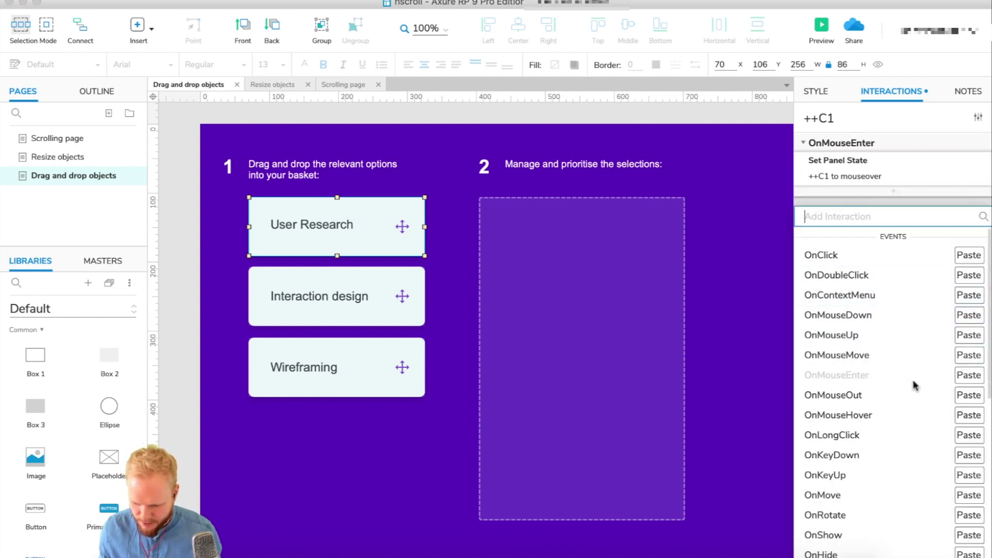
left_click(964, 395)
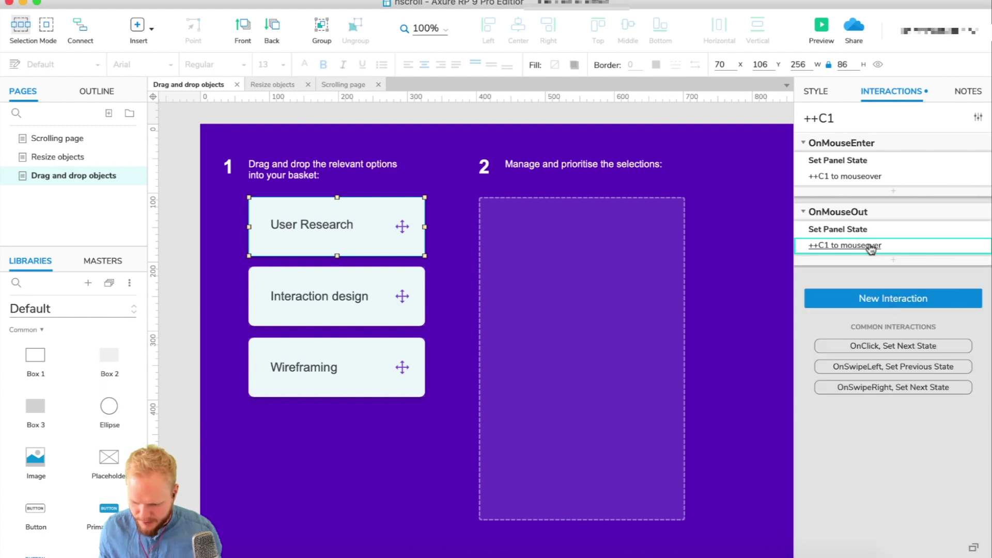
left_click(873, 245)
left_click(853, 312)
left_click(848, 334)
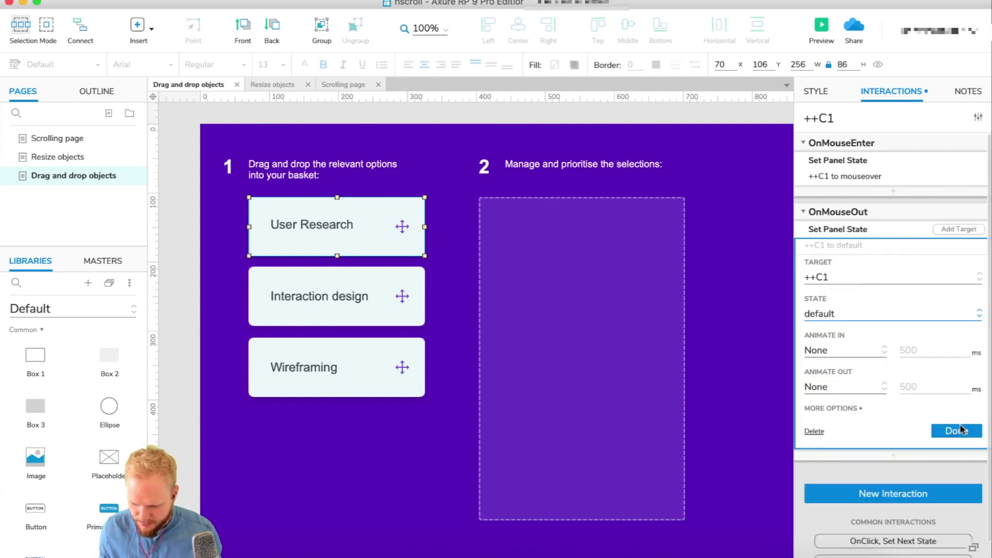
left_click(956, 430)
left_click(749, 125)
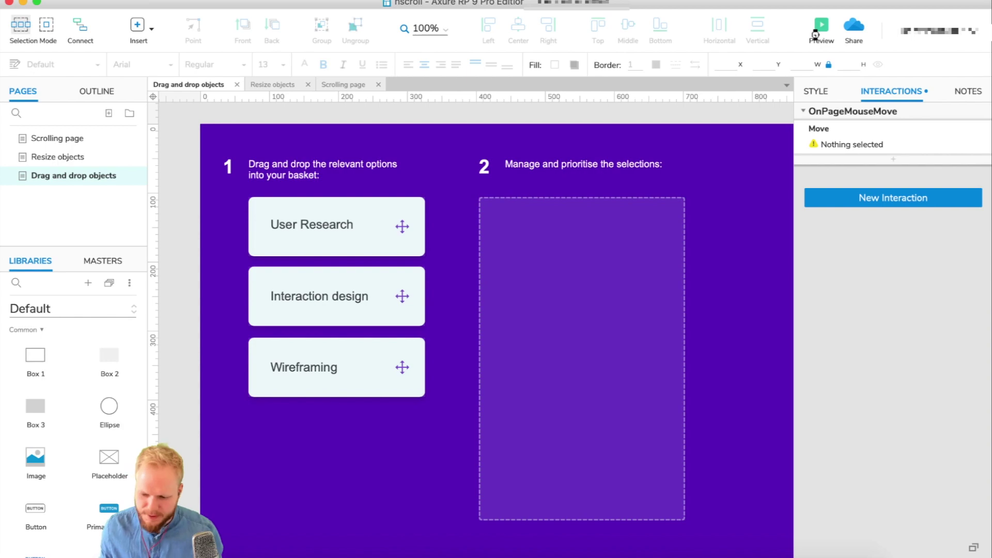
Preview the page in the browser without the preview bar, try dragging the User Research card to the basket, and close the preview.
left_click(819, 26)
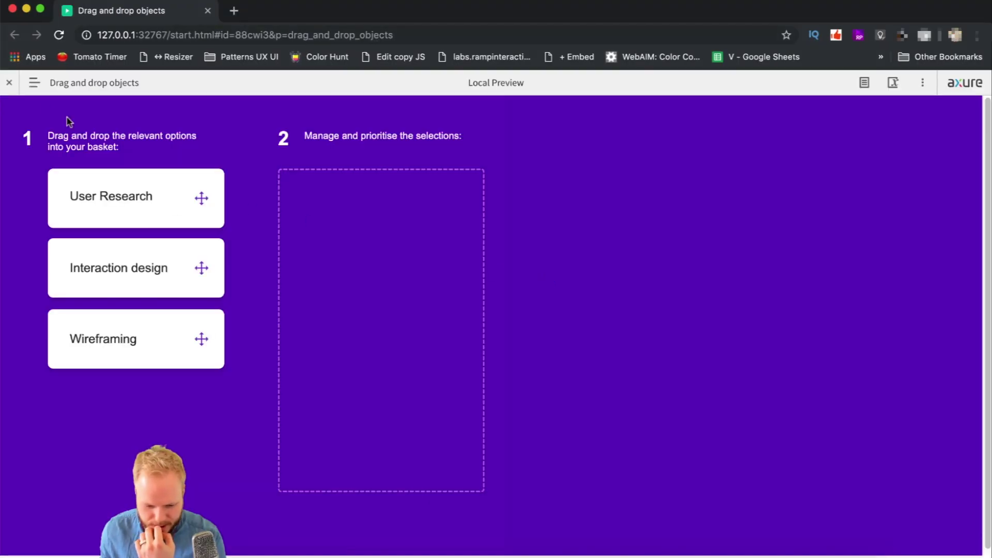
left_click(9, 82)
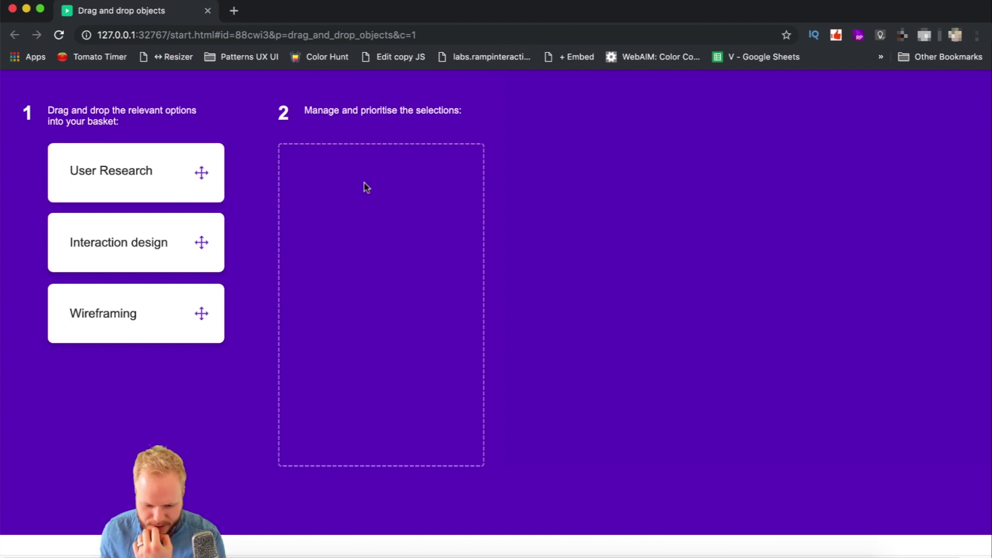
left_click_drag(108, 168, 333, 149)
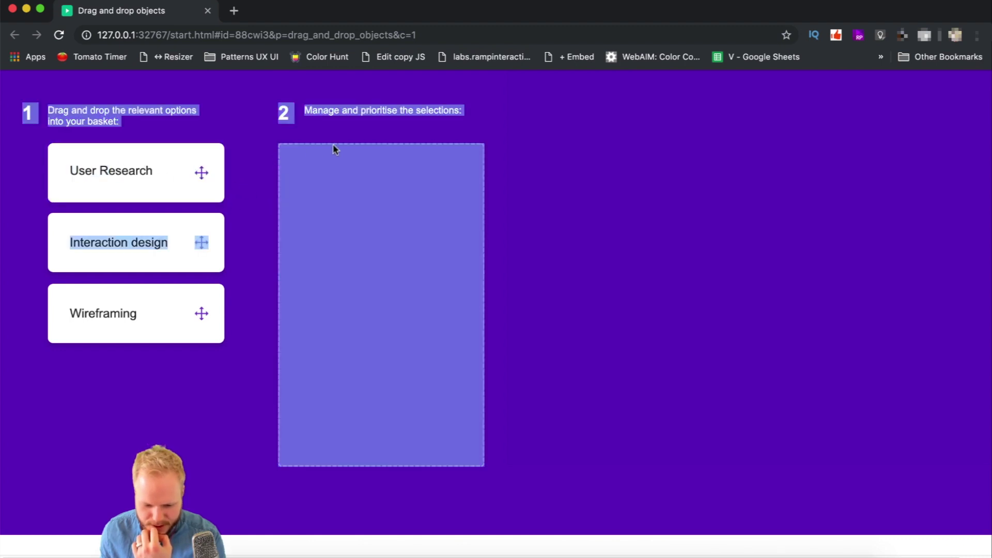
left_click(541, 212)
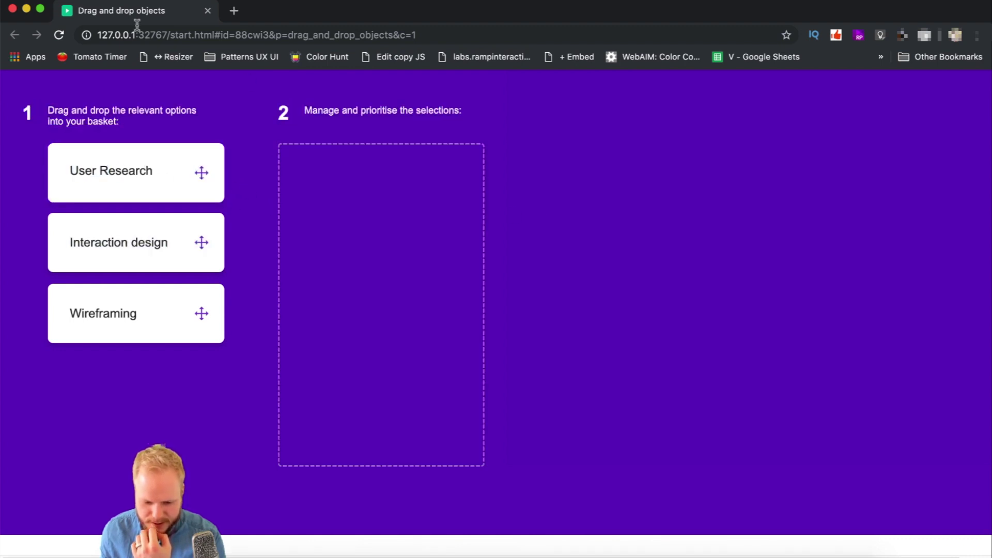
left_click(208, 10)
Add an OnDrag interaction to the User Research card panel that moves ++C1 with drag, without animation.
double_click(398, 224)
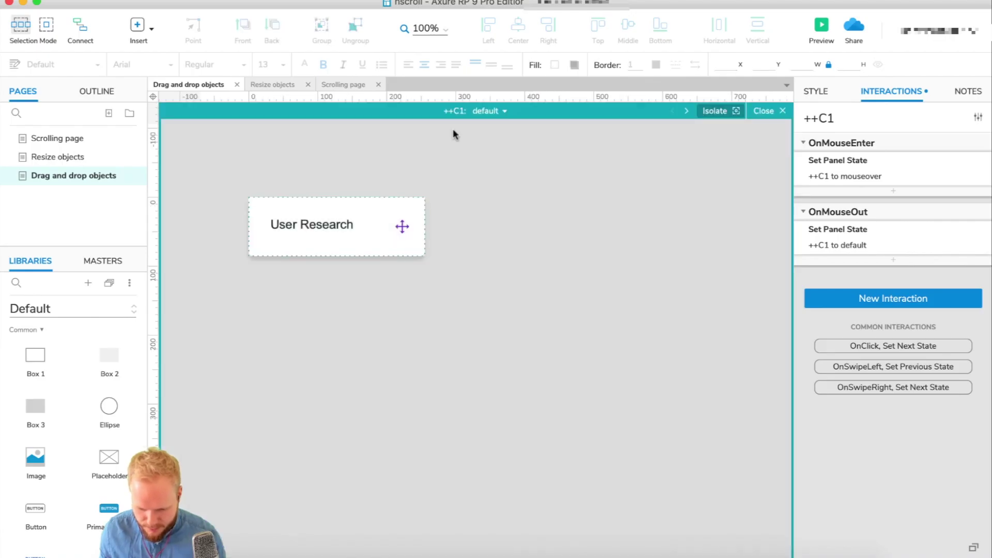
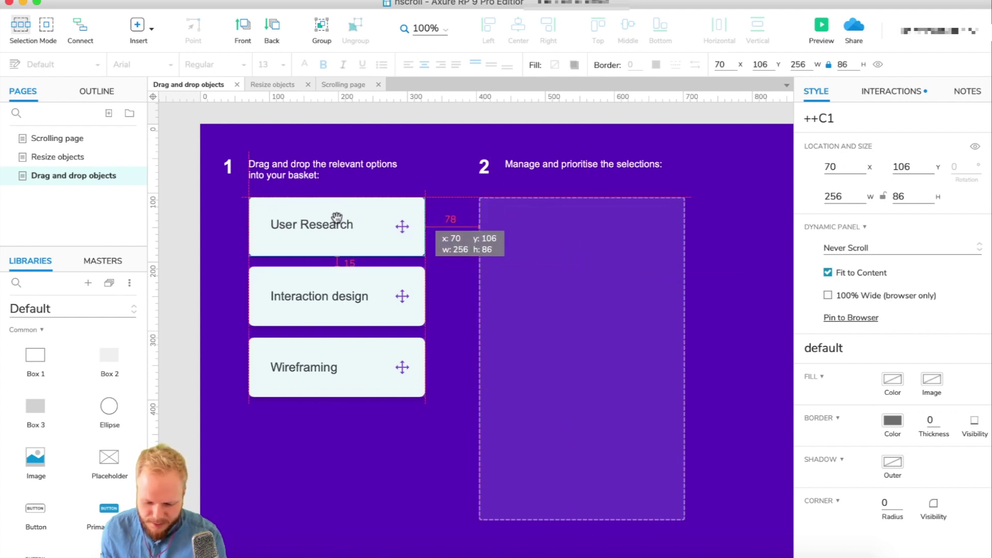
left_click(892, 91)
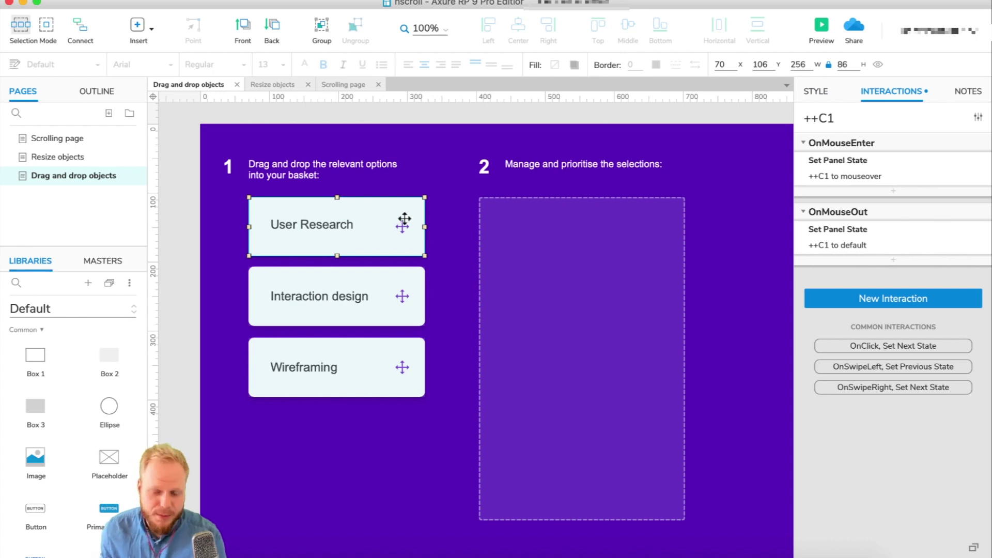
left_click(904, 305)
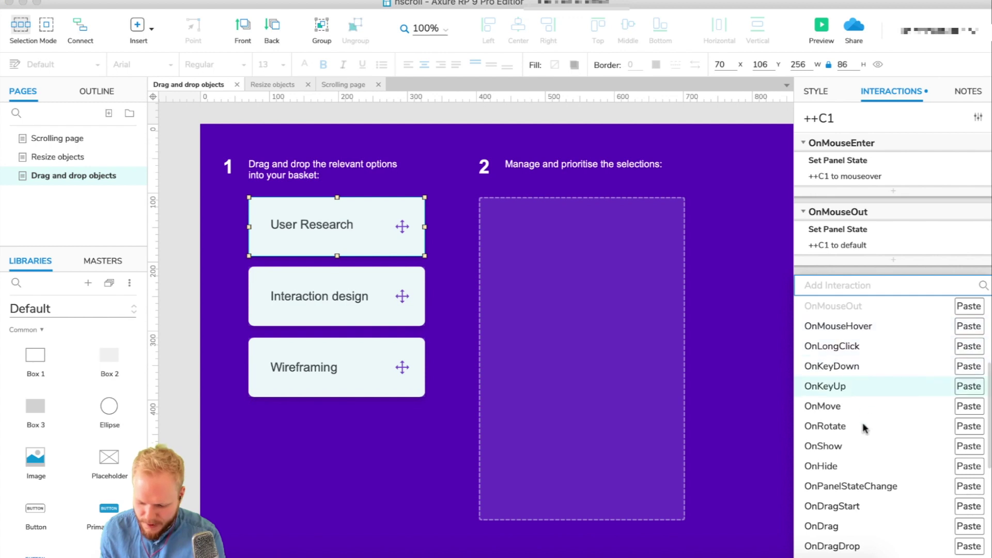
scroll(865, 494, "down", 2)
scroll(864, 494, "down", 2)
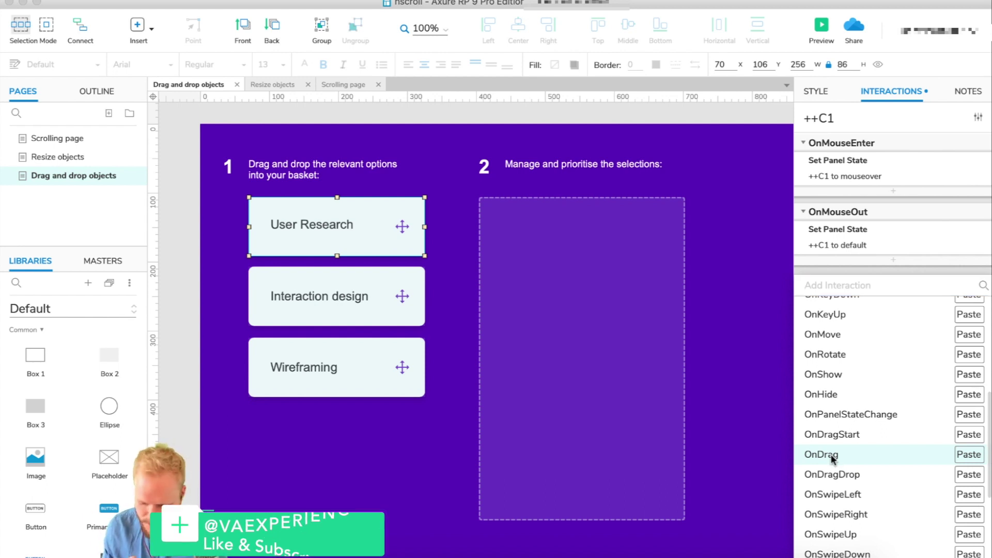
left_click(830, 454)
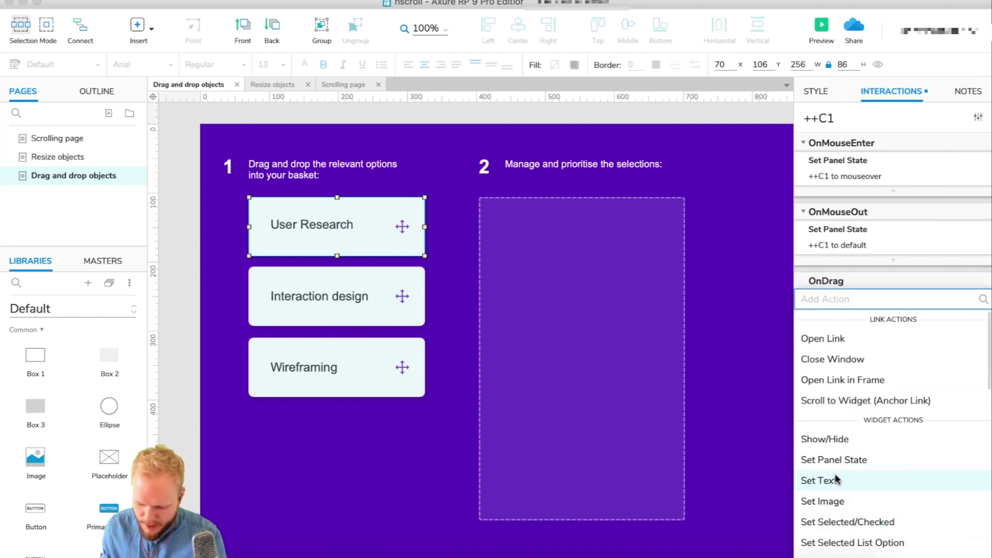
scroll(835, 473, "down", 5)
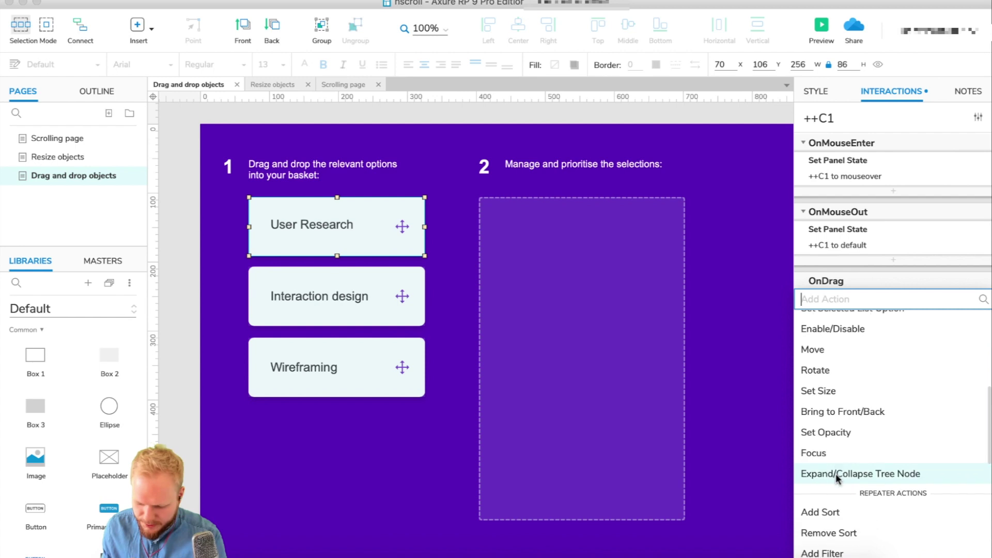
left_click(832, 350)
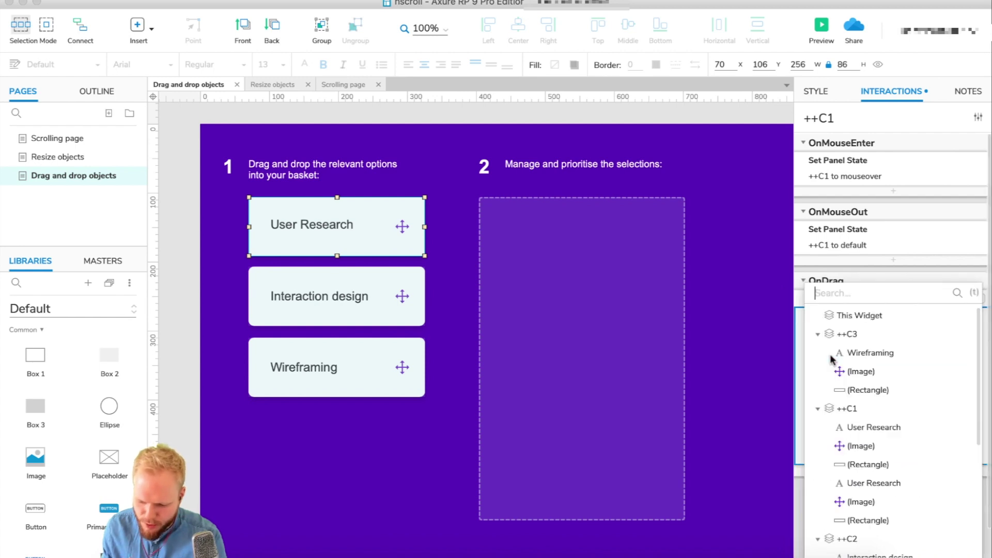
left_click(863, 408)
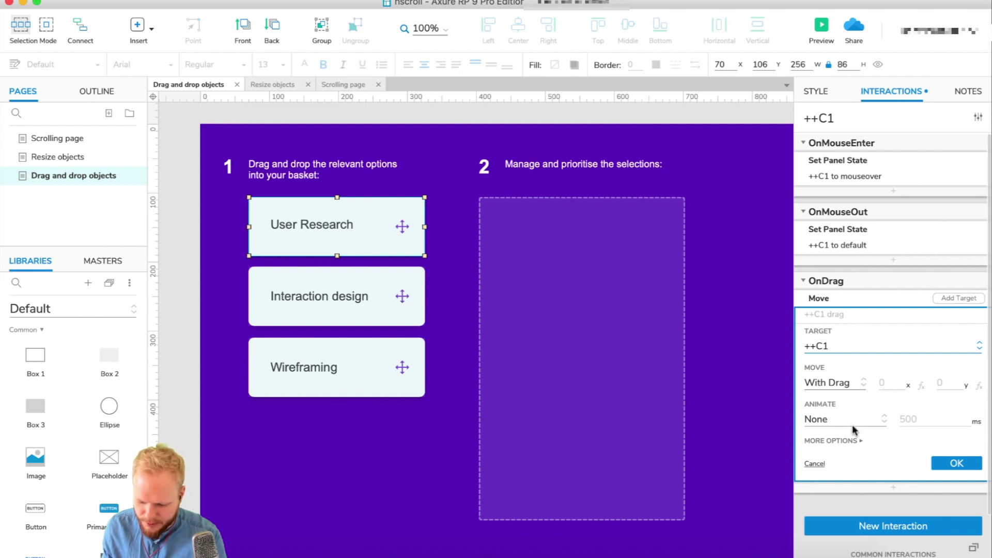
left_click(852, 442)
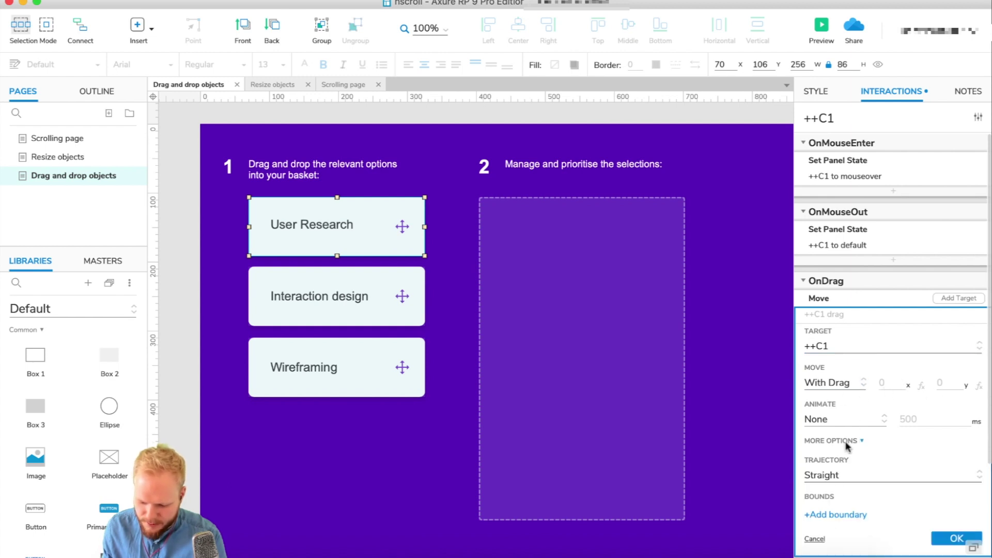
left_click(848, 442)
left_click(954, 465)
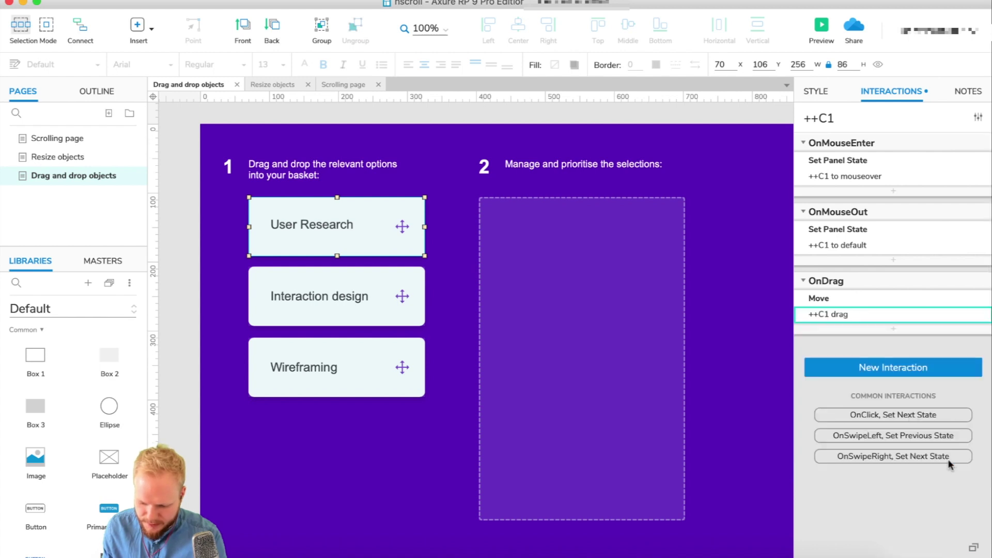
Preview the page without the preview bar, test dragging the User Research card across the basket and back, and close the preview.
left_click(821, 24)
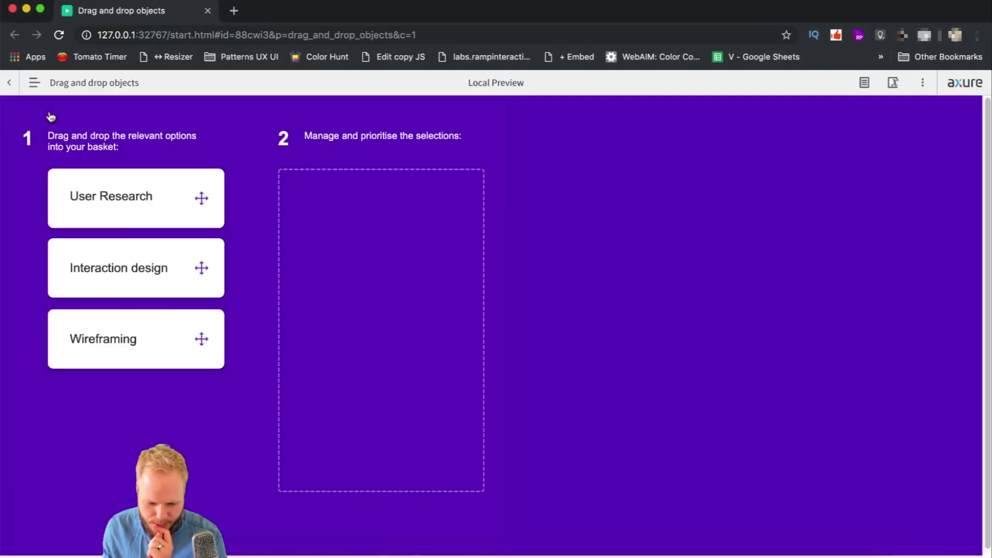
left_click(17, 83)
left_click_drag(199, 170, 365, 208)
left_click_drag(299, 202, 626, 189)
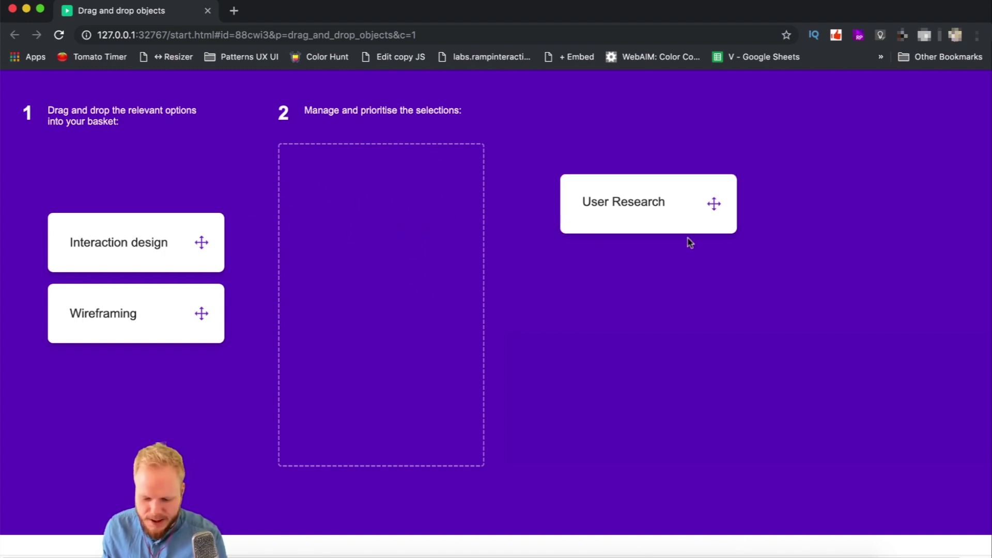
left_click_drag(695, 206, 196, 160)
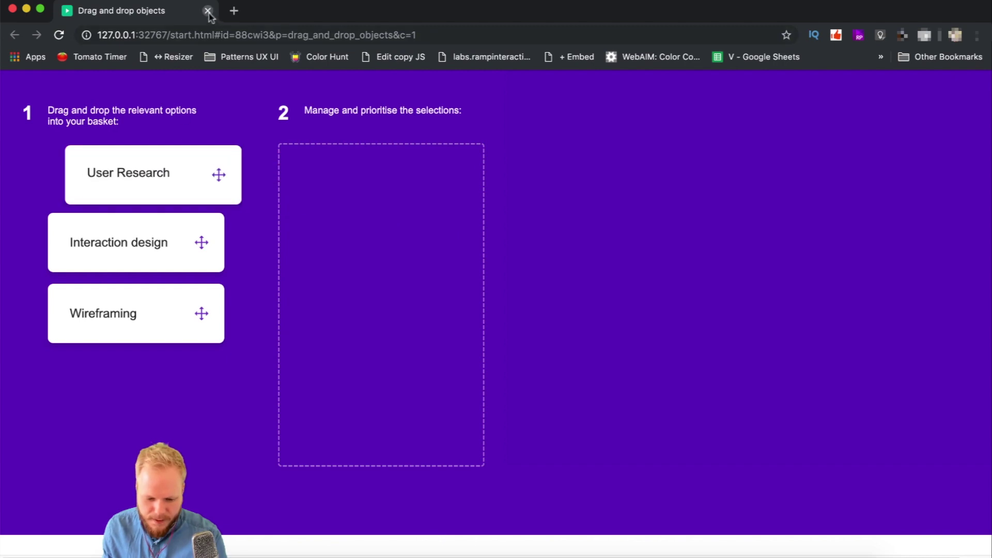
left_click(207, 11)
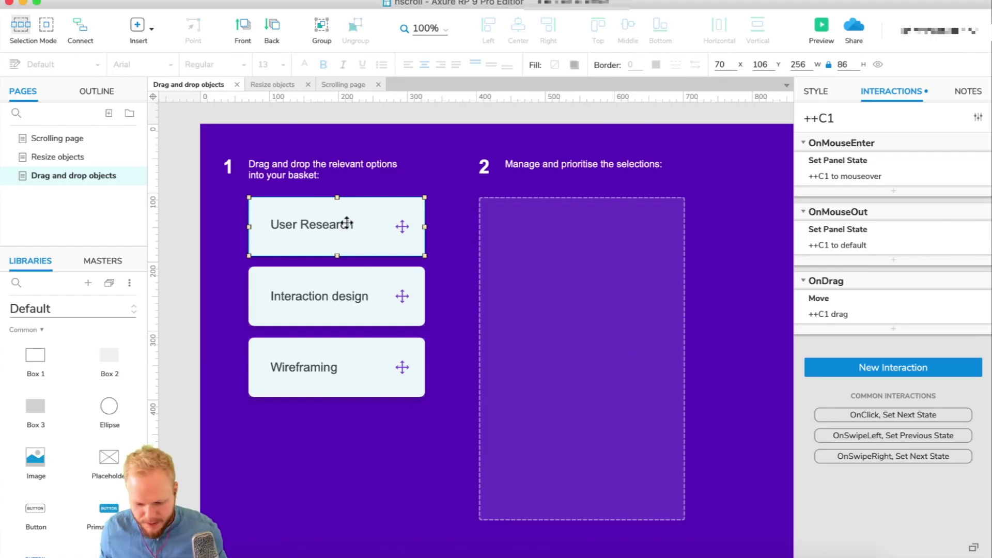
Add a condition to the card's OnDrag event requiring the area of This to be over the area of ++Basket.
left_click_drag(338, 222, 580, 234)
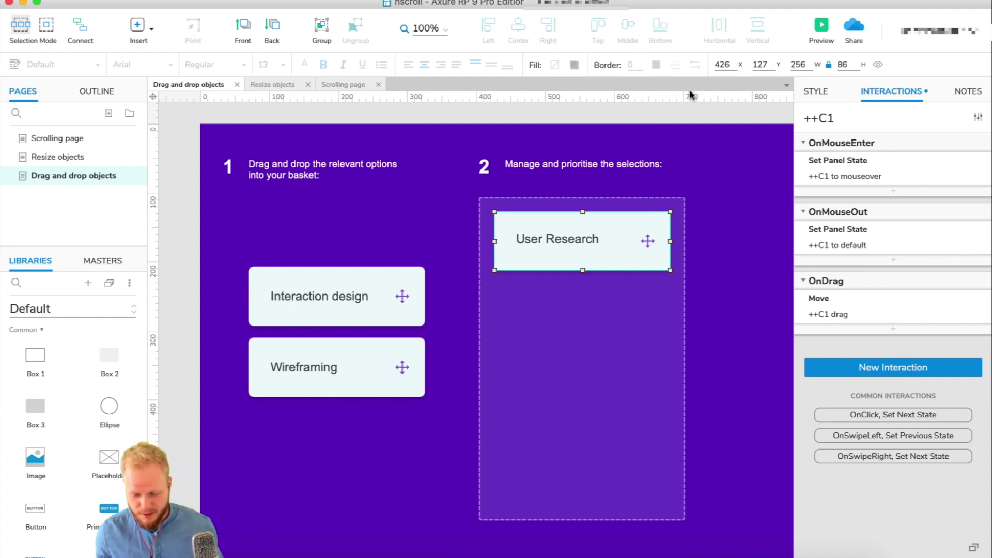
key("super+z")
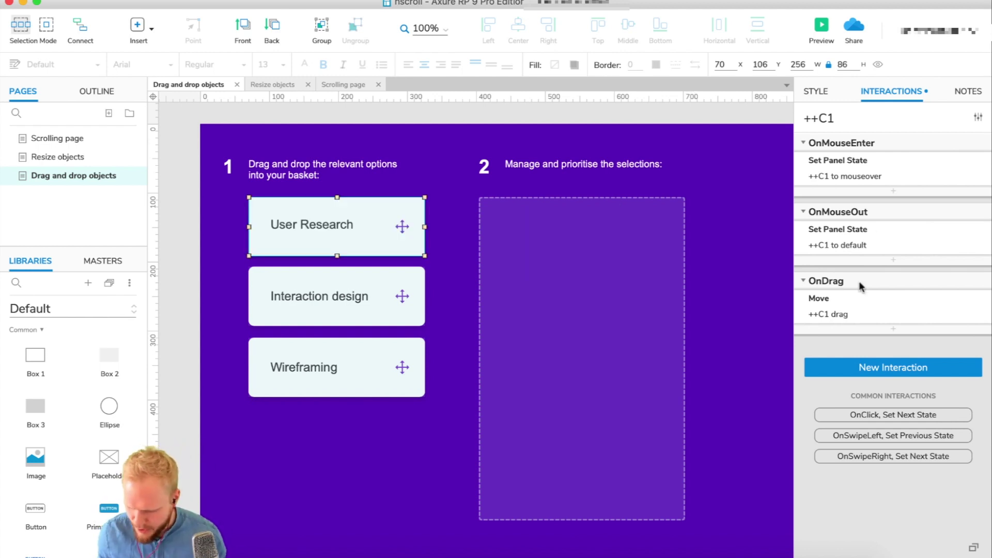
left_click(967, 283)
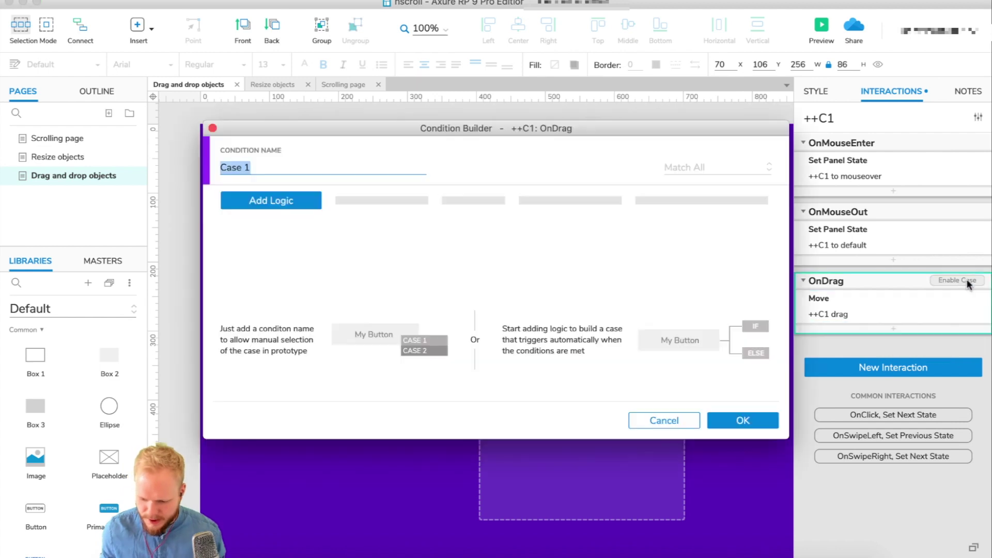
left_click_drag(302, 132, 408, 47)
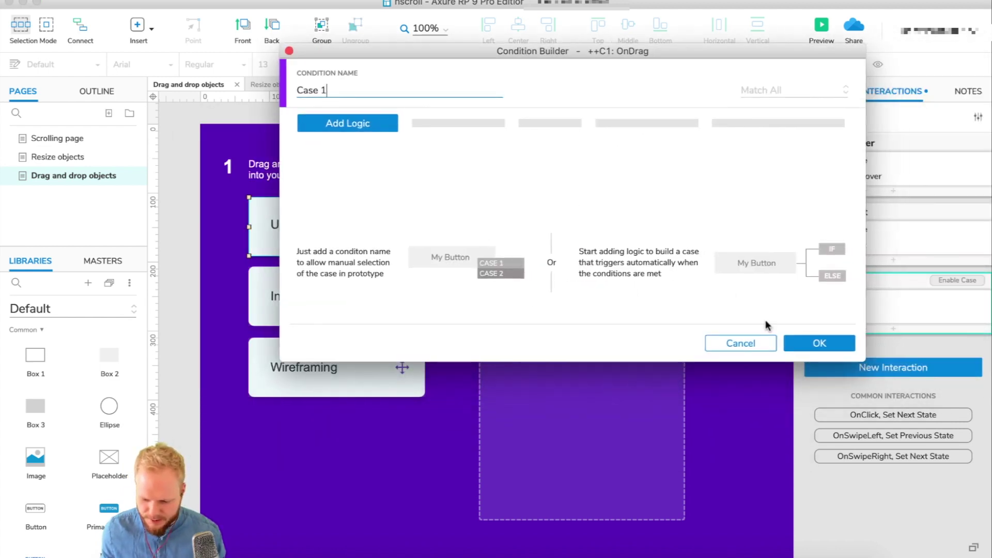
left_click(370, 126)
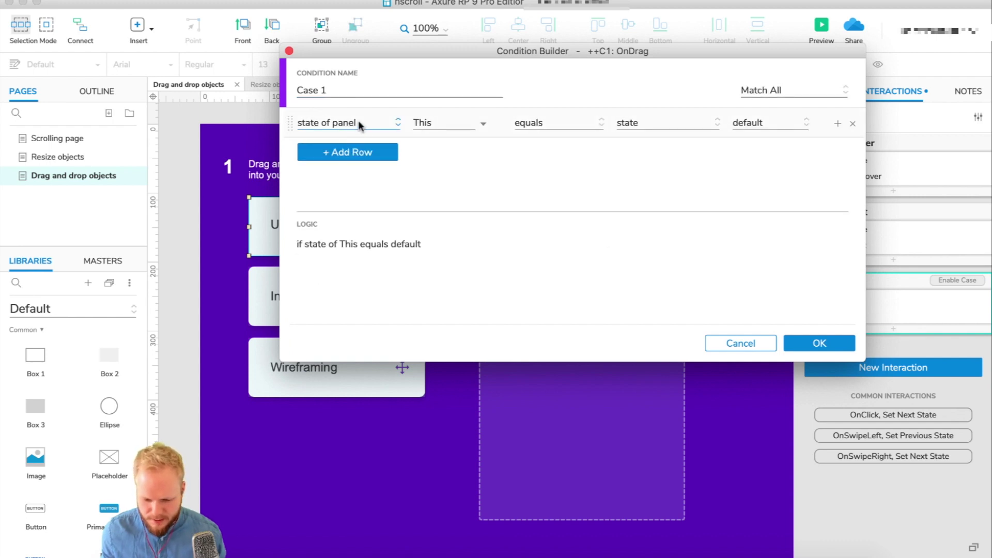
left_click_drag(394, 61, 409, 106)
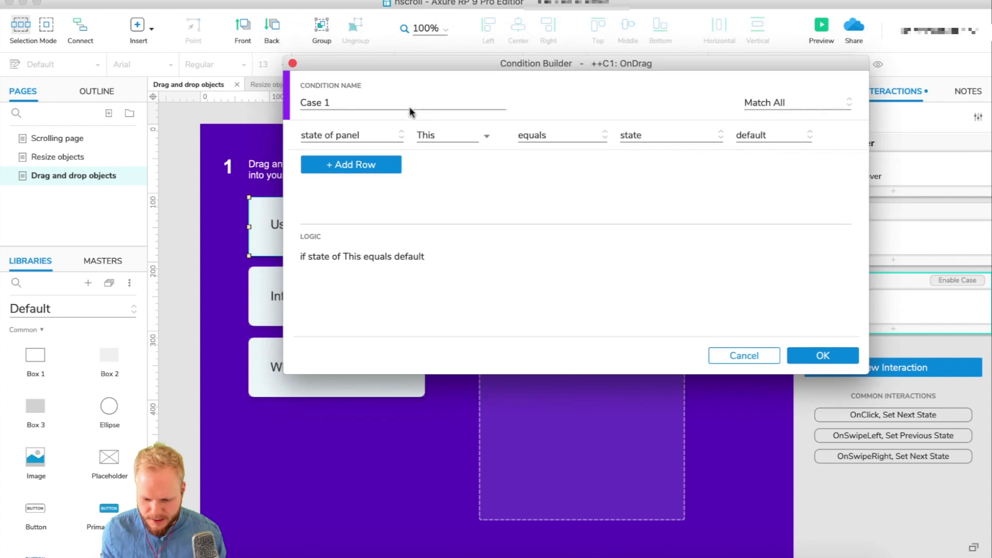
left_click(362, 175)
left_click(364, 453)
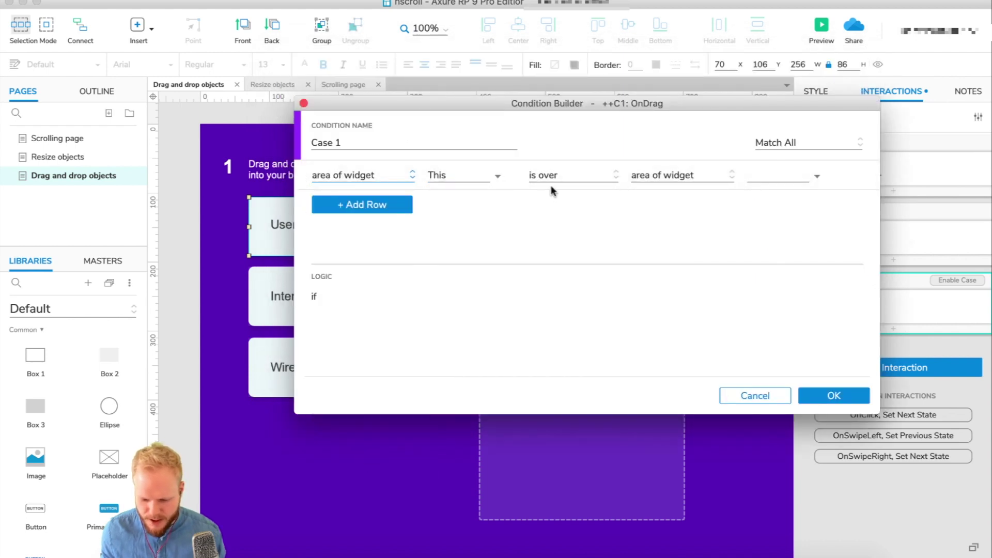
left_click(795, 181)
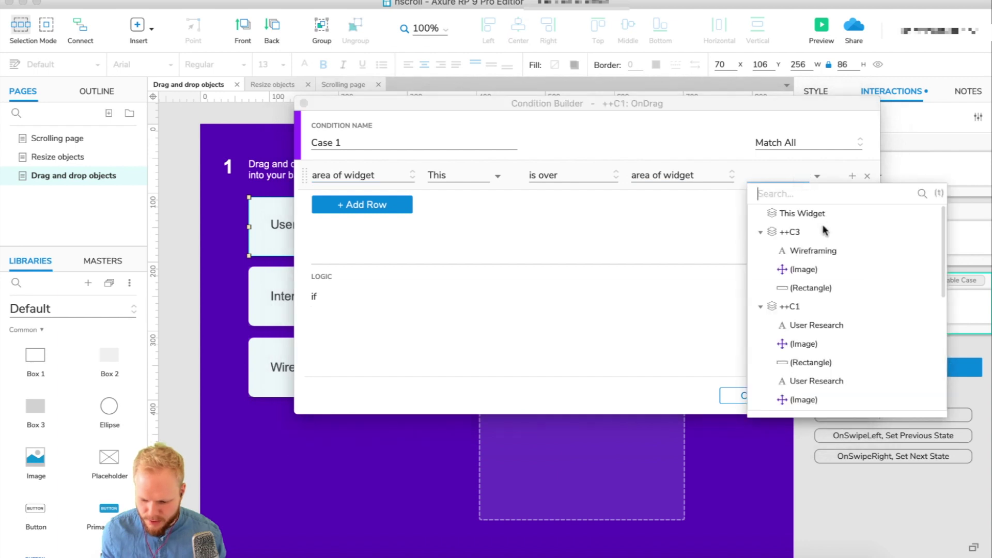
scroll(814, 288, "down", 5)
scroll(815, 292, "down", 3)
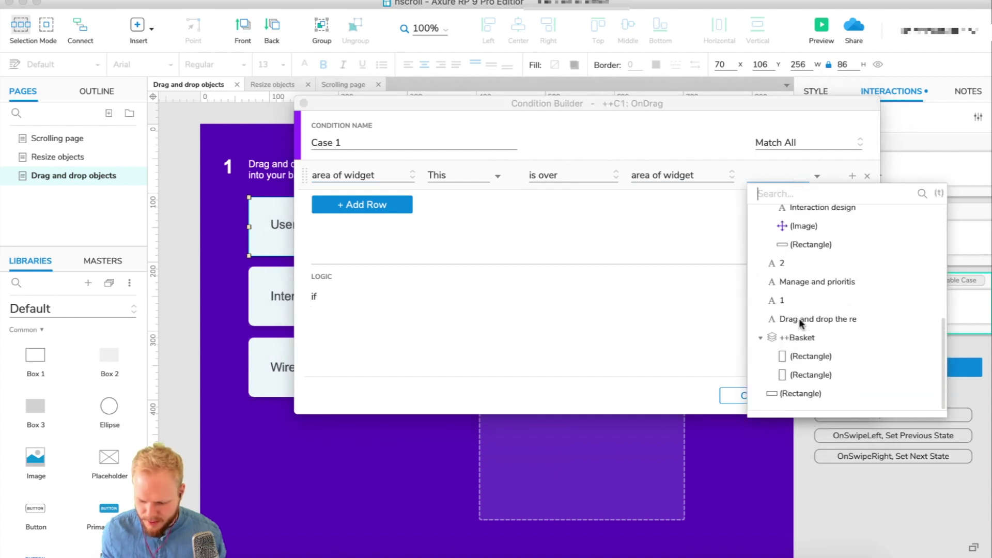
left_click(798, 338)
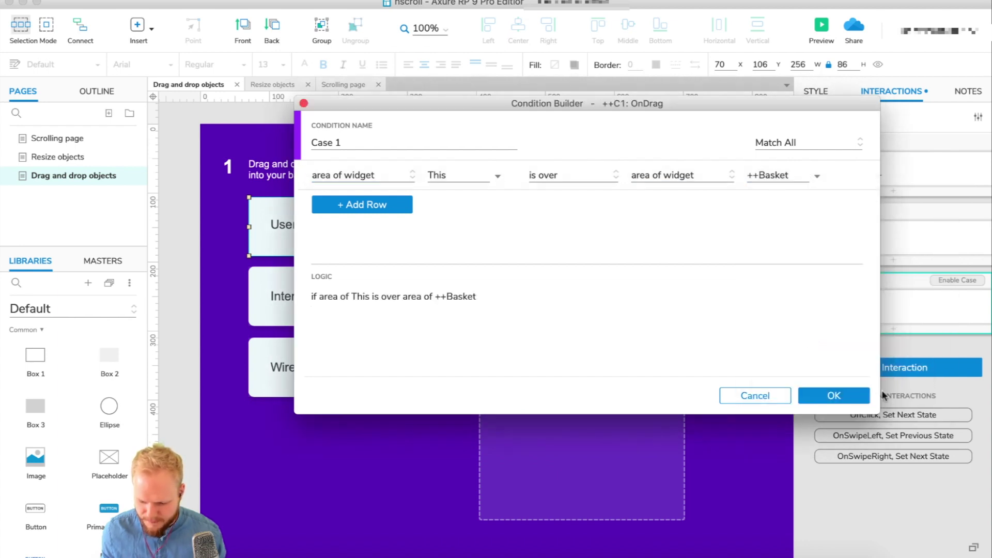
left_click(847, 395)
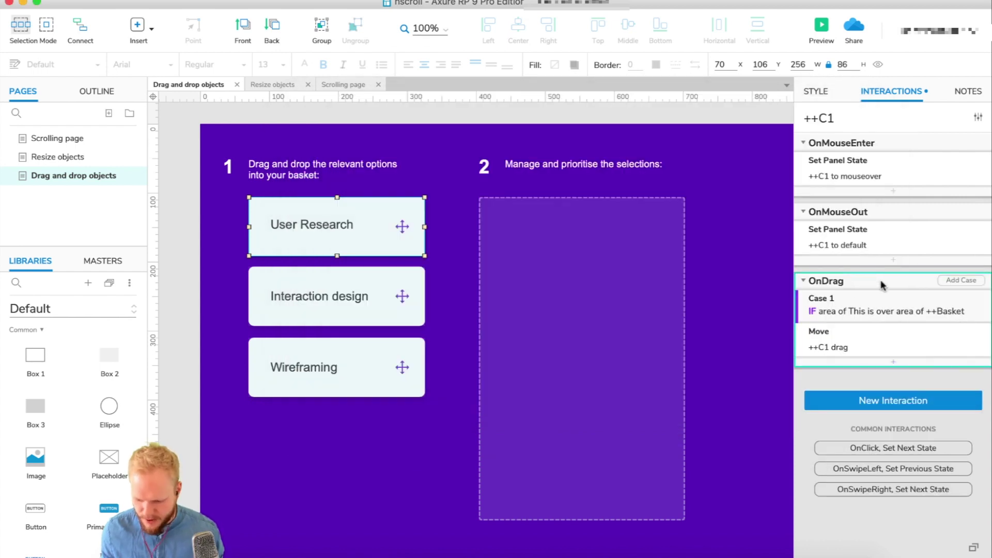
Duplicate the OnDrag case with its Move action and toggle the copy from ELSE IF to IF.
key("ctrl+v")
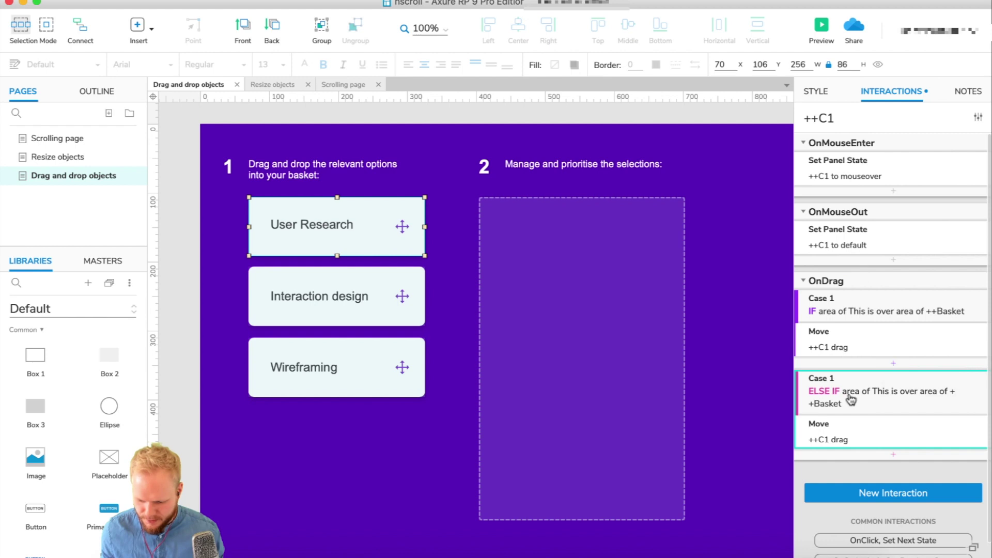
left_click(829, 395)
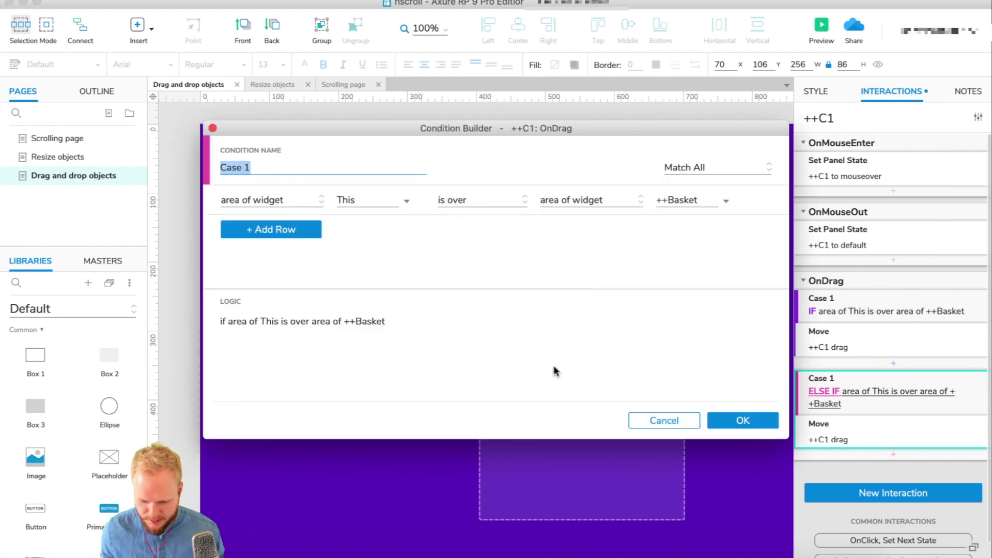
left_click(664, 420)
right_click(845, 395)
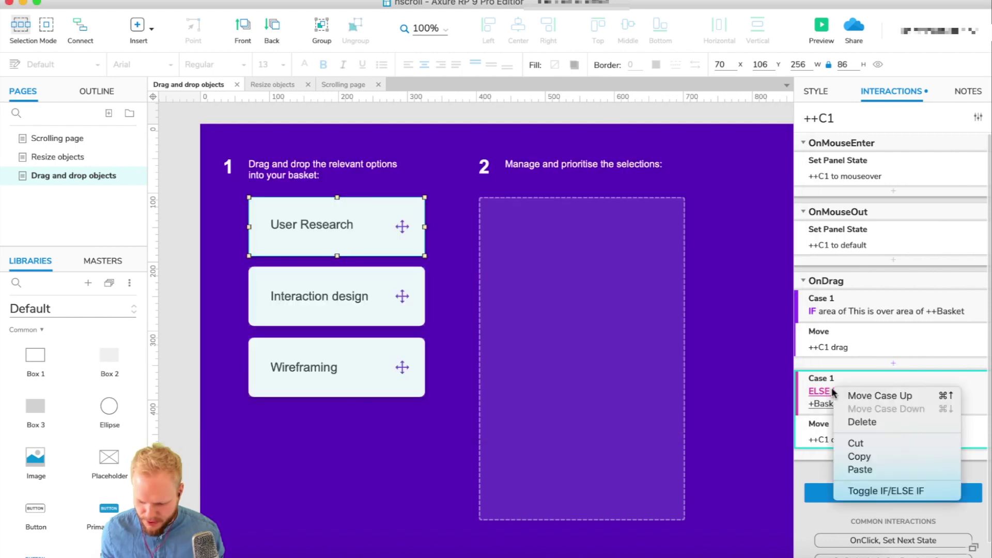
left_click(885, 486)
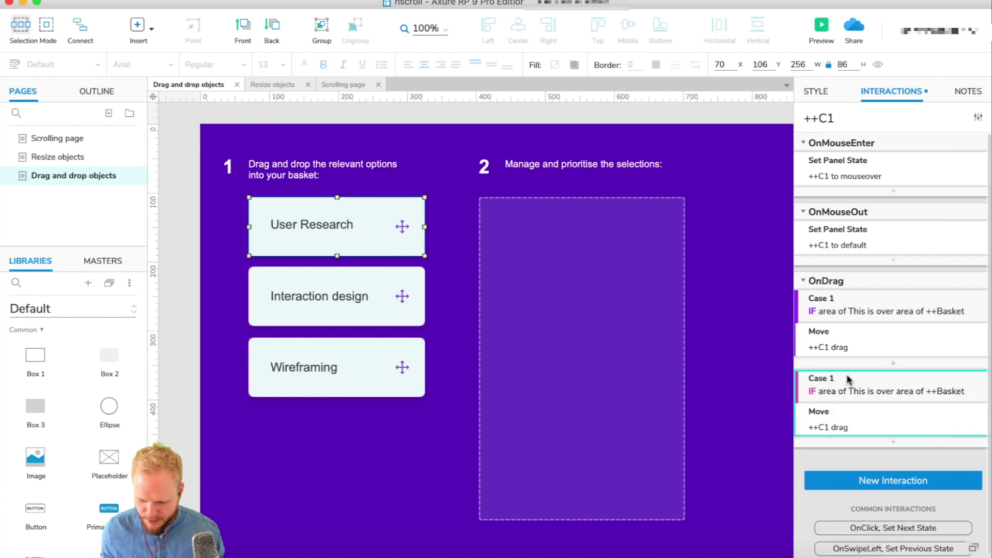
Set the lower OnDrag case to IF and rename it Case 2.
left_click(841, 290)
left_click(824, 391)
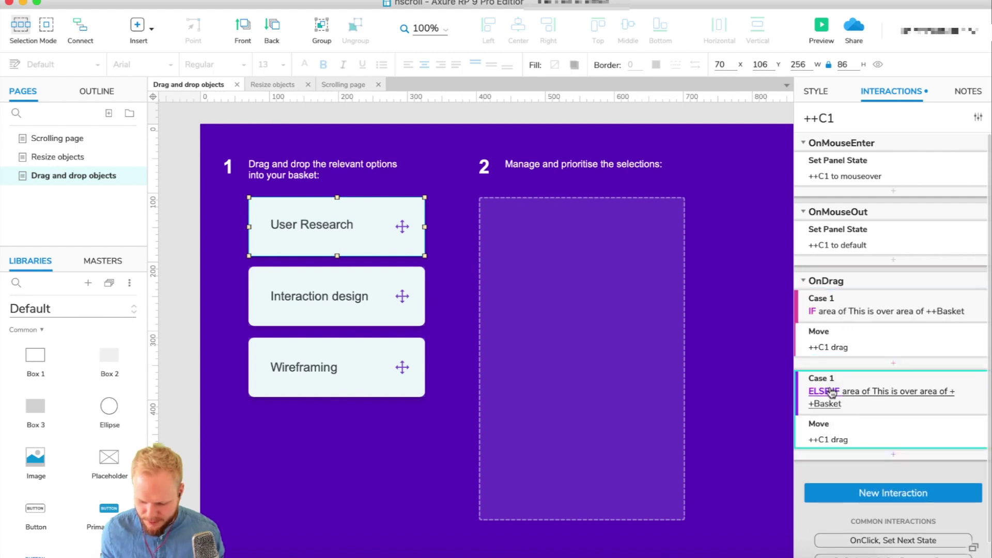
left_click(685, 421)
right_click(826, 395)
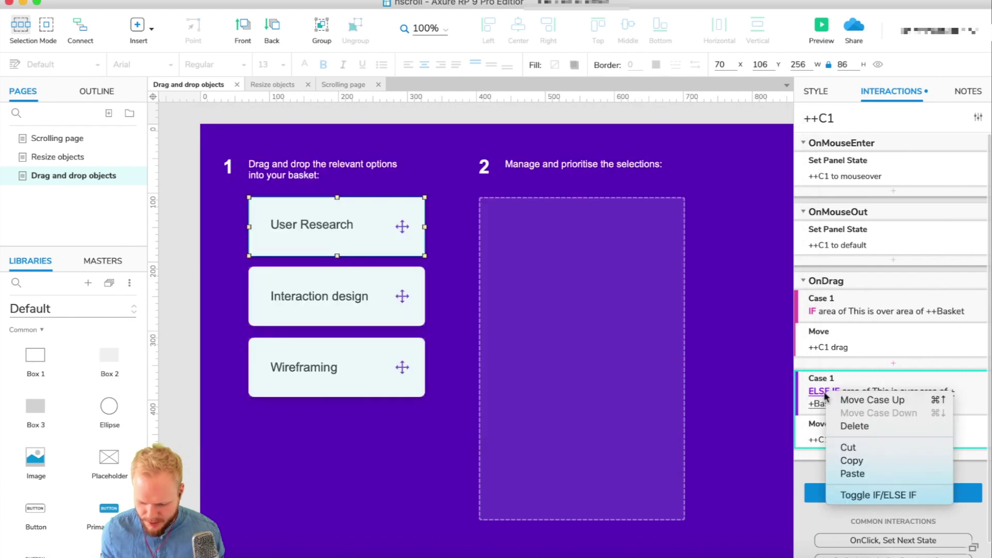
left_click(856, 495)
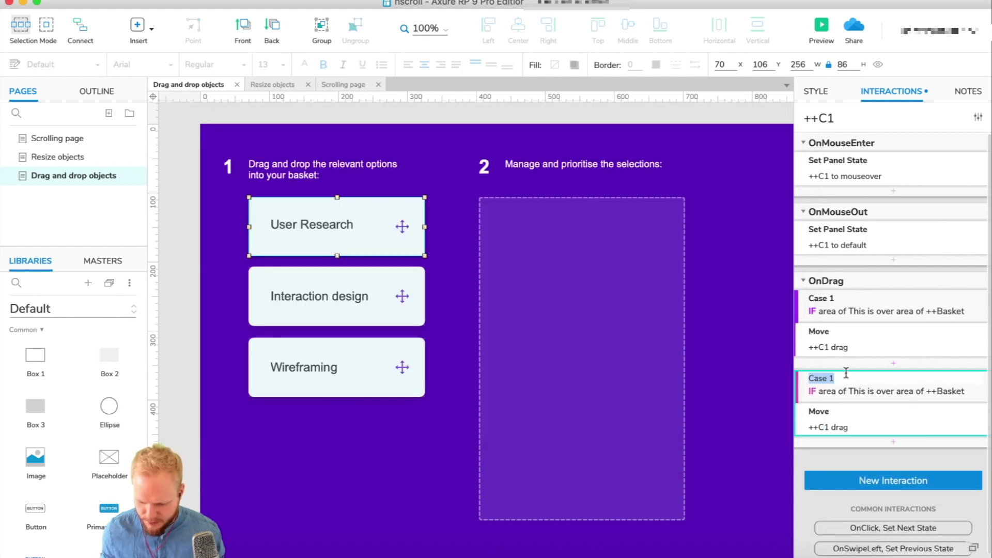
left_click(682, 280)
Remove the basket overlap condition from the card's OnDrag Case 1.
left_click(365, 221)
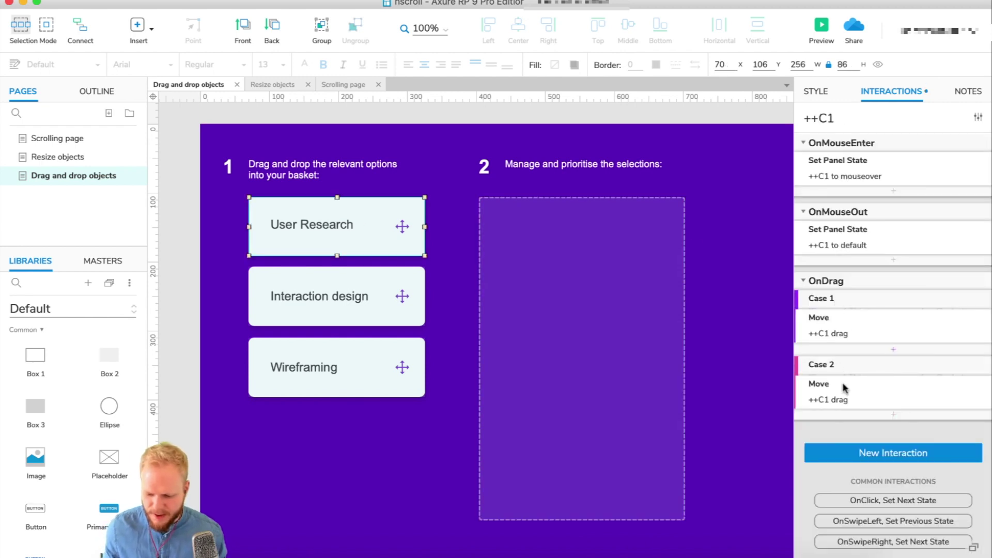
left_click(886, 404)
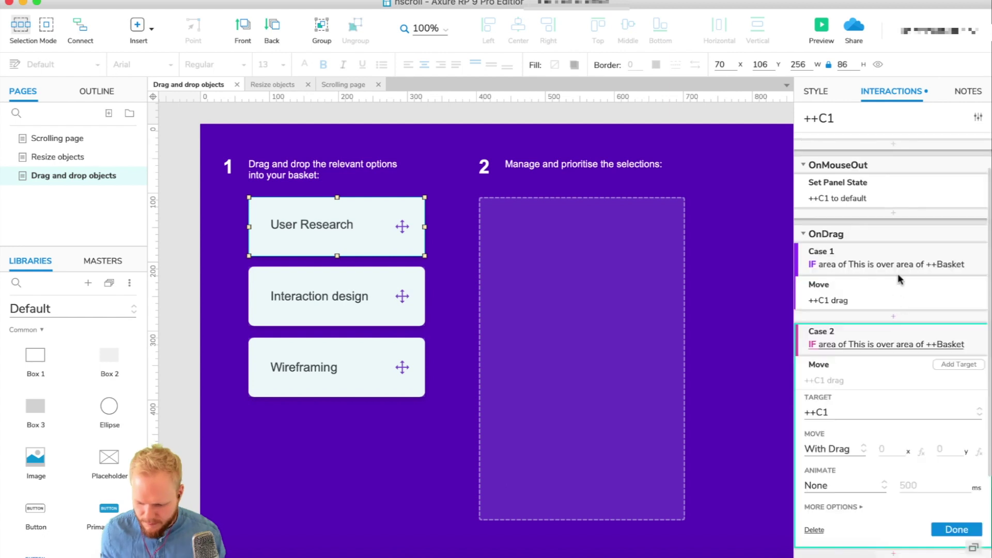
left_click(664, 420)
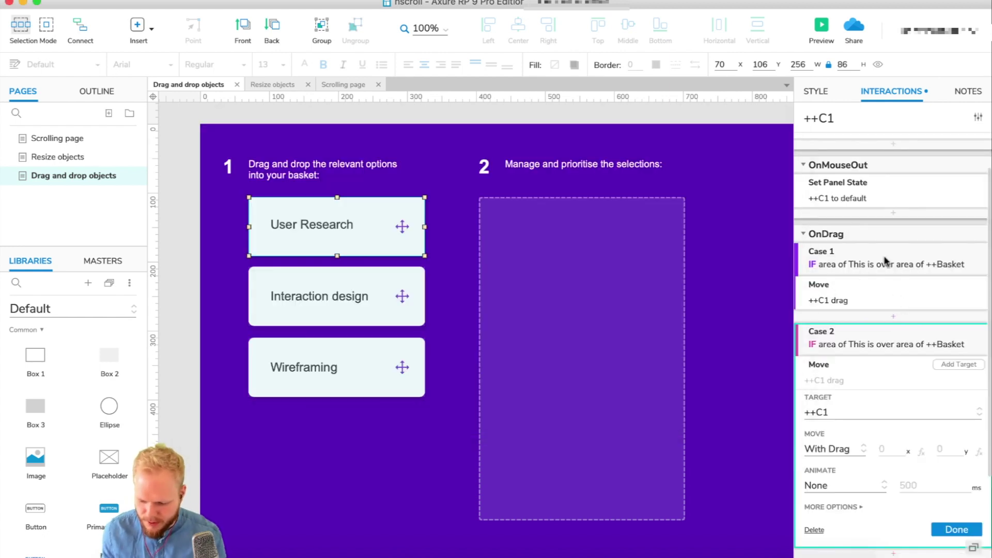
left_click(895, 266)
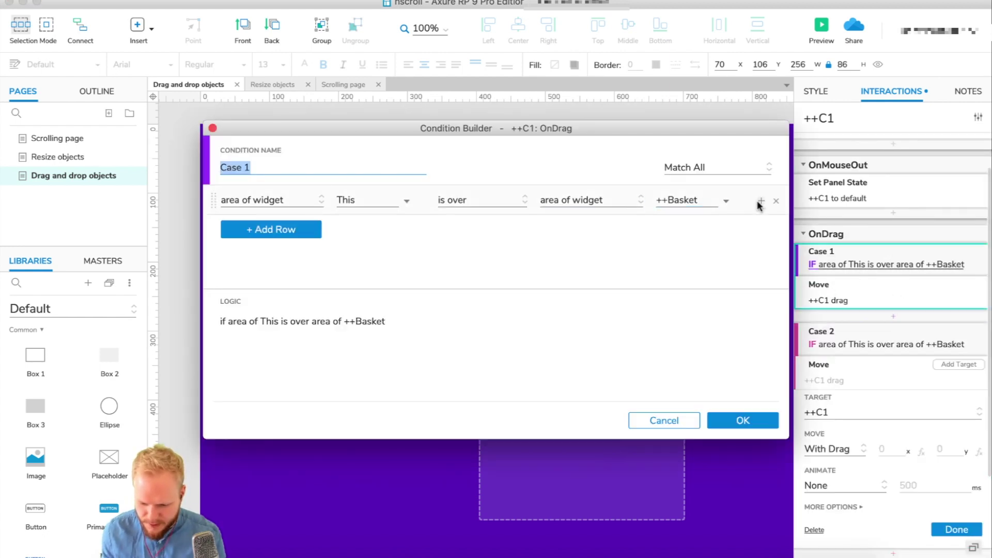
left_click(776, 201)
left_click(742, 419)
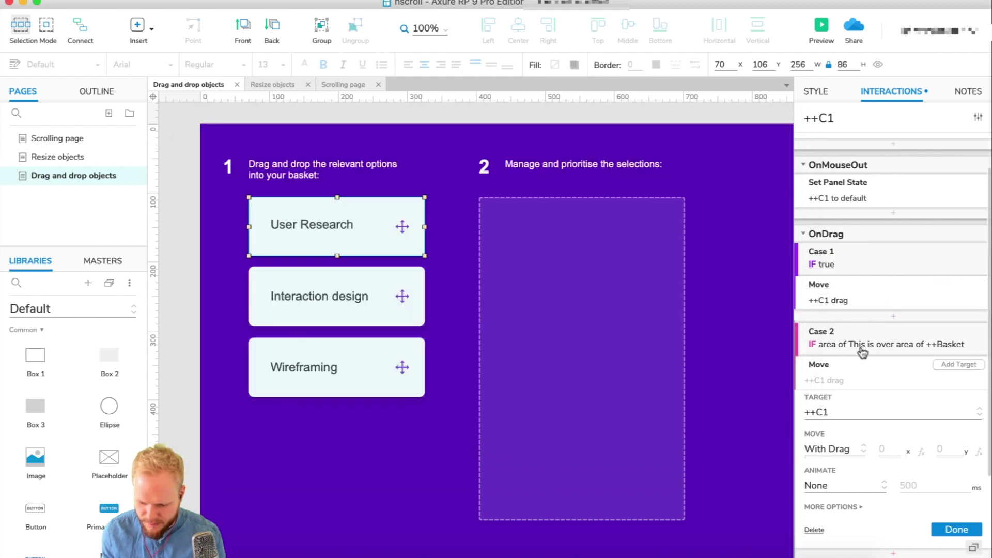
Replace the Move action in Case 2 with a Set Panel State action that switches ++Basket to active.
left_click(930, 335)
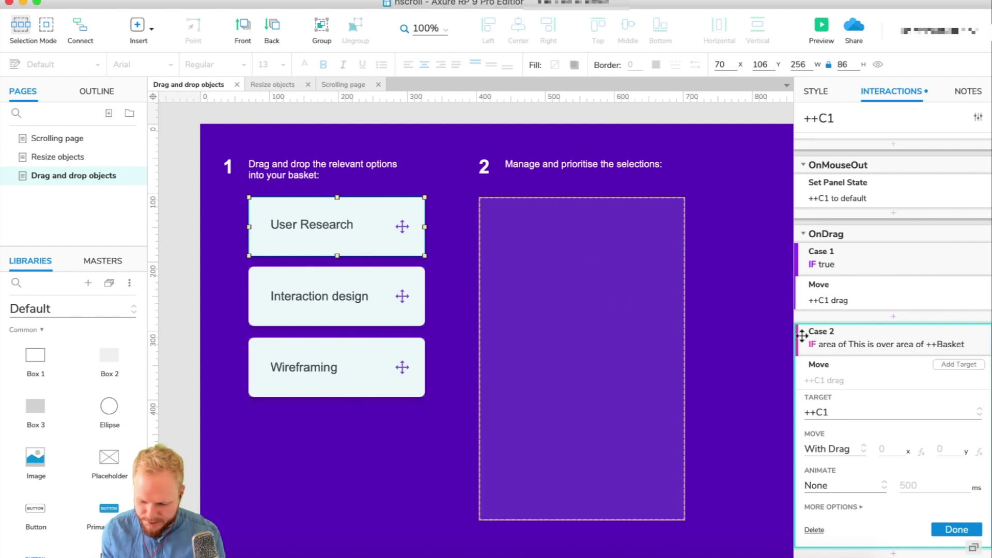
left_click(899, 382)
left_click(876, 360)
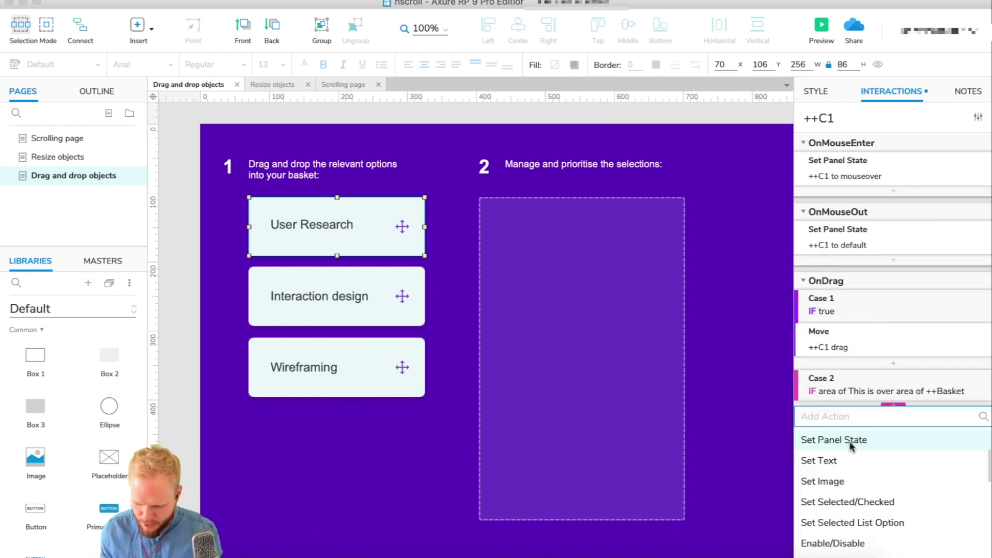
left_click(852, 442)
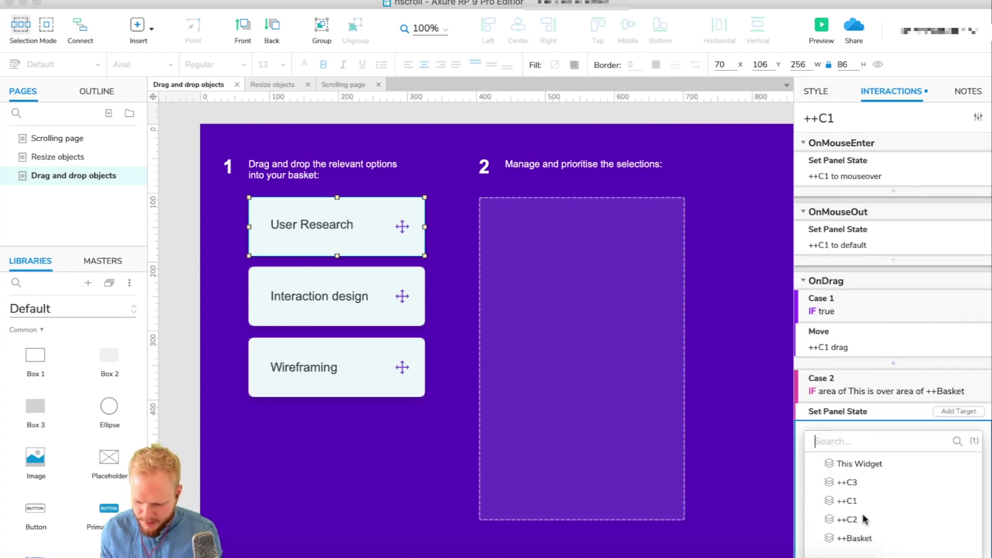
left_click(854, 538)
left_click(852, 500)
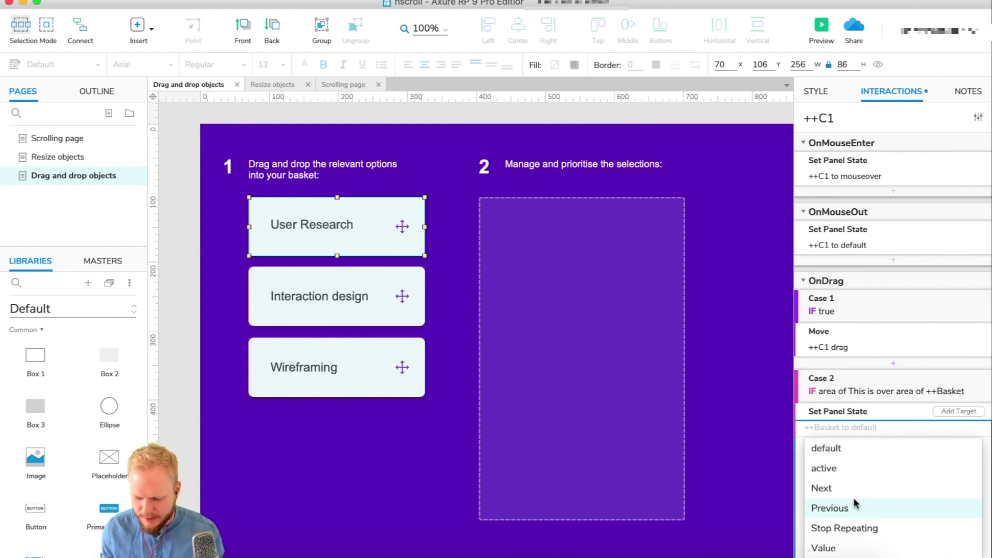
left_click(835, 469)
scroll(847, 480, "down", 1)
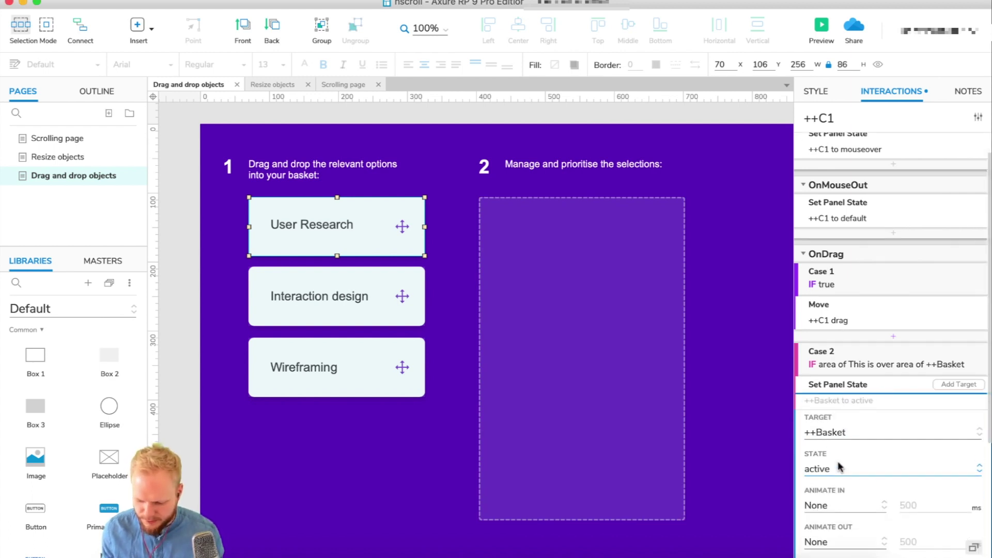
scroll(828, 473, "down", 4)
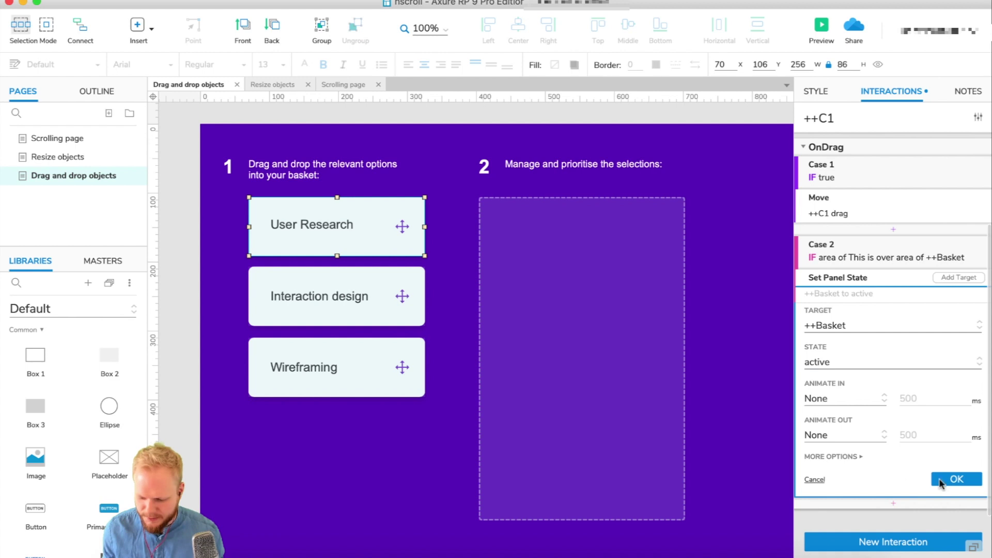
left_click(955, 479)
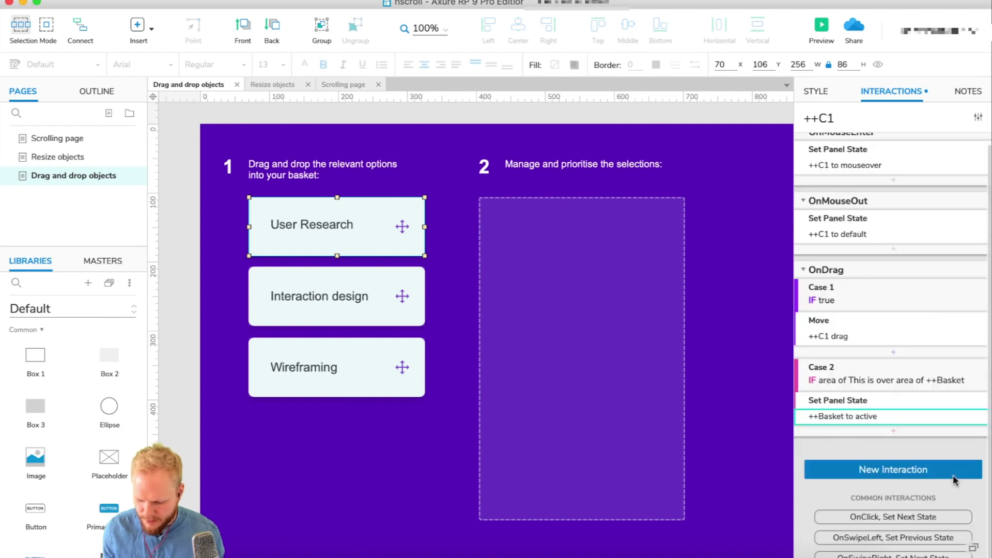
Add a second action to Case 2 that moves ++C1 to x 426, y 127.
left_click(893, 430)
scroll(856, 473, "down", 5)
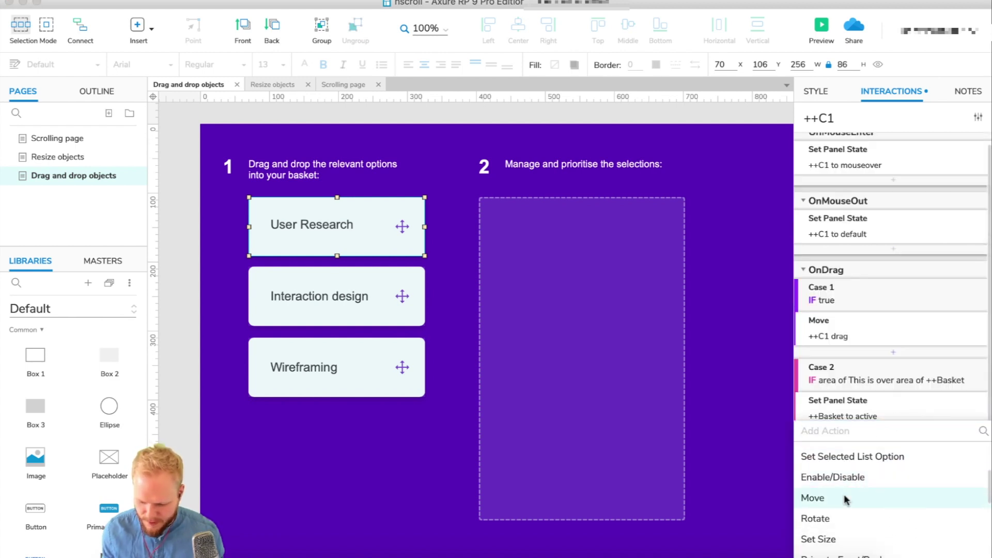
left_click(844, 496)
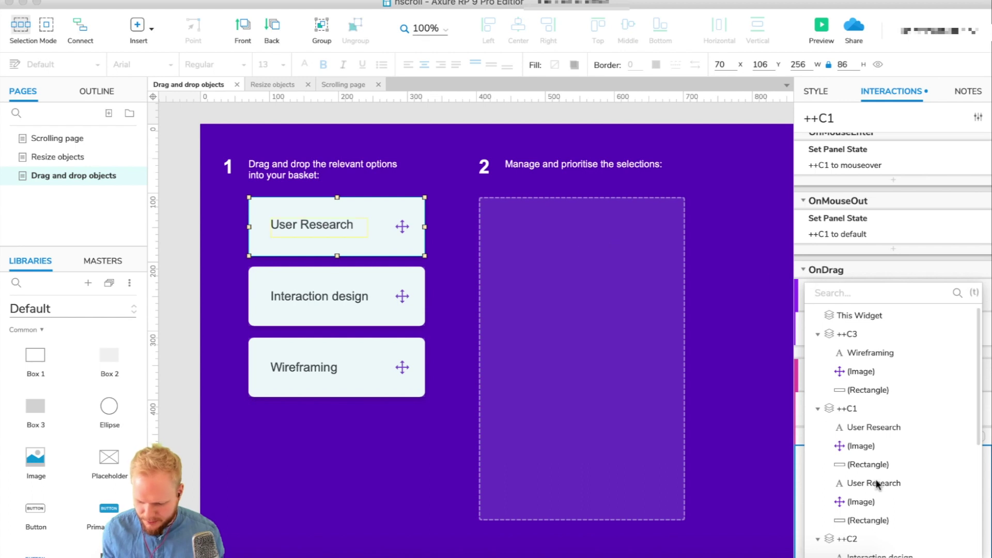
left_click(858, 409)
scroll(892, 464, "down", 3)
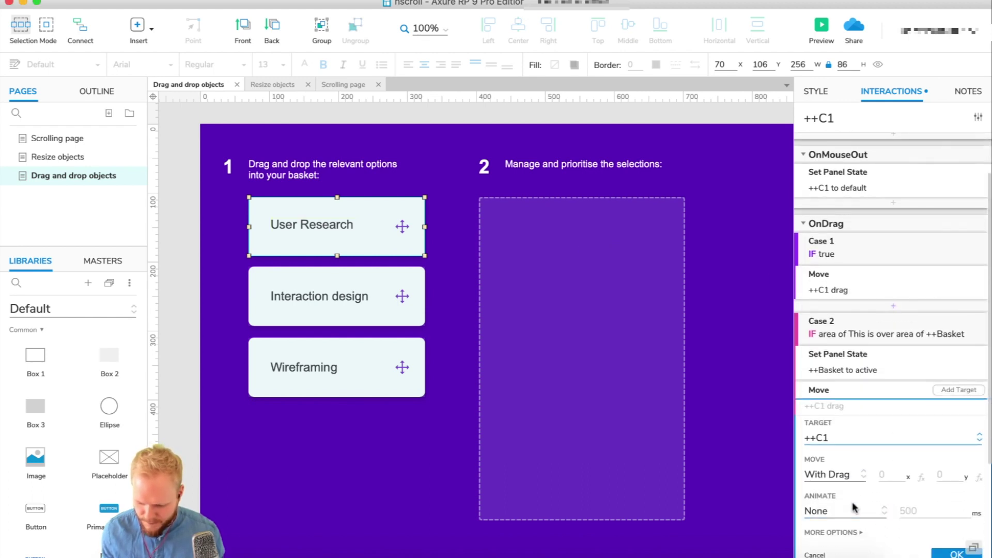
scroll(854, 508, "down", 3)
left_click(842, 396)
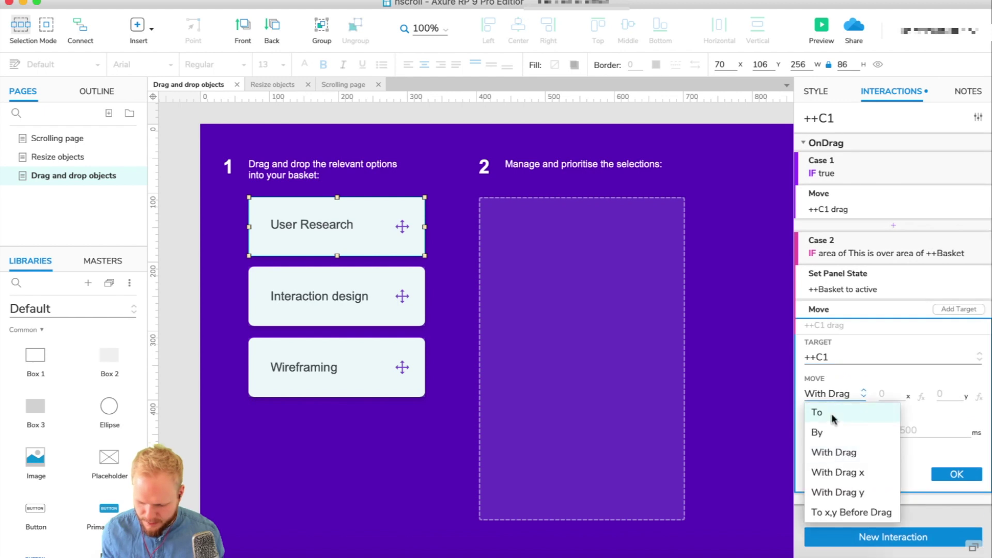
left_click(832, 412)
key("BackSpace")
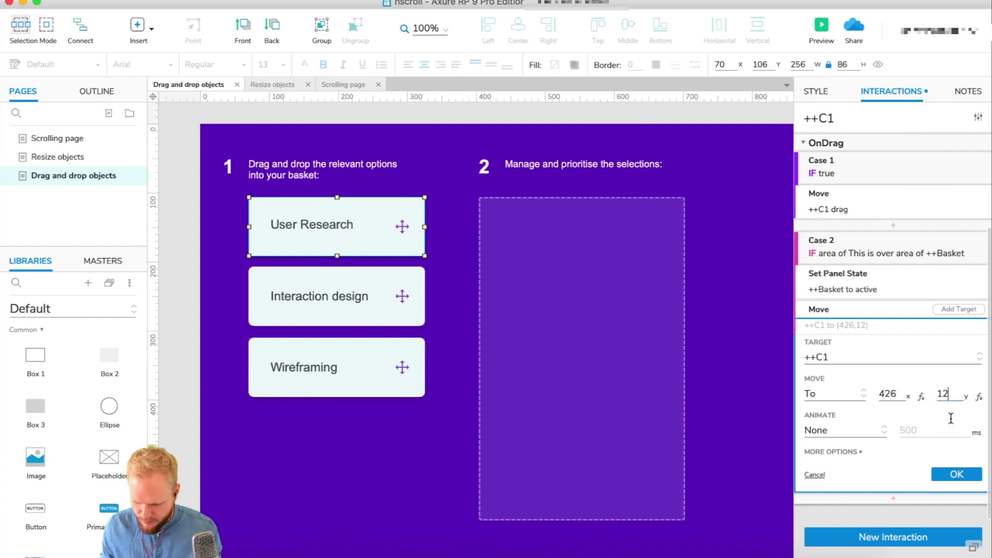
Animate the Case 2 Move action with Bounce over 400 ms and apply it.
left_click(842, 429)
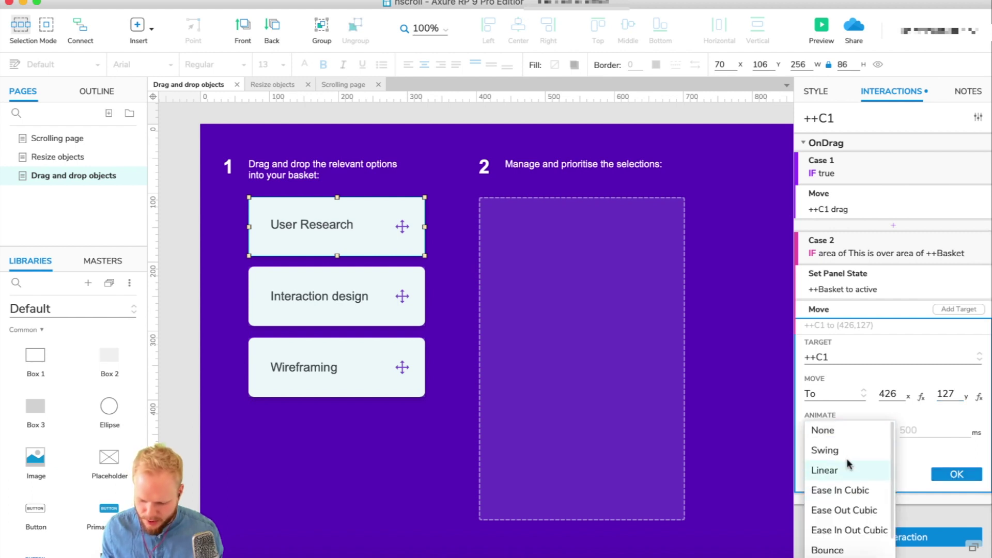
left_click(840, 550)
double_click(916, 430)
type("400")
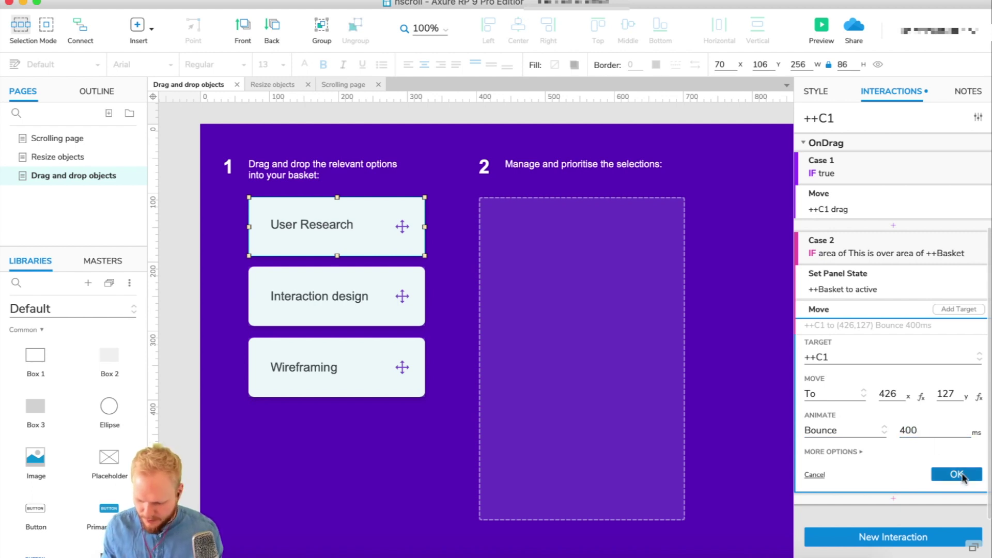
left_click(955, 472)
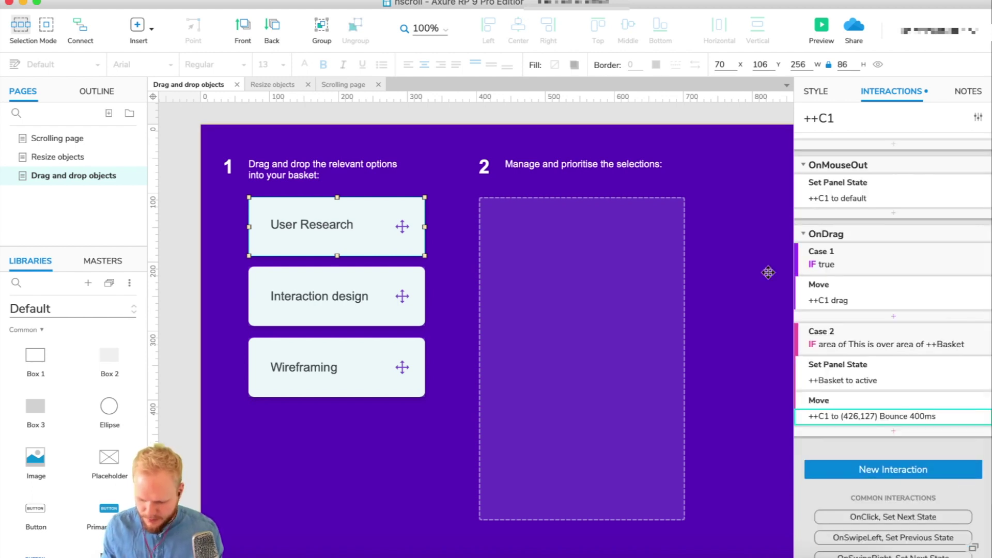
Preview the page, test dragging the User Research card over the basket, reload to test again, and return to the editor.
left_click(743, 293)
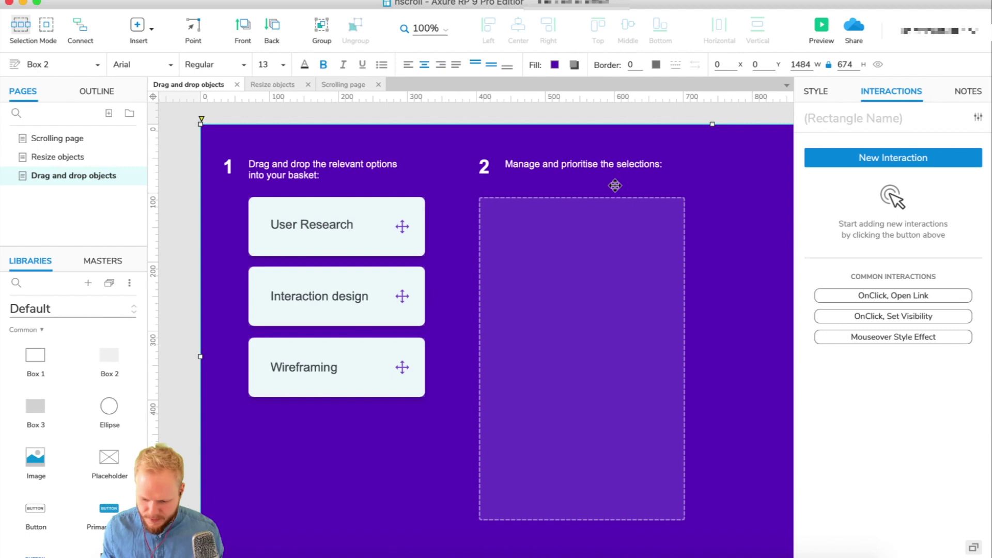
left_click(815, 34)
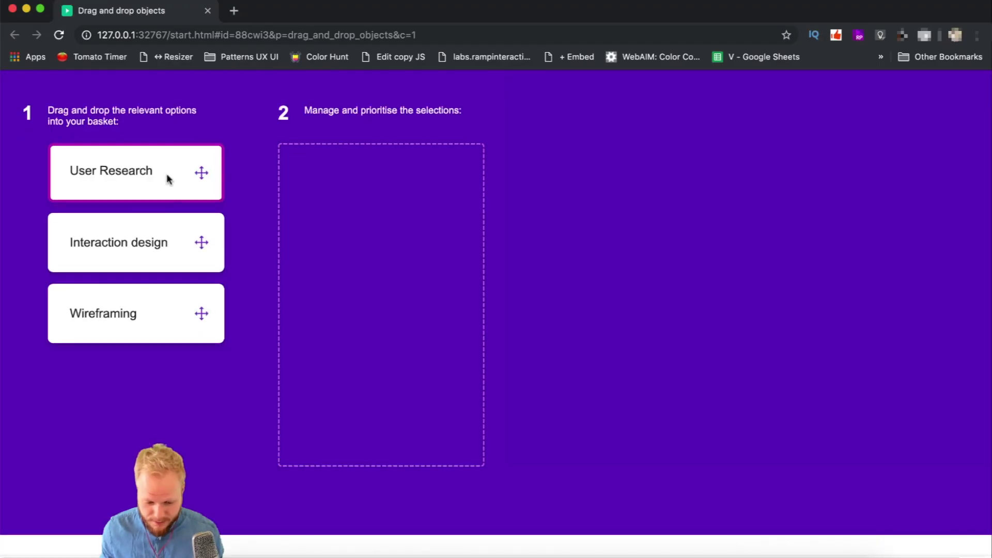
left_click_drag(141, 162, 243, 186)
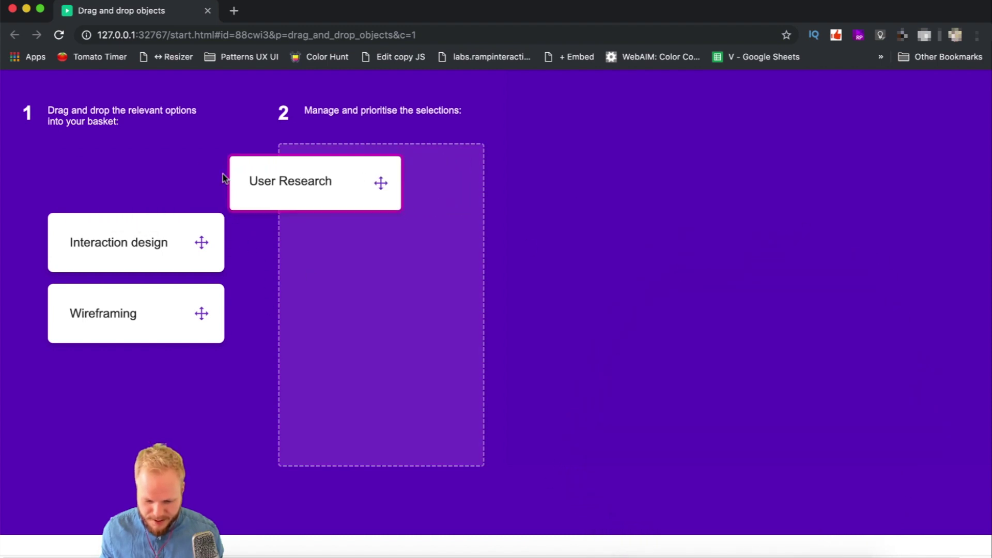
left_click(61, 35)
left_click_drag(160, 181, 288, 199)
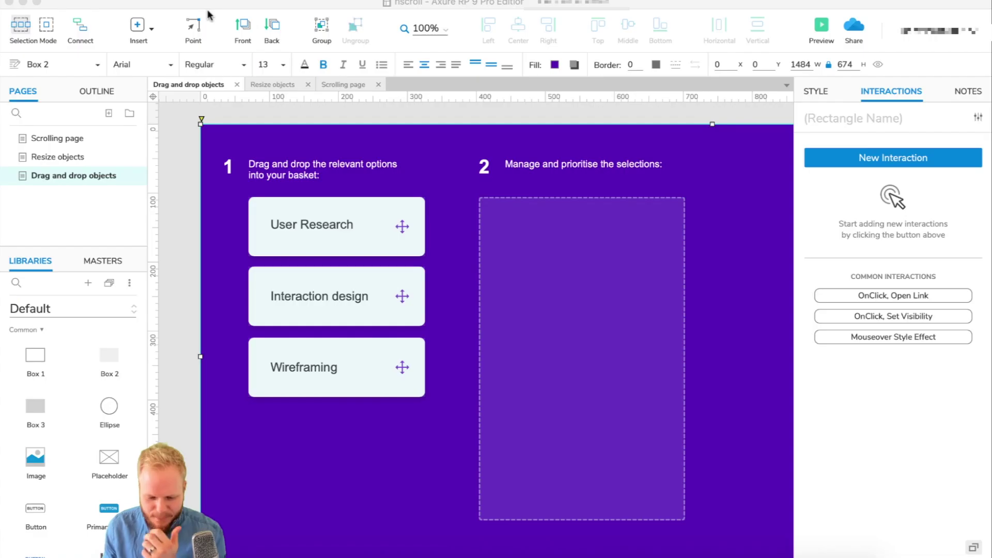
left_click(207, 10)
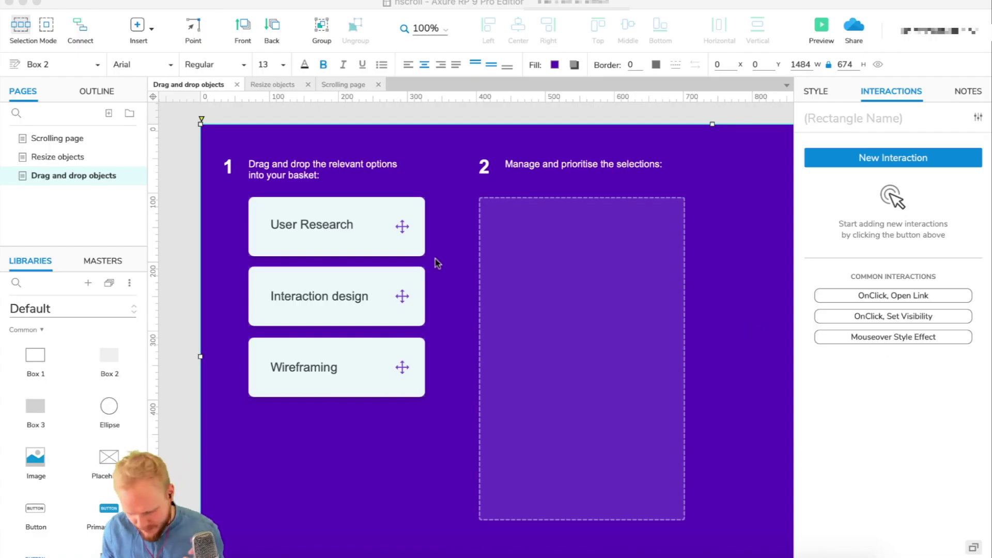
Delete the bouncing Move action from the User Research card's OnDrag Case 2.
left_click(385, 235)
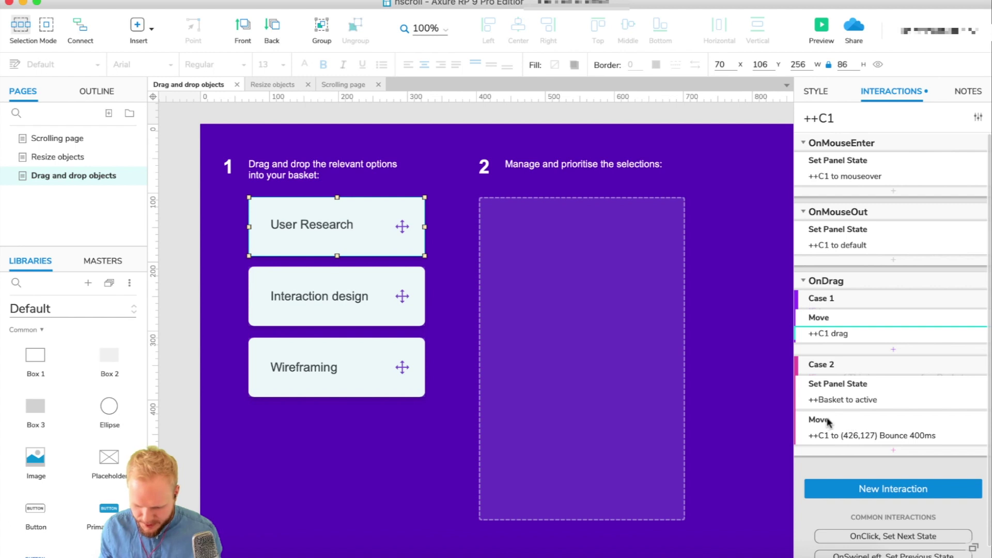
left_click(925, 437)
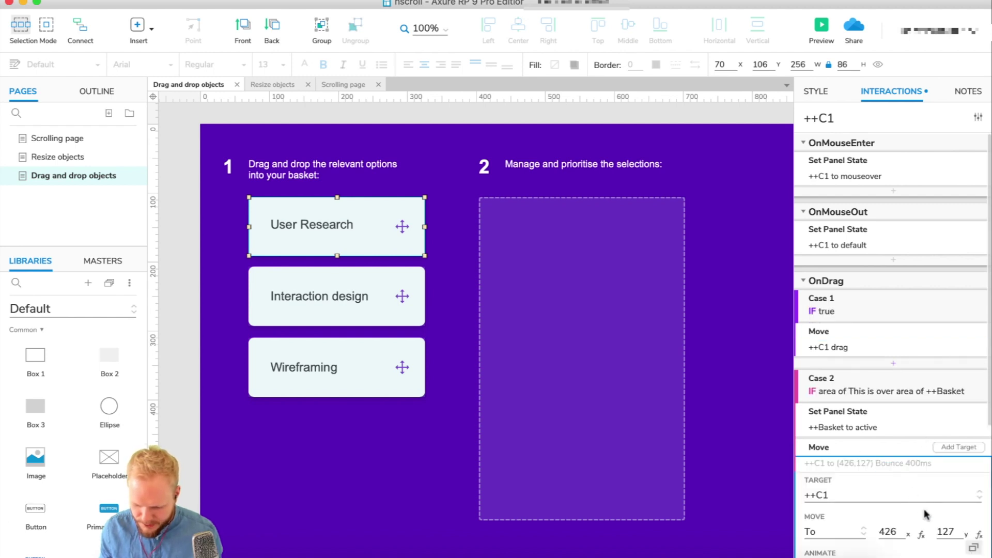
key("Delete")
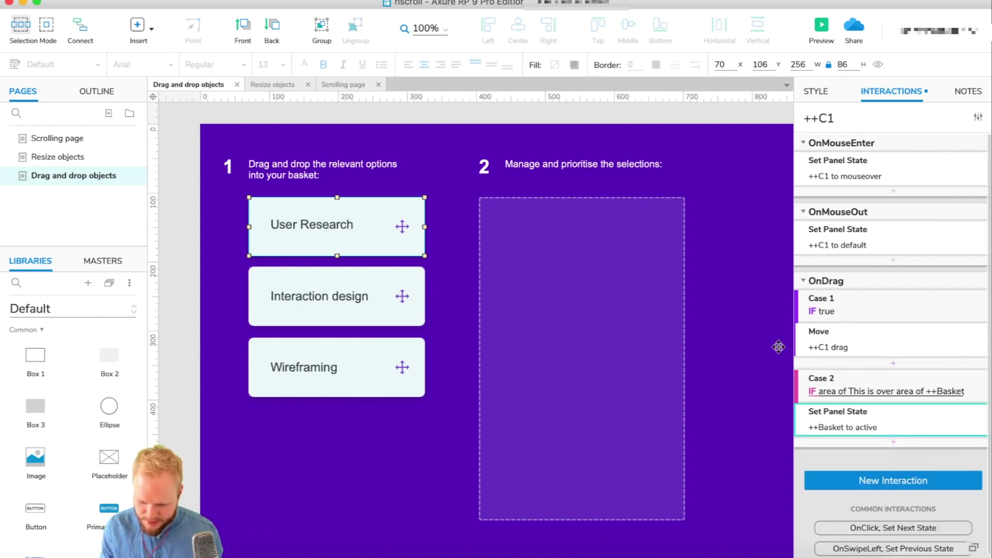
left_click(847, 378)
Preview the page without the preview bar, test dragging the User Research card into the basket, and return to the editor.
left_click(829, 22)
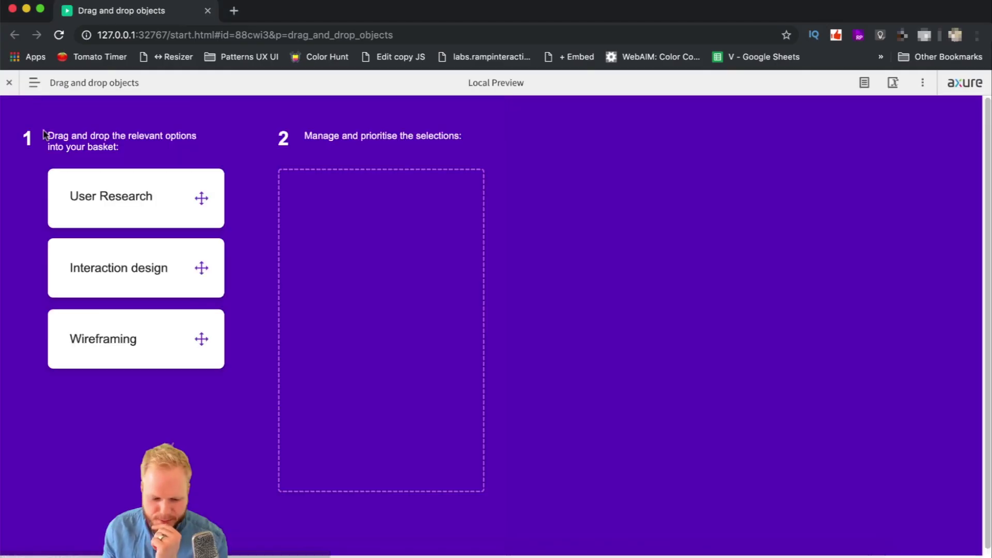
left_click(8, 83)
left_click_drag(139, 195, 387, 175)
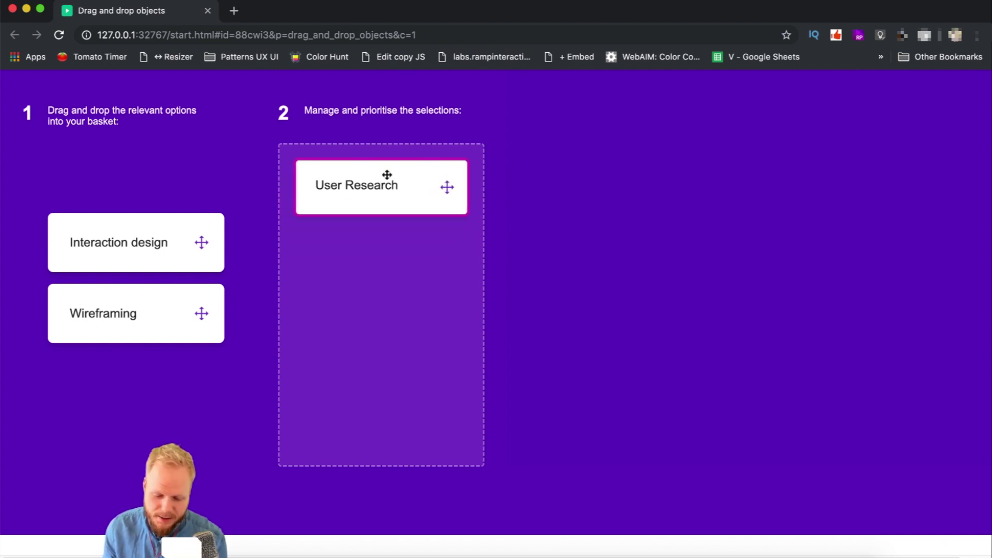
left_click_drag(387, 174, 387, 176)
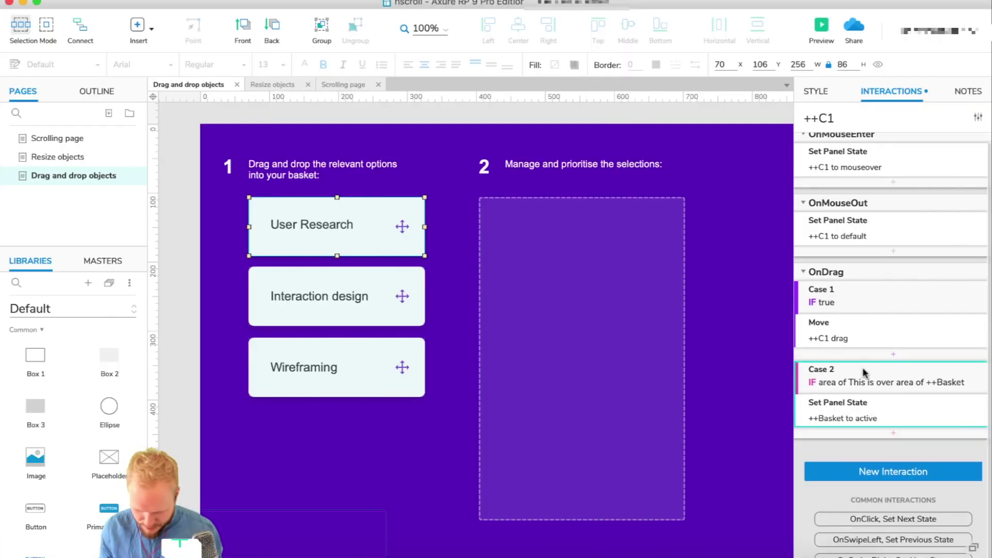
Duplicate the User Research card's OnDrag Case 2 as Case 3 and set its condition to is not over ++Basket.
key("super+d")
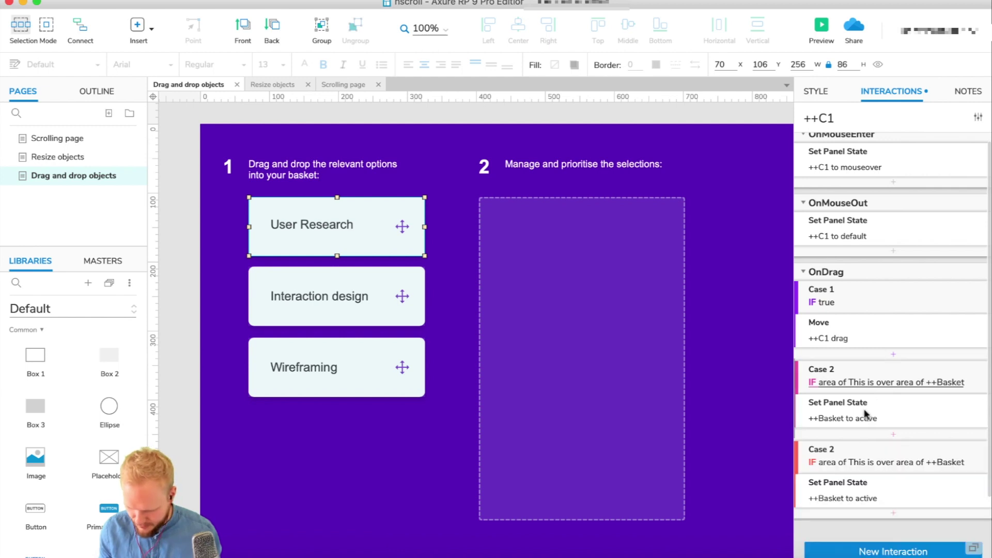
double_click(829, 449)
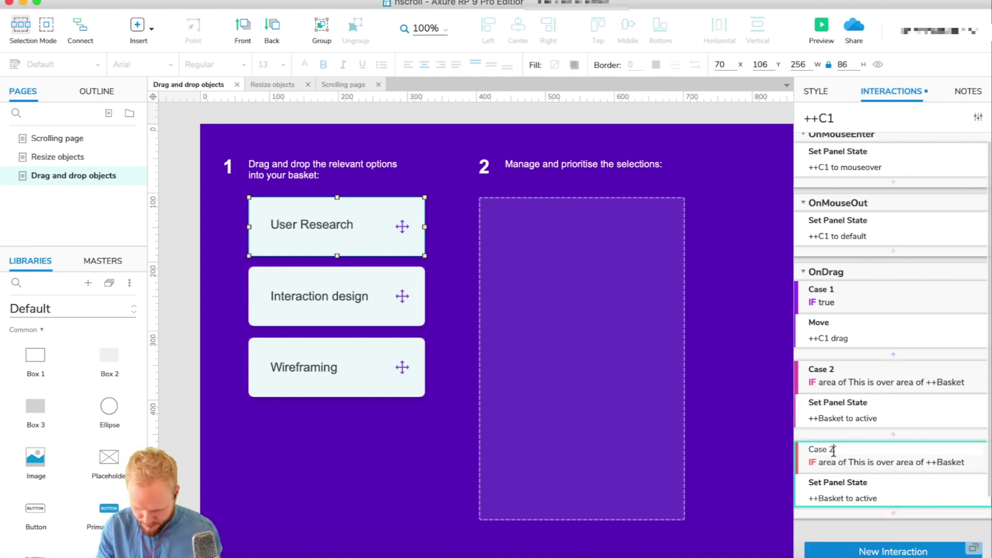
left_click(881, 465)
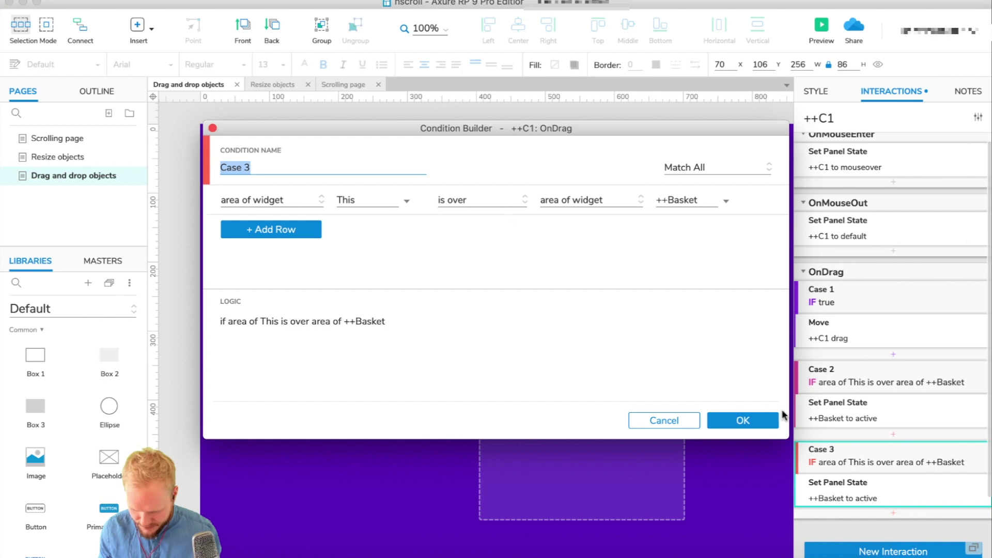
left_click(502, 203)
left_click(454, 238)
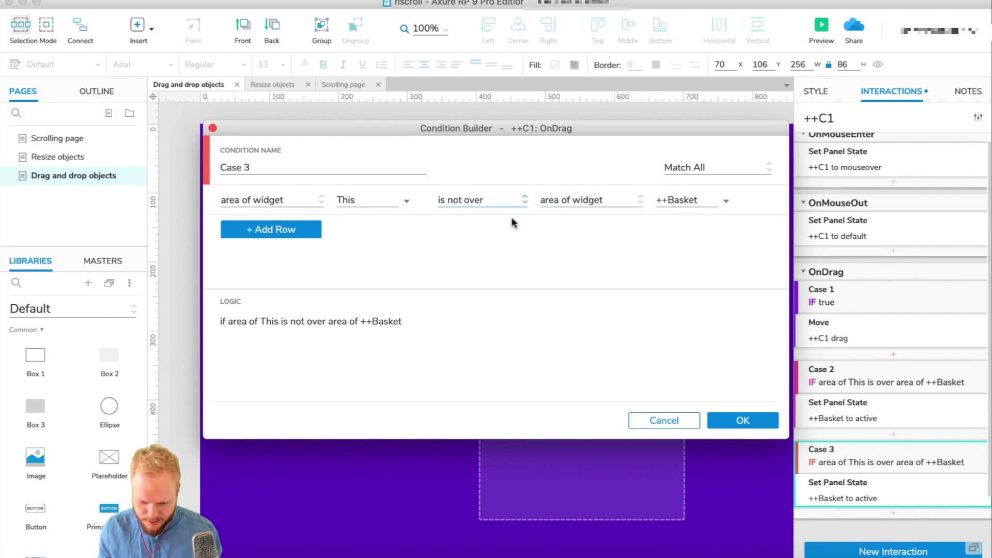
left_click(736, 420)
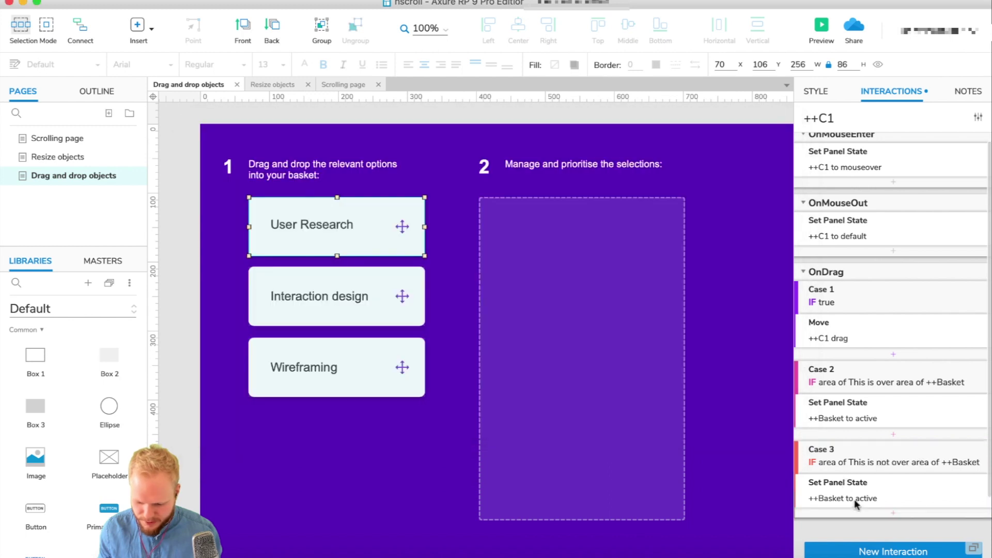
Set the OnDrag Case 3 panel state action to switch ++Basket to default.
left_click(847, 498)
left_click(832, 425)
left_click(832, 446)
left_click(949, 546)
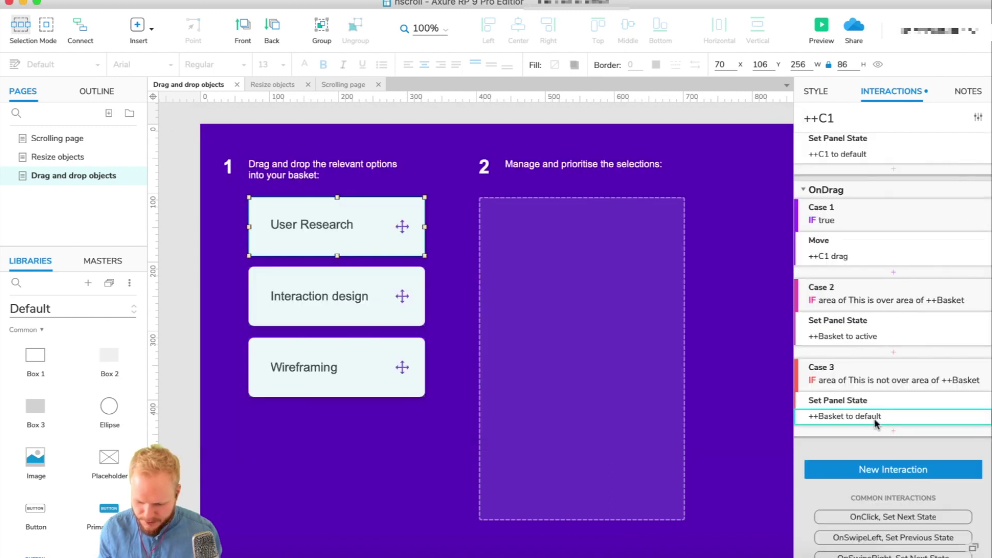
Add an OnDragDrop interaction to the User Research card with a Move action targeting ++C1.
left_click(910, 471)
scroll(873, 518, "down", 1)
scroll(873, 518, "down", 10)
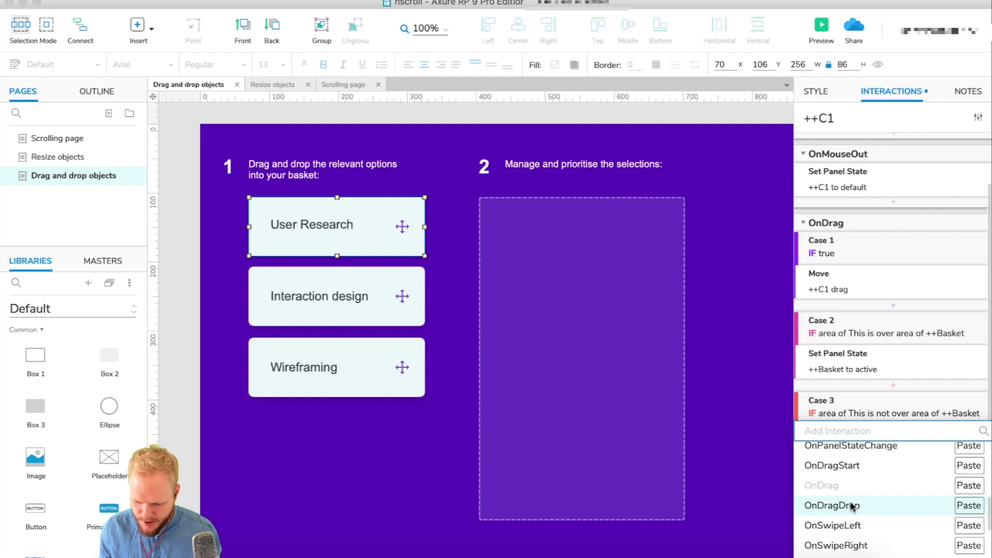
left_click(858, 508)
scroll(850, 524, "down", 5)
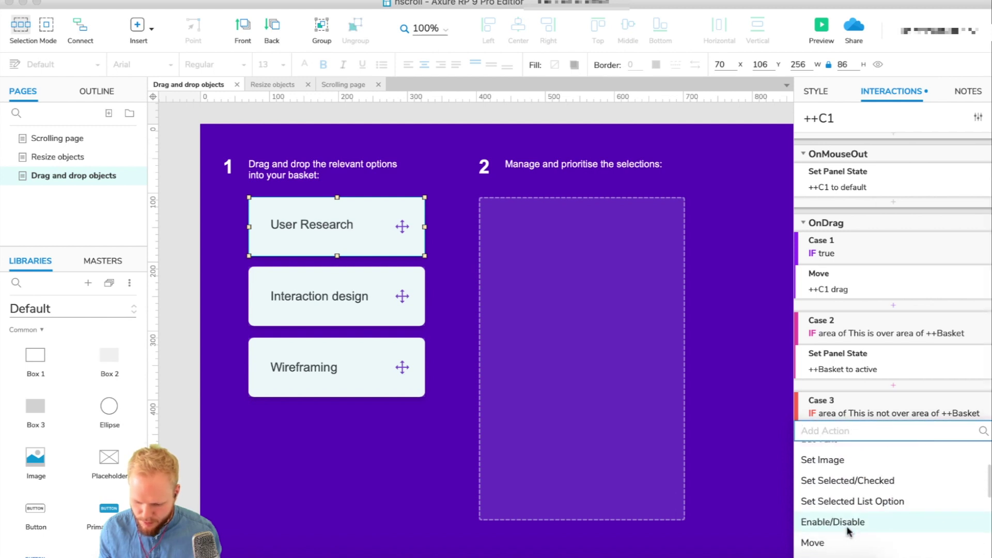
left_click(837, 542)
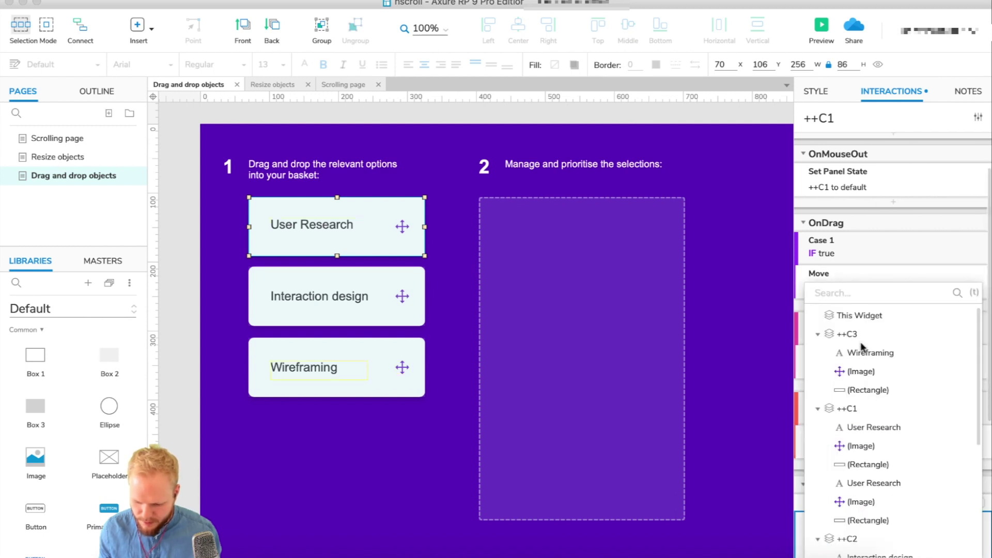
scroll(847, 423, "down", 1)
left_click(852, 397)
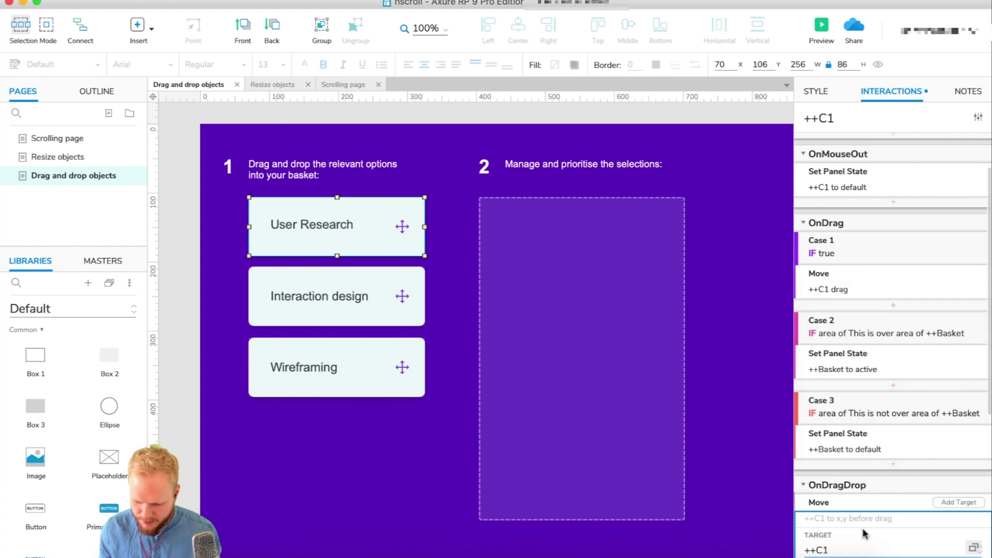
Set the OnDragDrop Move action to send ++C1 to x 426, y 127 and apply it.
scroll(890, 494, "down", 3)
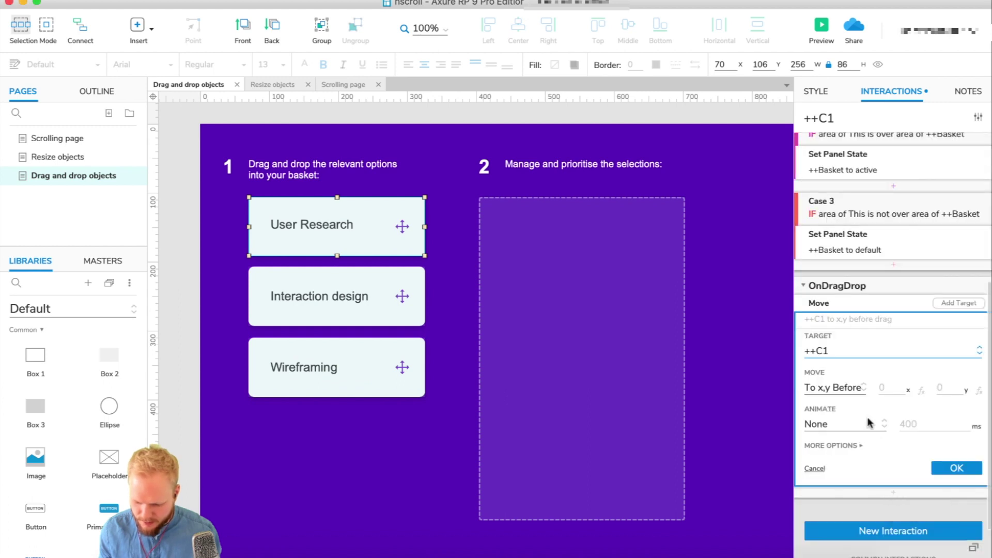
left_click(845, 391)
left_click(825, 411)
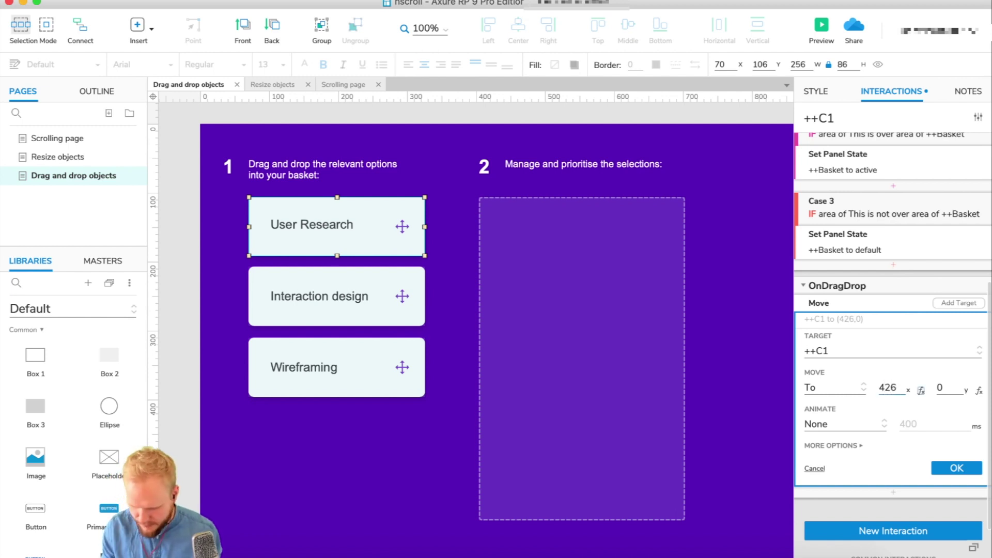
left_click(942, 387)
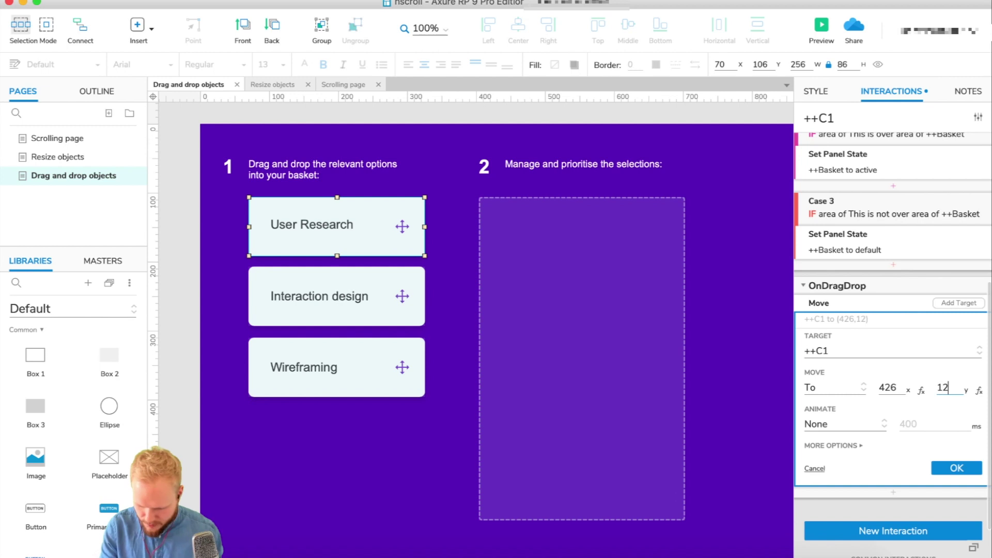
left_click(955, 467)
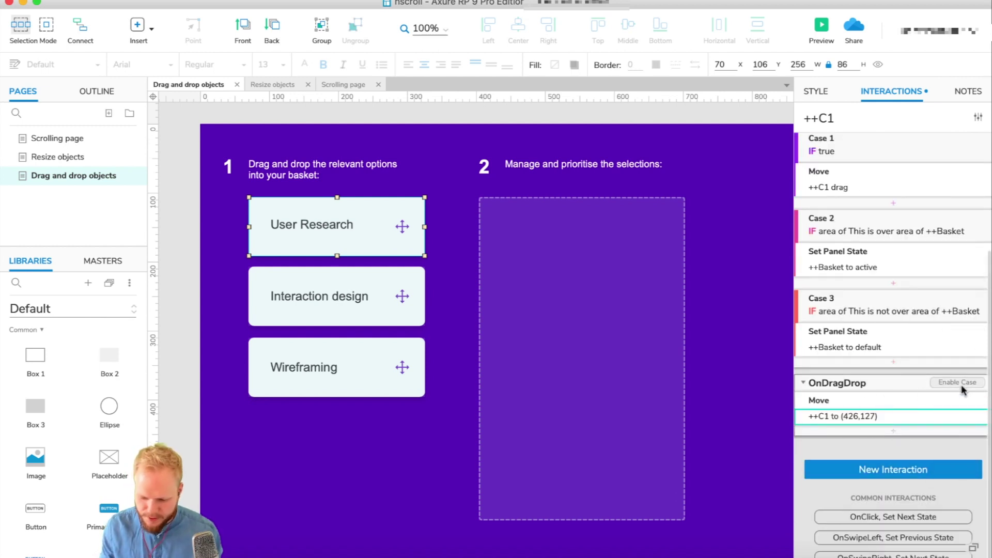
Enable Case 1 on OnDragDrop with the condition that the area of This is over the area of ++Basket.
left_click(962, 384)
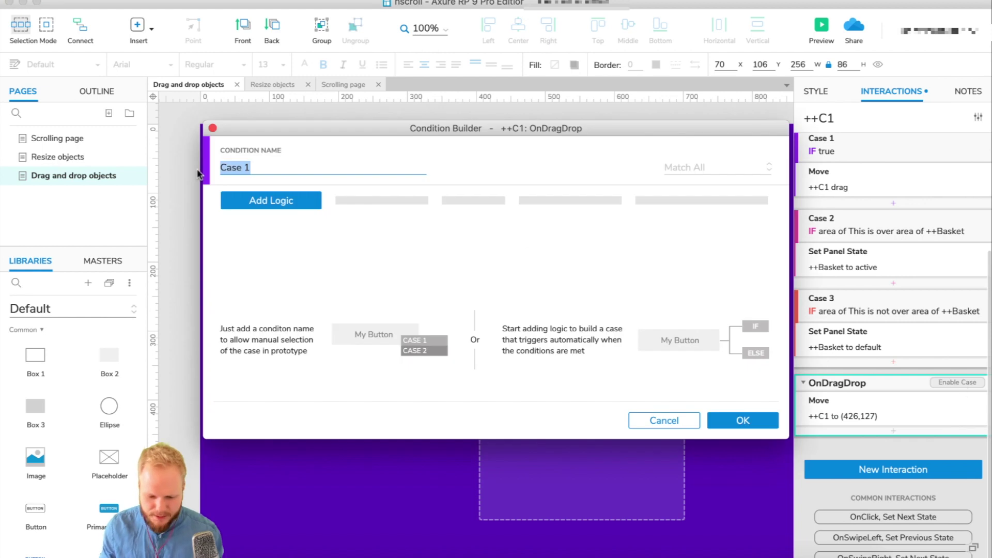
left_click(273, 202)
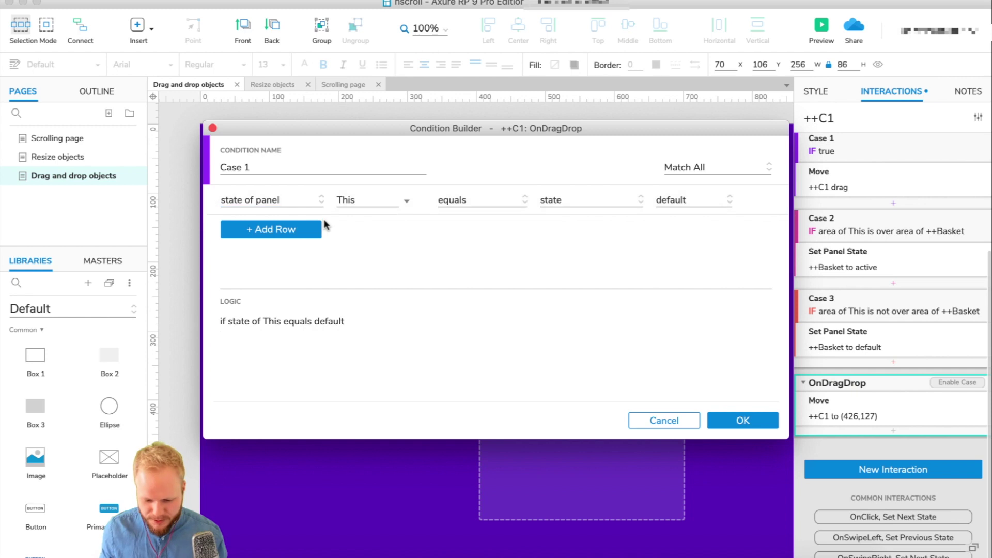
left_click(292, 202)
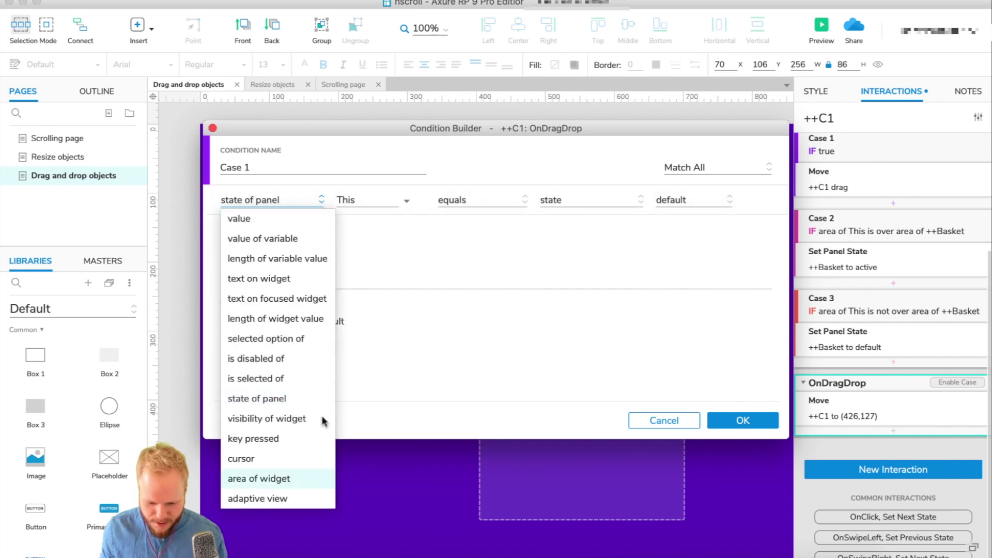
left_click(290, 475)
left_click(693, 206)
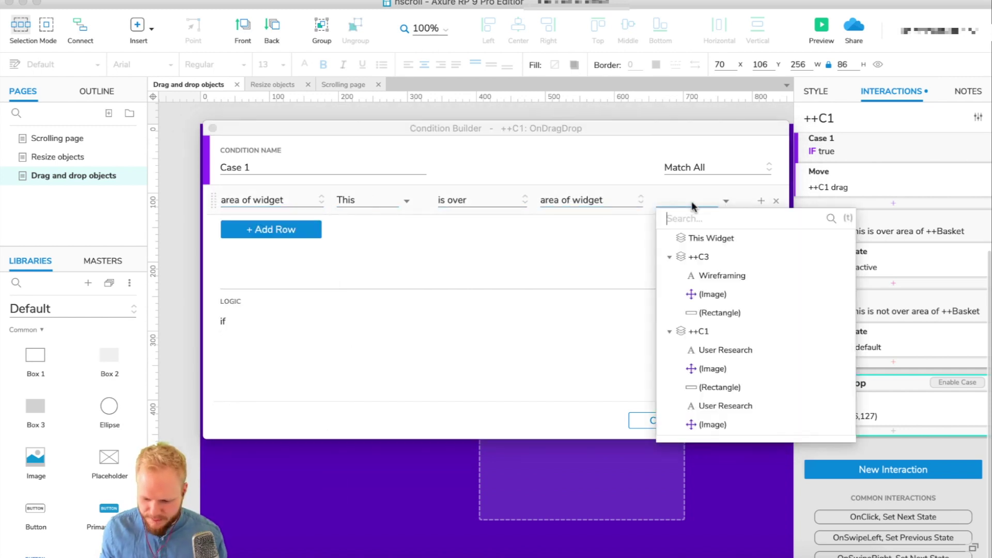
scroll(702, 381, "down", 5)
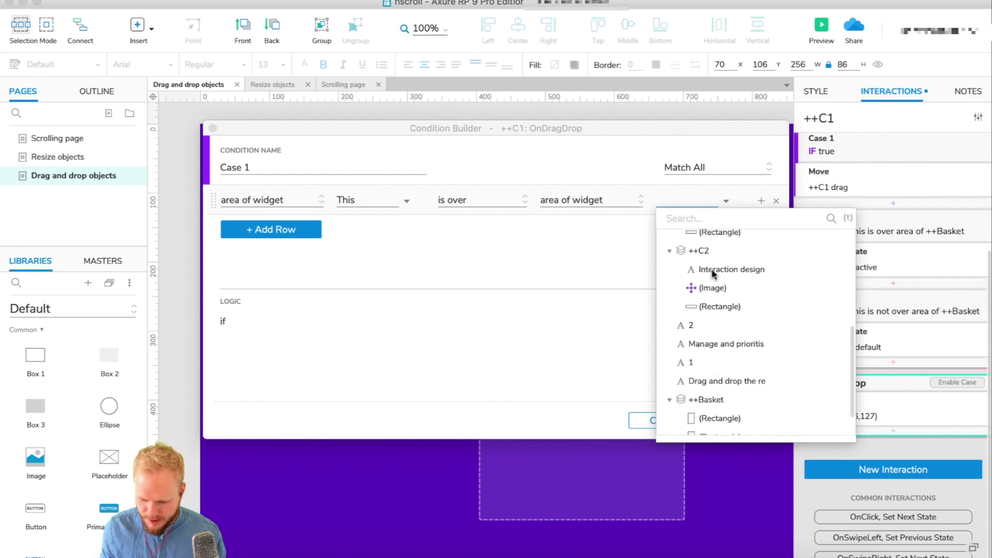
scroll(711, 315, "down", 2)
left_click(706, 361)
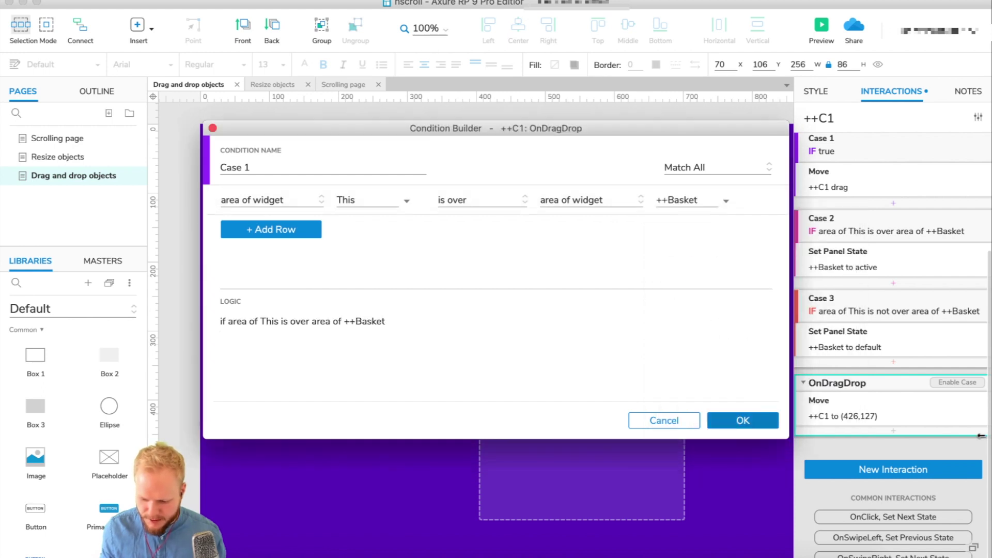
key("Return")
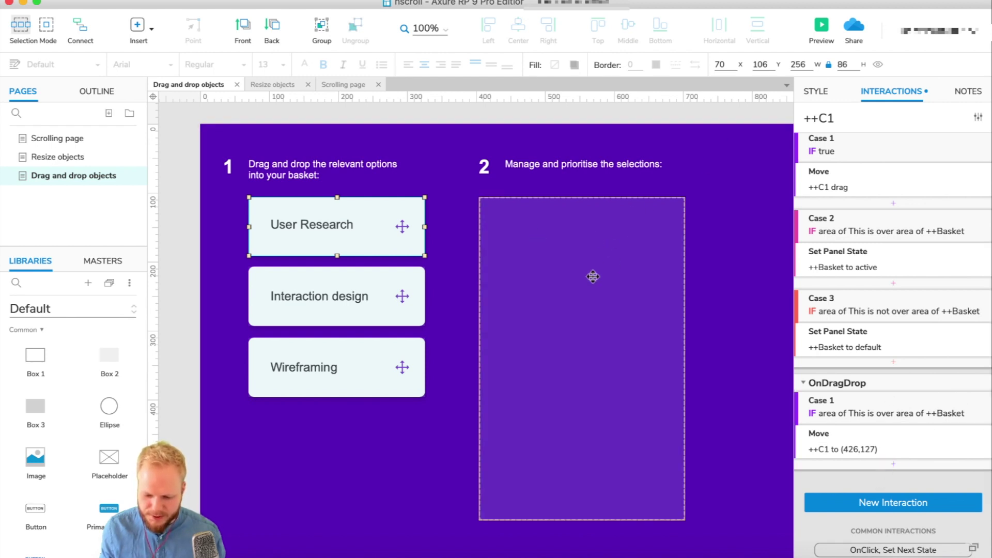
Preview the page without the preview bar, test dropping the User Research card inside and outside the basket, and close the preview.
left_click(749, 114)
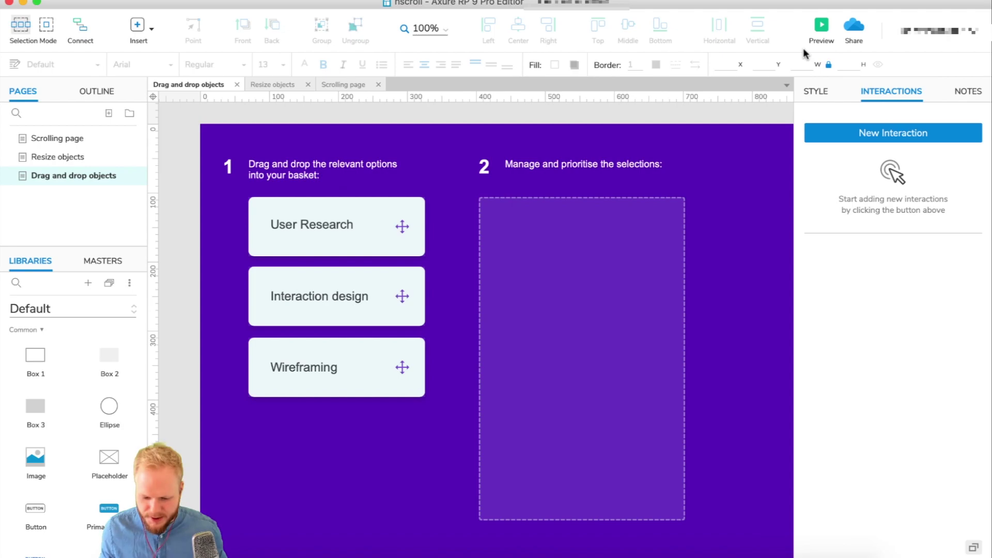
left_click(821, 26)
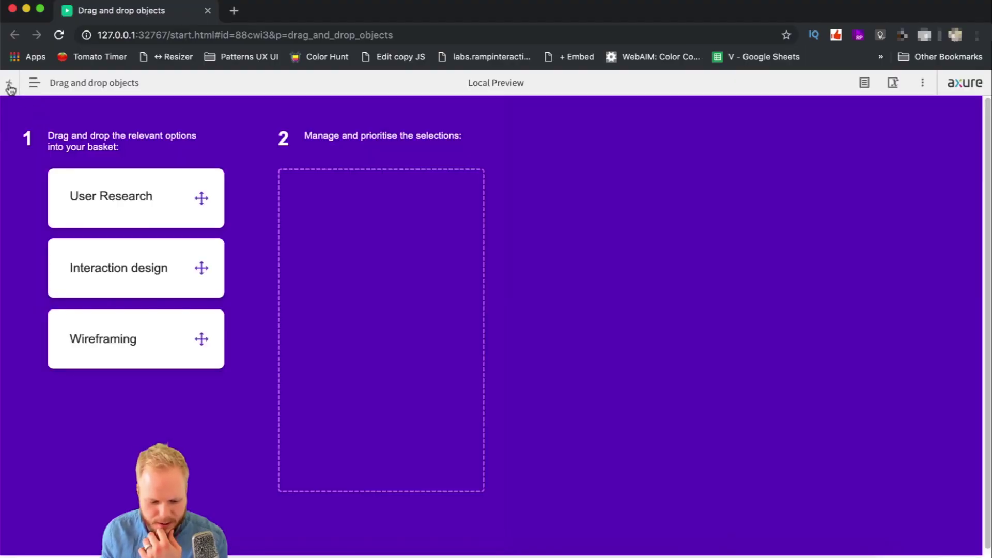
left_click(10, 84)
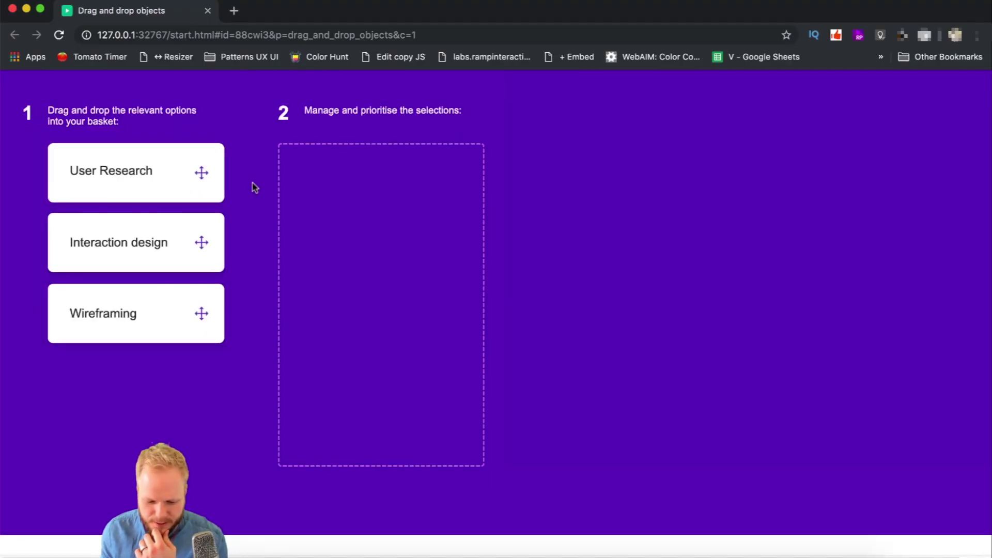
left_click_drag(109, 166, 312, 171)
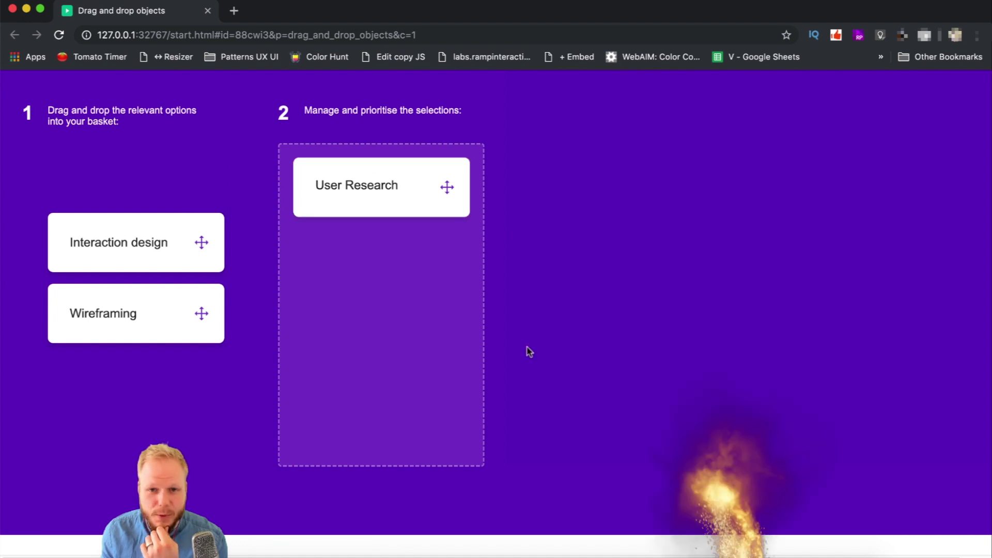
left_click_drag(351, 188, 420, 378)
left_click_drag(406, 192, 347, 398)
left_click_drag(401, 206, 572, 313)
left_click_drag(383, 178, 430, 189)
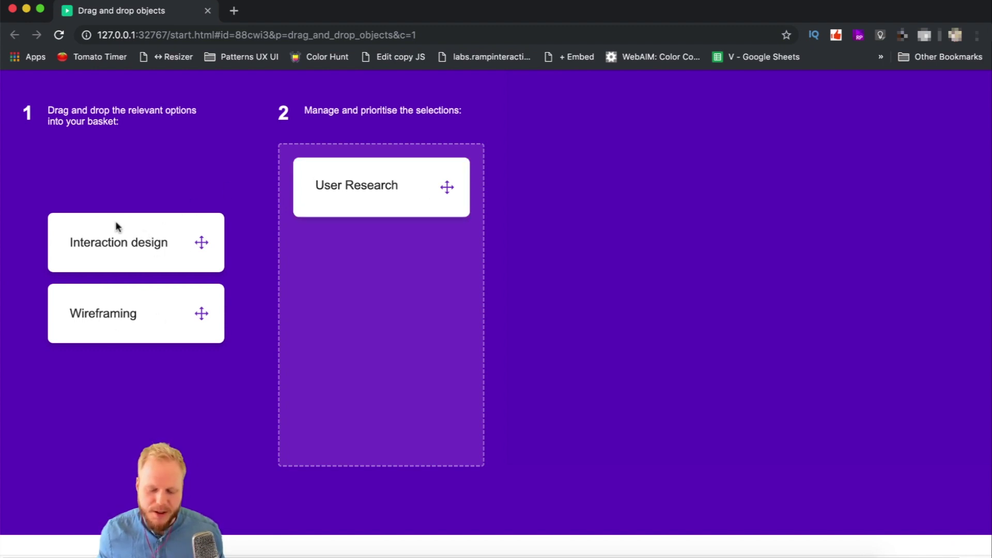
mouse_move(413, 190)
left_mouse_down()
mouse_move(434, 213)
mouse_move(414, 187)
left_mouse_up()
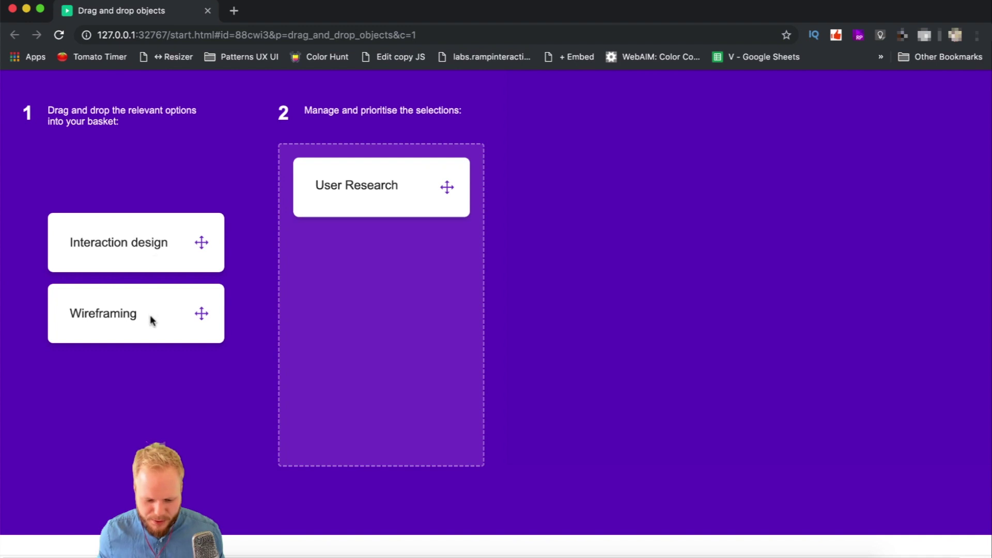
left_click(207, 12)
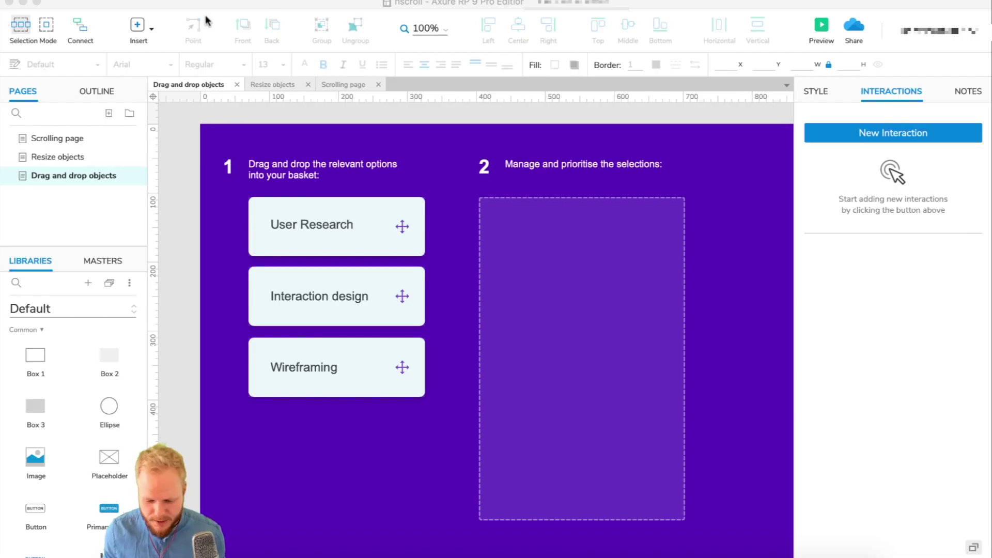
Add a second Move action to Case 1 of the User Research card's OnDragDrop interaction, targeting ++C2.
left_click(389, 234)
scroll(954, 495, "down", 3)
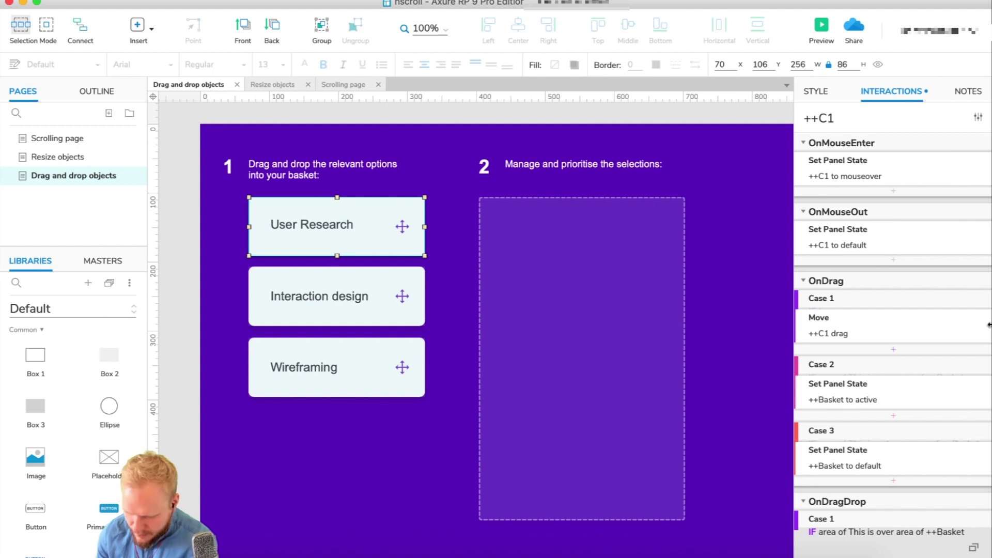
left_click(292, 295)
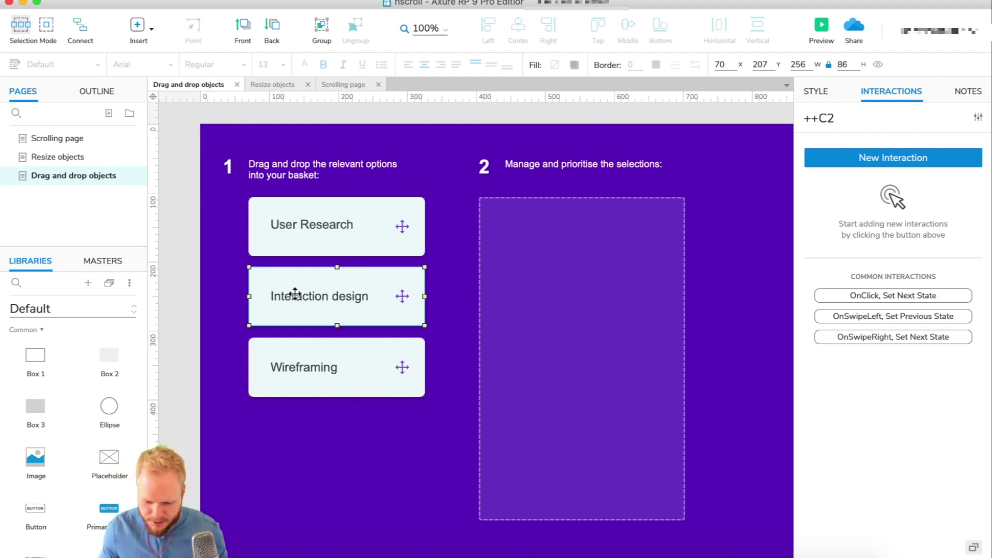
left_click(360, 242)
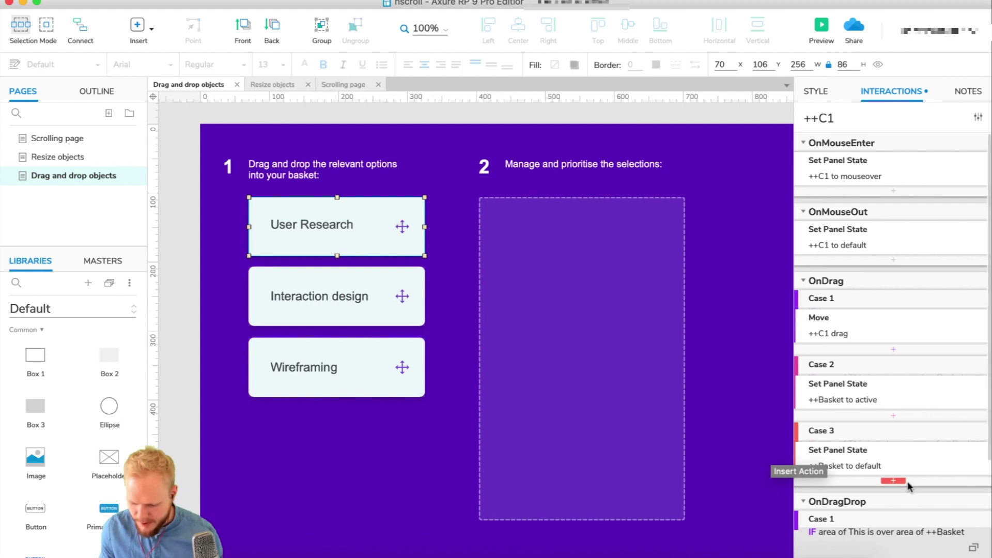
scroll(902, 455, "down", 5)
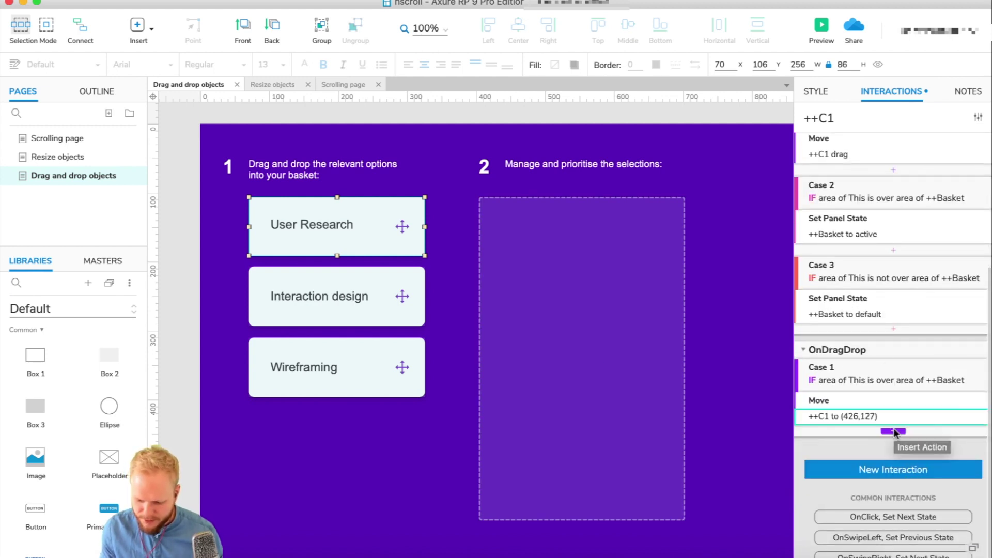
left_click(893, 431)
scroll(896, 486, "down", 5)
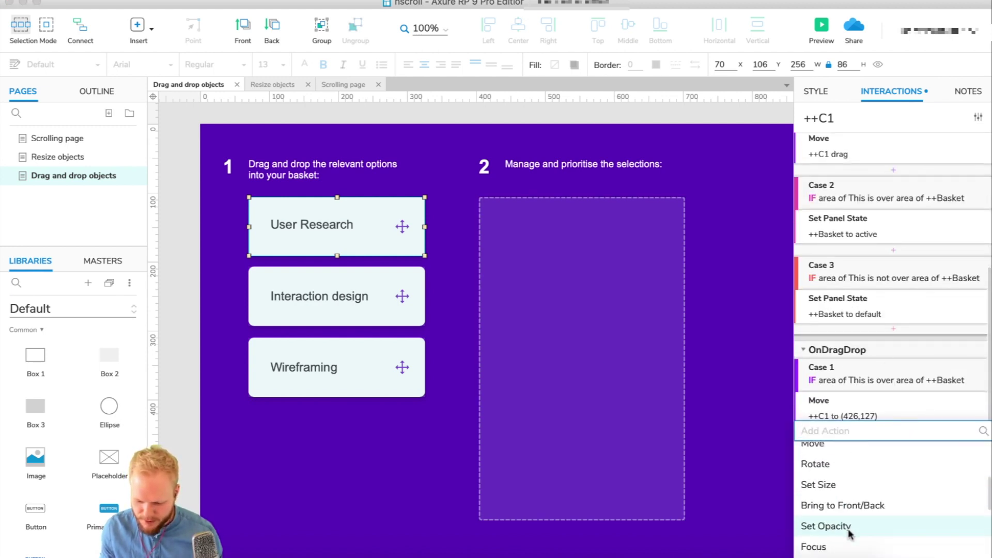
left_click(847, 520)
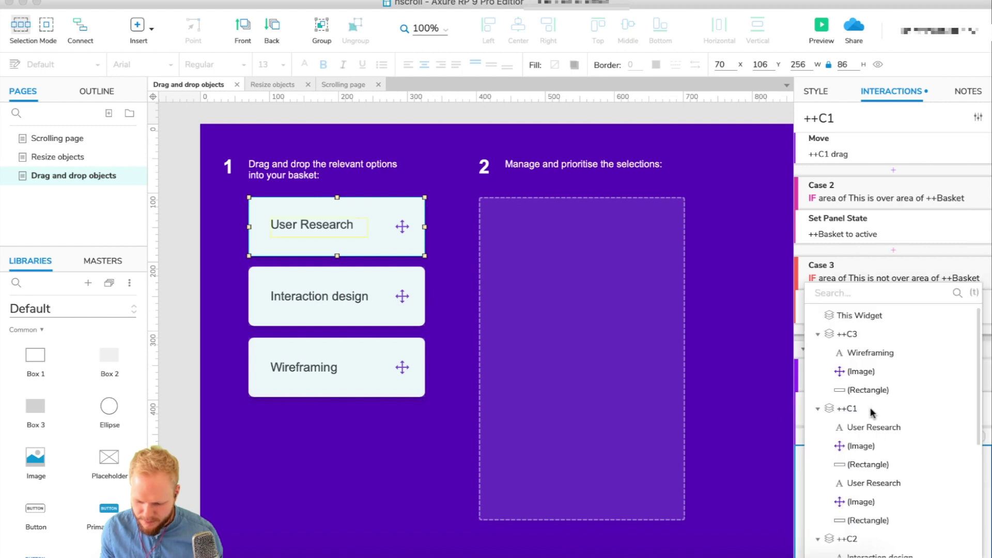
left_click(857, 539)
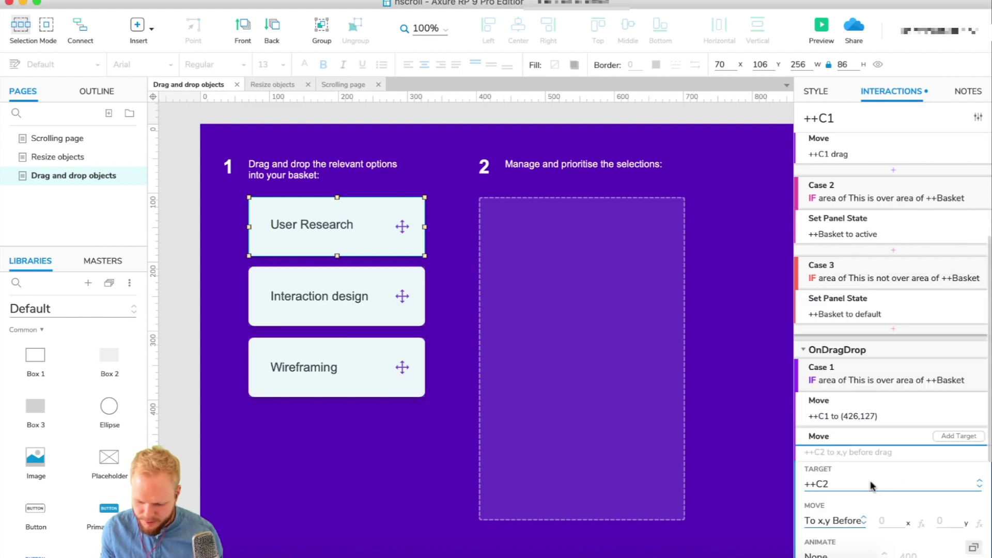
Set the ++C2 Move action to send the card to x 70, y 106 and apply it.
left_click(837, 504)
left_click(819, 447)
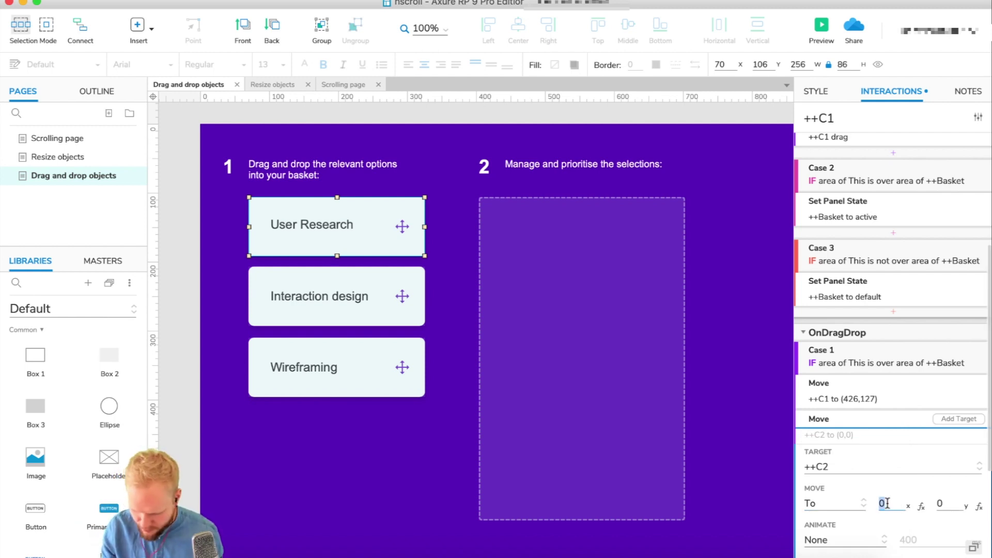
type("70")
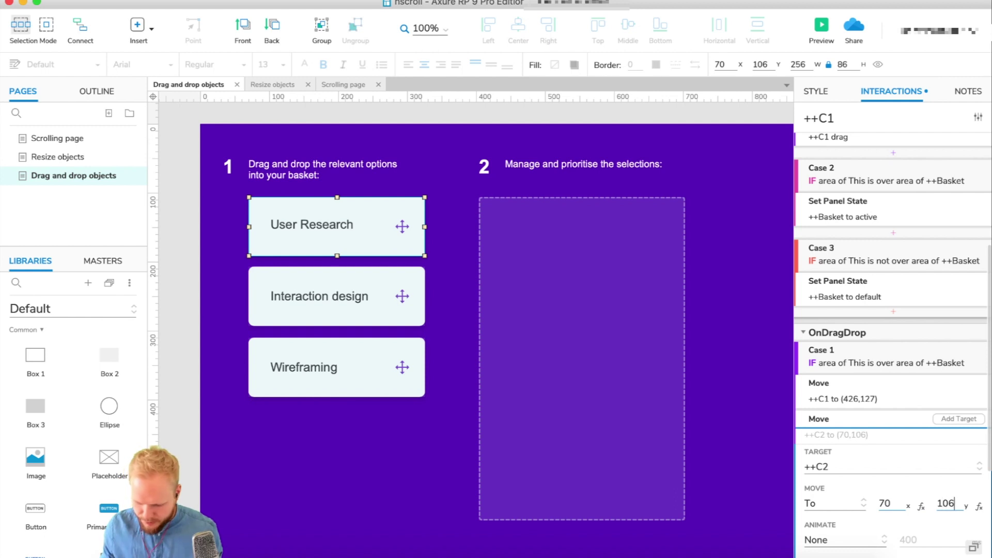
key("Return")
Add another Move action to the same OnDragDrop case that sends ++C3 to x 70, y 207.
left_click(893, 432)
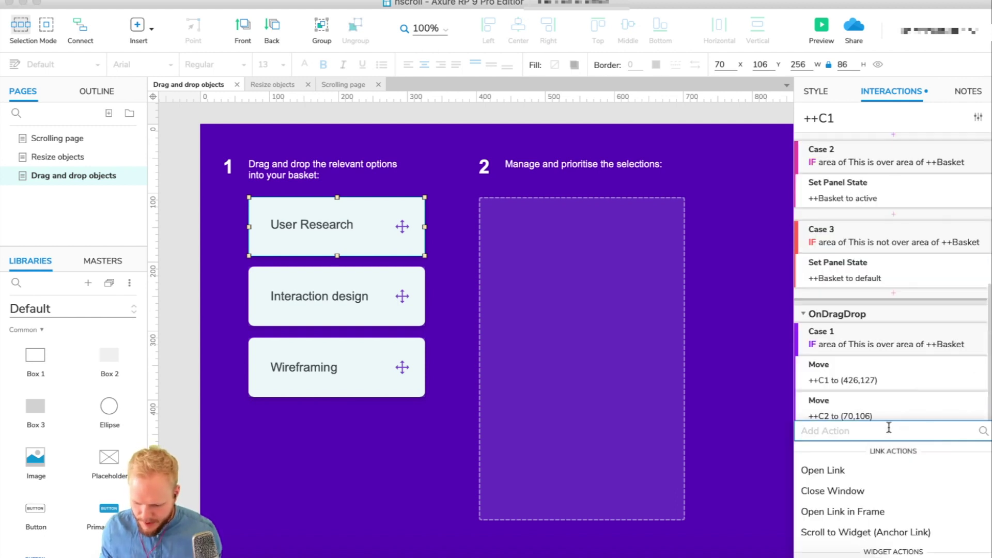
type("move")
key("Return")
left_click(956, 332)
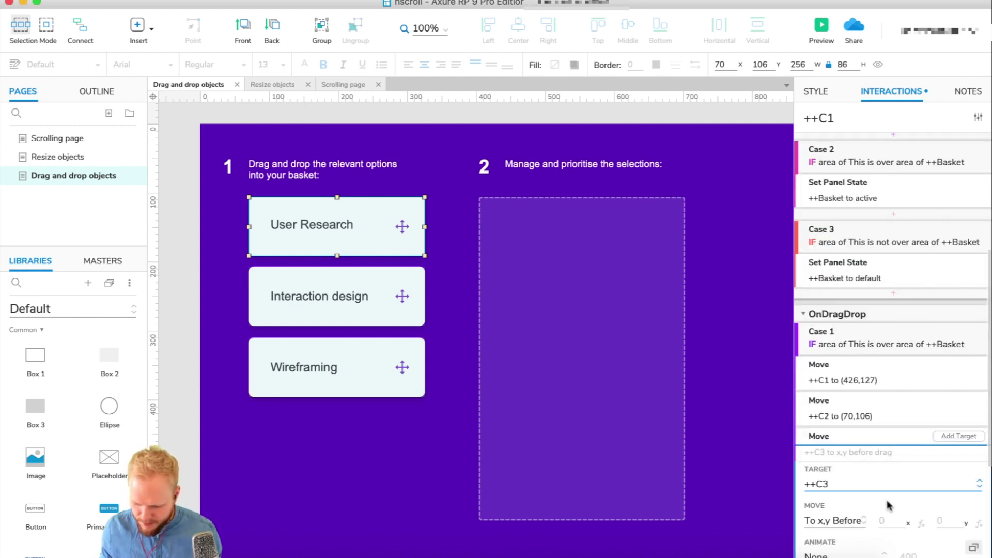
left_click(834, 382)
left_click(815, 398)
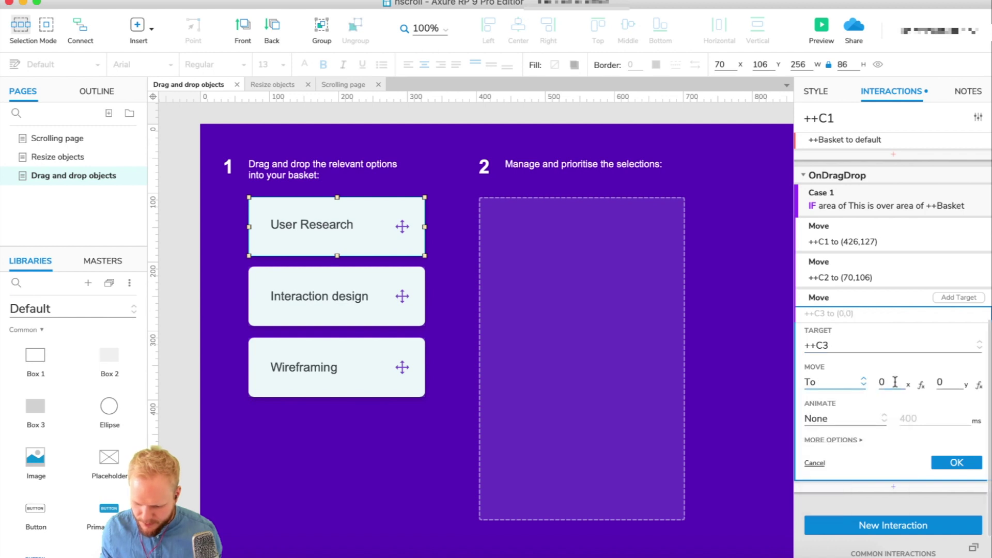
key("Tab")
type("207")
left_click(936, 461)
Preview the page without the preview bar, test dropping the User Research card into the basket, and close the preview.
left_click(785, 129)
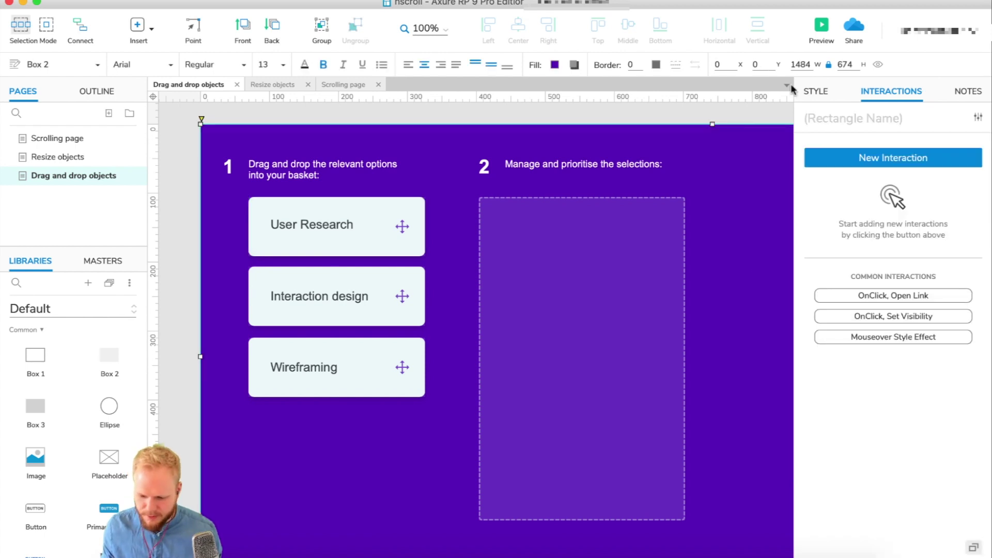
left_click(822, 31)
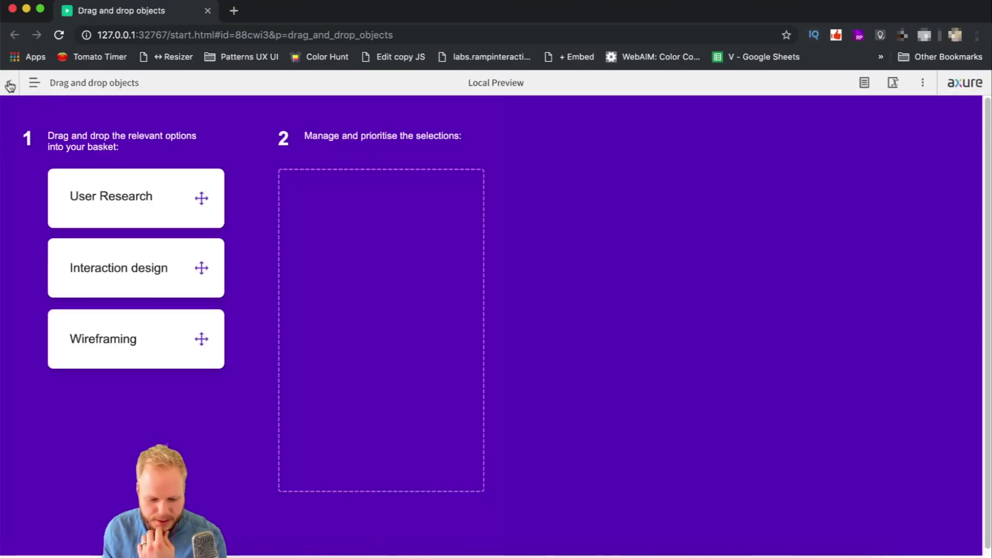
left_click(9, 85)
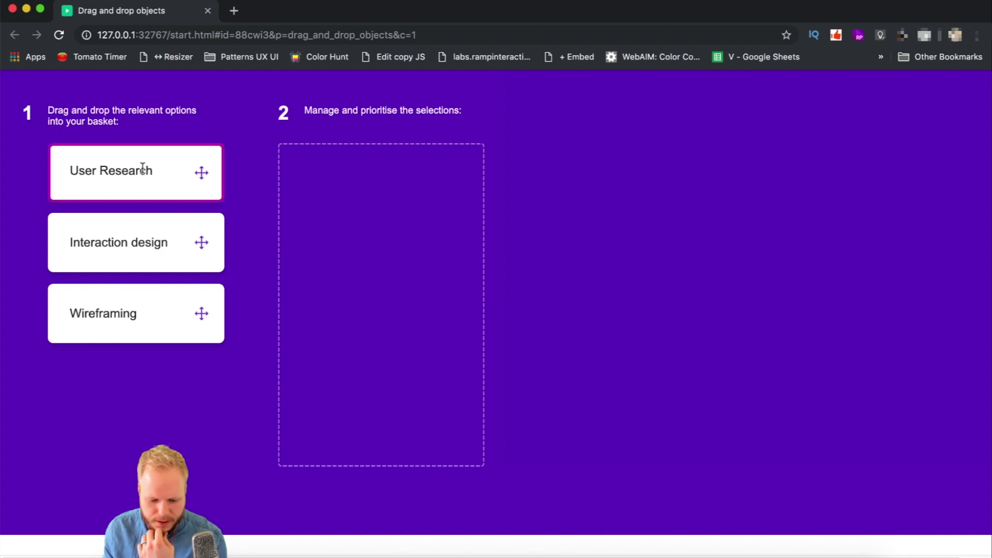
left_click_drag(140, 162, 463, 274)
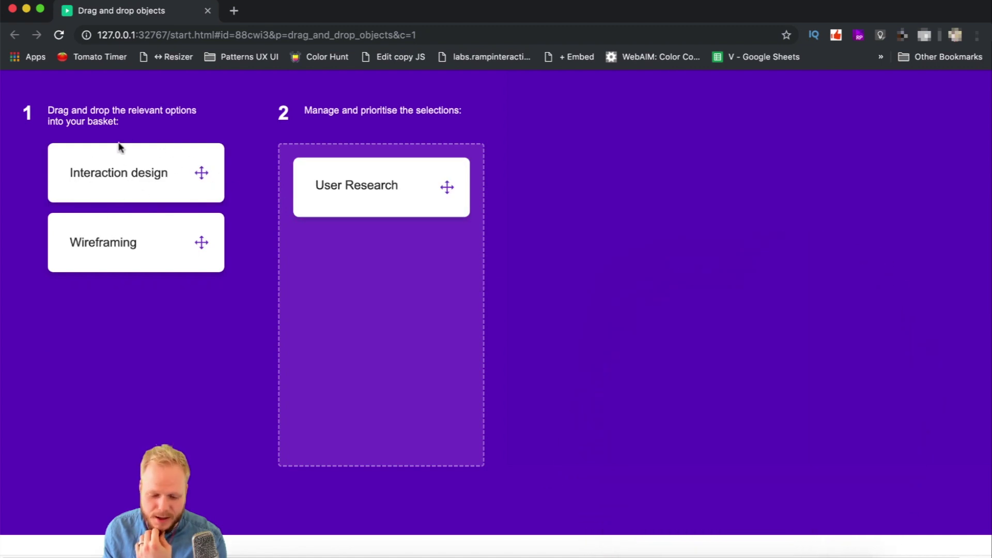
left_click(208, 11)
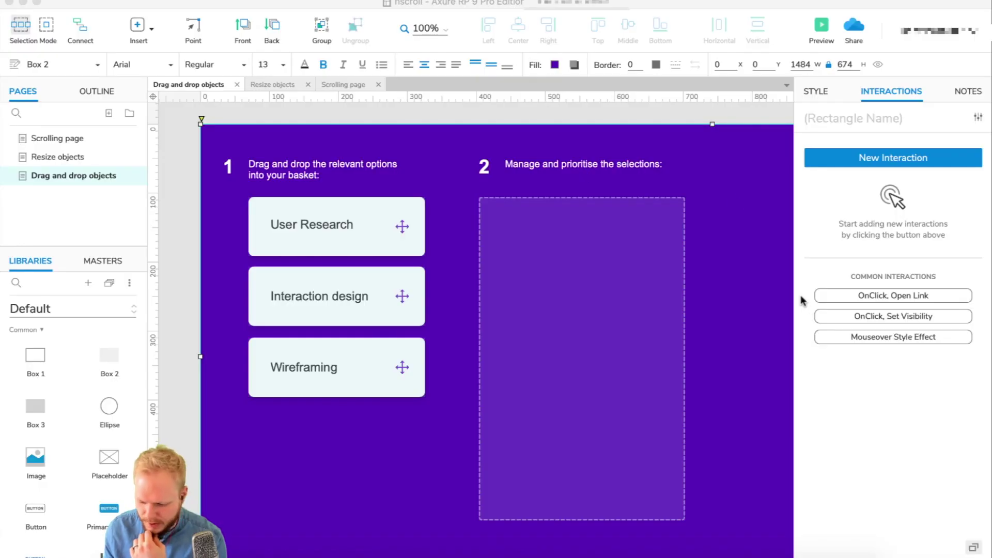
Add a 400 ms Wait action to the User Research card's OnDragDrop Case 1 and place it directly after the ++C1 Move.
left_click(366, 222)
scroll(886, 362, "down", 5)
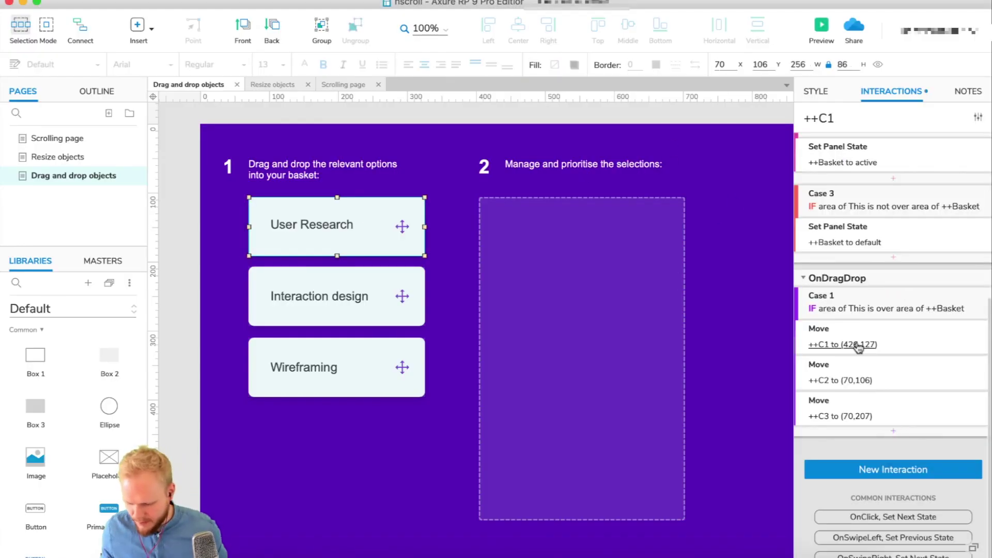
left_click(893, 430)
scroll(896, 472, "down", 10)
scroll(850, 512, "up", 2)
scroll(850, 511, "down", 3)
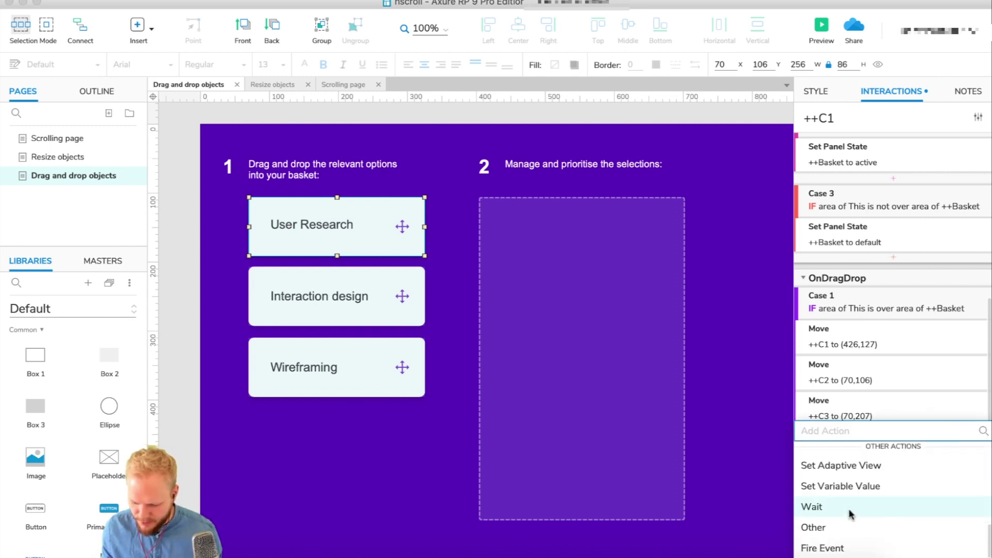
left_click(851, 508)
type("400")
left_click(955, 509)
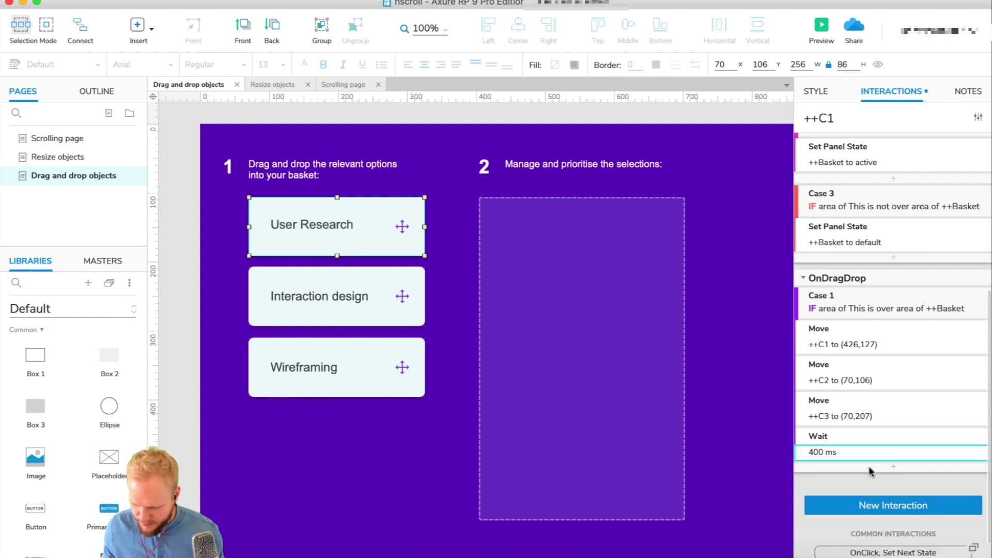
left_click_drag(840, 416, 844, 360)
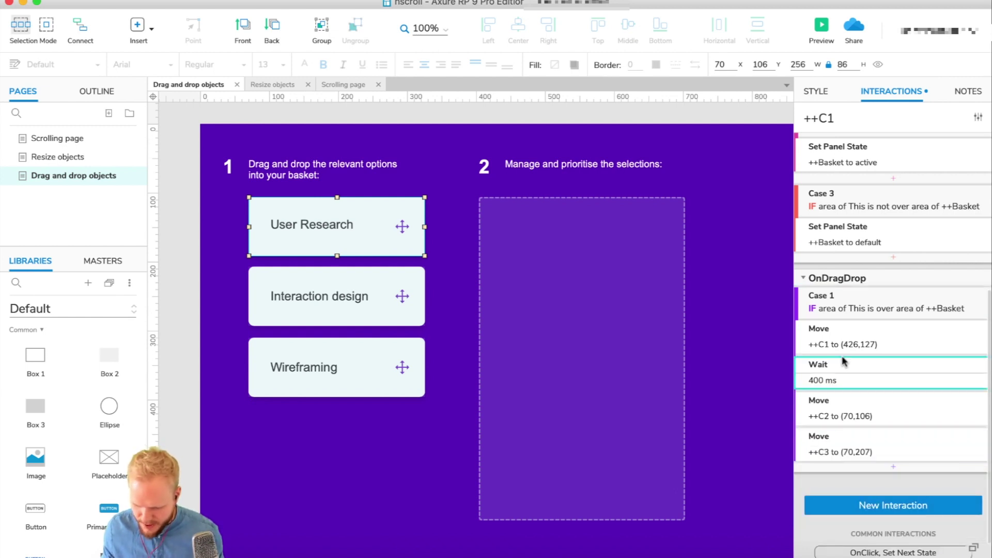
Animate the OnDragDrop Move of ++C2 with Ease In Cubic over 400 ms.
left_click(866, 416)
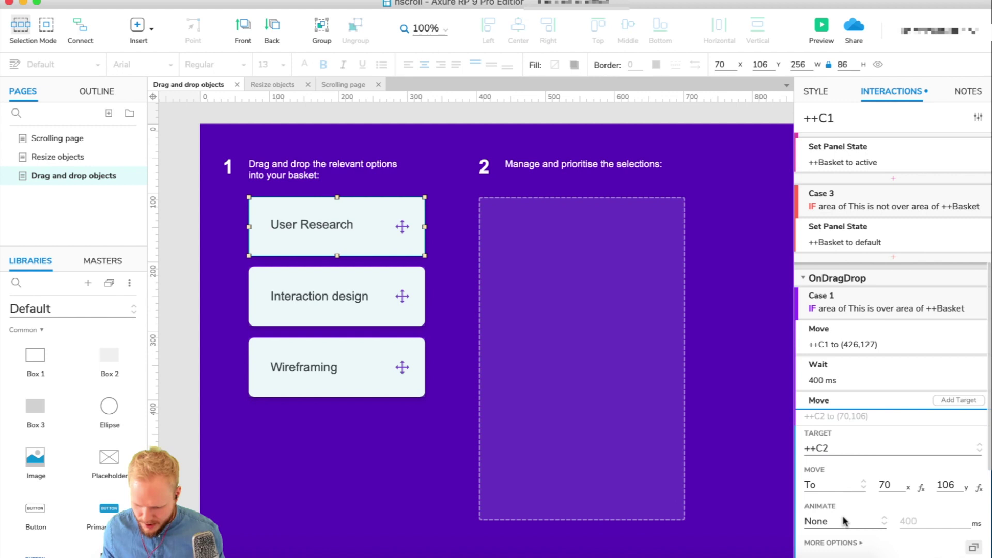
left_click(844, 507)
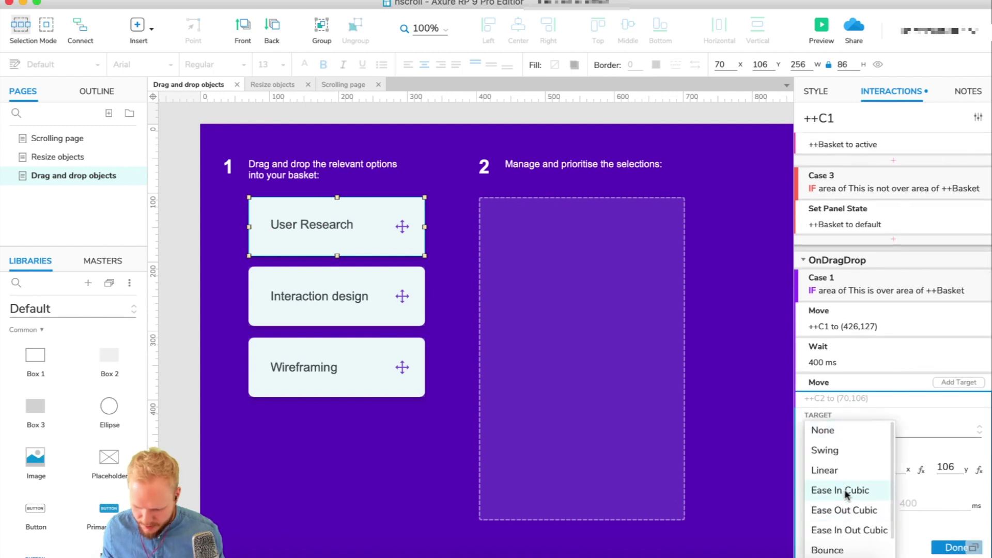
left_click(846, 492)
left_click(910, 503)
left_click(956, 544)
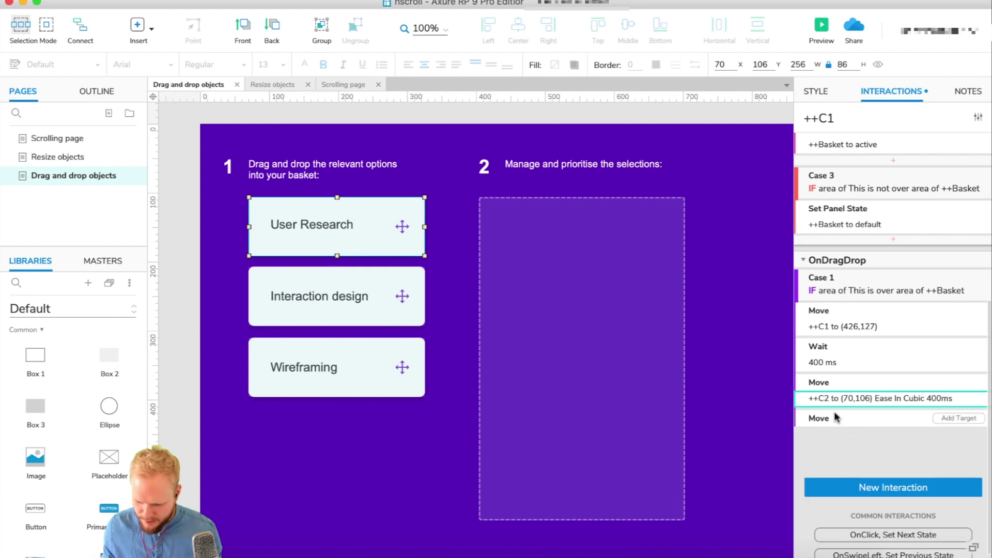
Animate the OnDragDrop Move of ++C3 with Ease In Cubic over 400 ms.
left_click(852, 416)
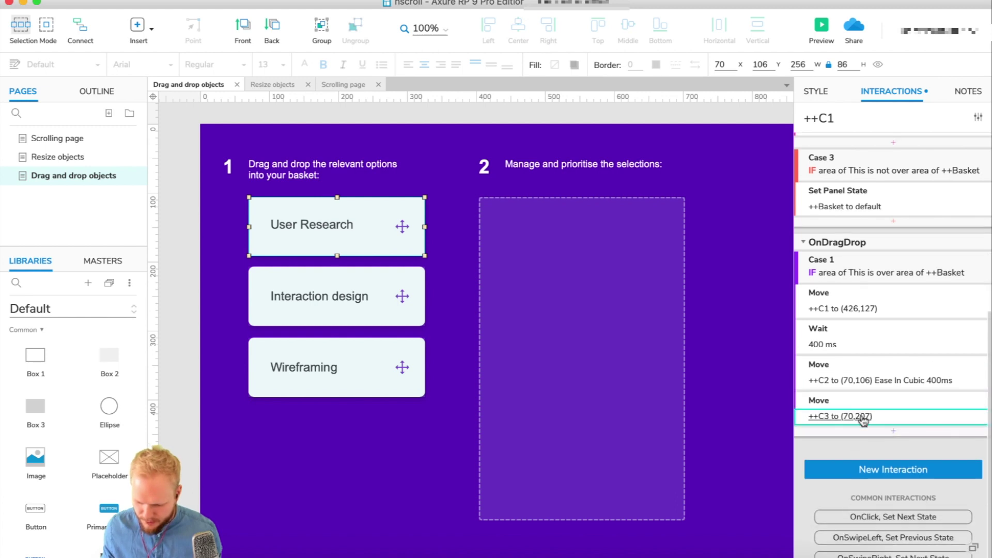
left_click(842, 383)
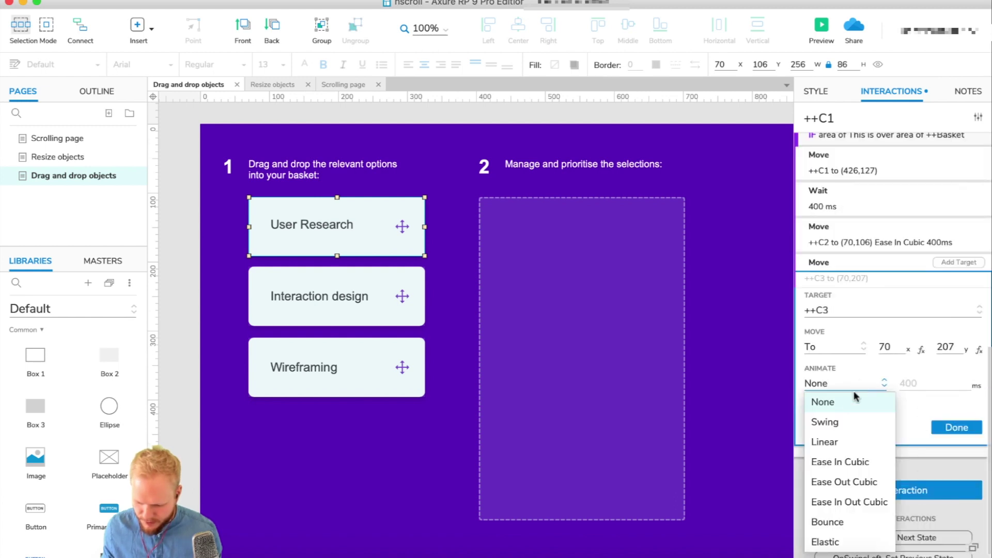
left_click(847, 461)
left_click(956, 427)
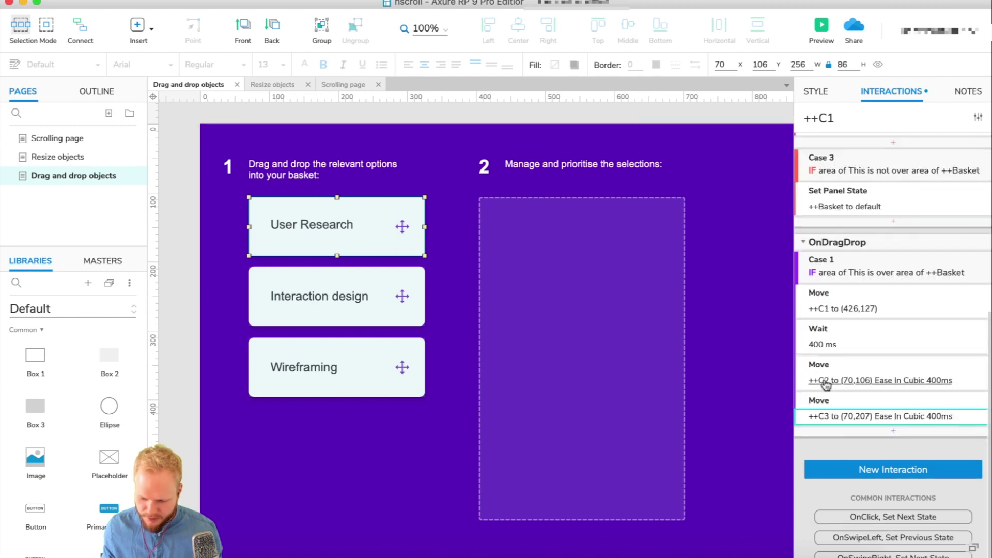
Preview the page without the preview bar and test dropping the User Research card into the basket, then moving it partly out and back.
left_click(807, 40)
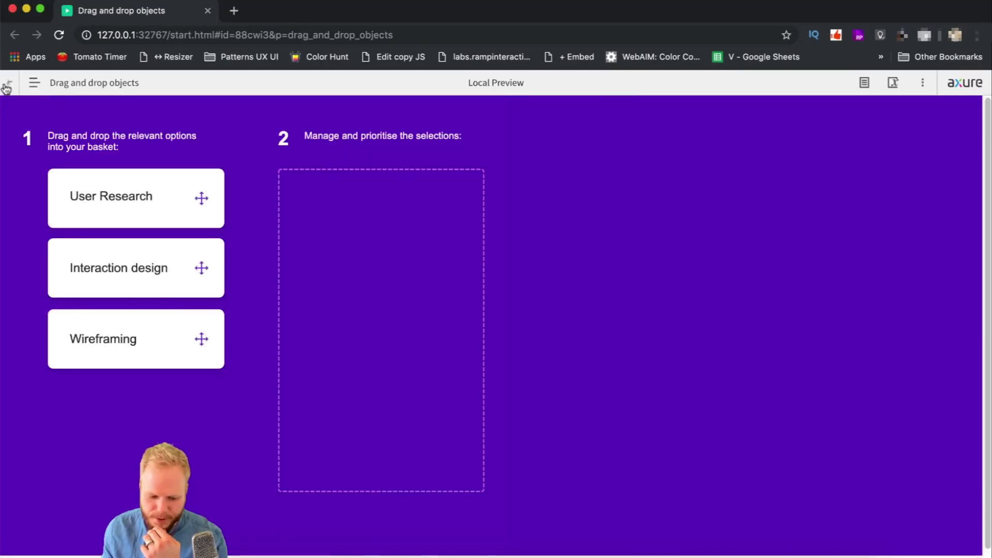
left_click(9, 82)
left_click_drag(126, 163, 331, 213)
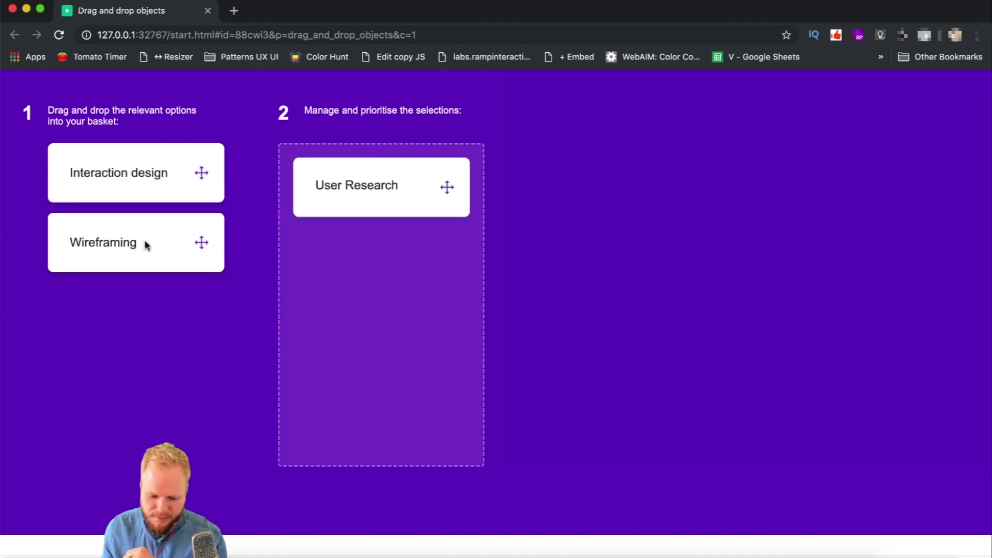
left_click_drag(372, 191, 248, 165)
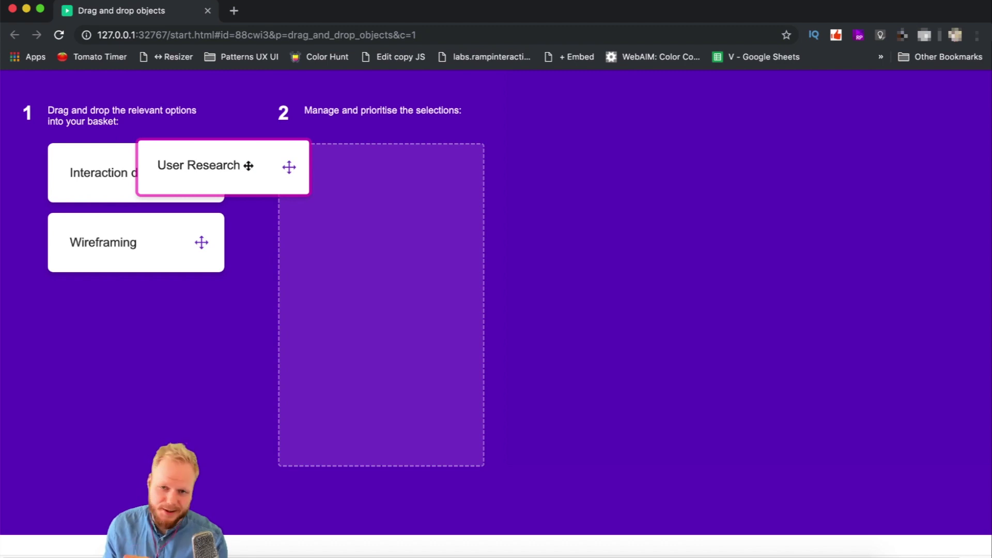
left_click_drag(248, 165, 413, 201)
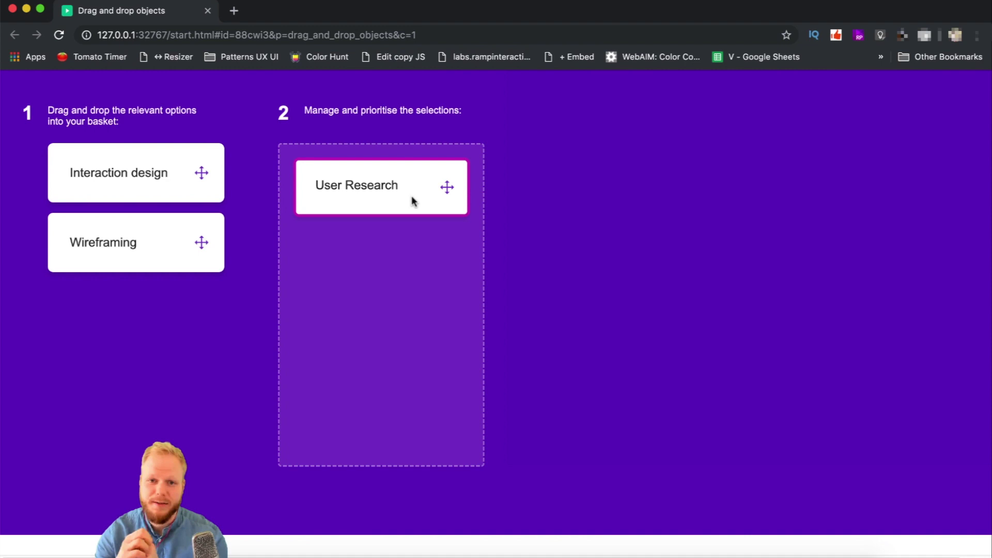